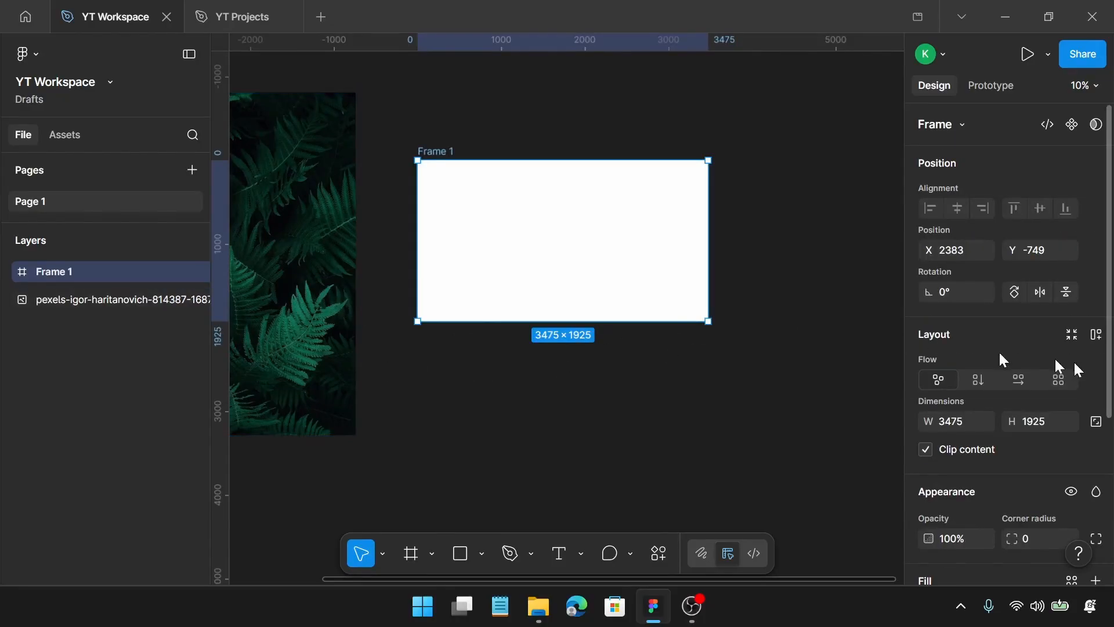
Resize the empty white frame to 1440 wide by 960 high
left_click(955, 427)
key("Return")
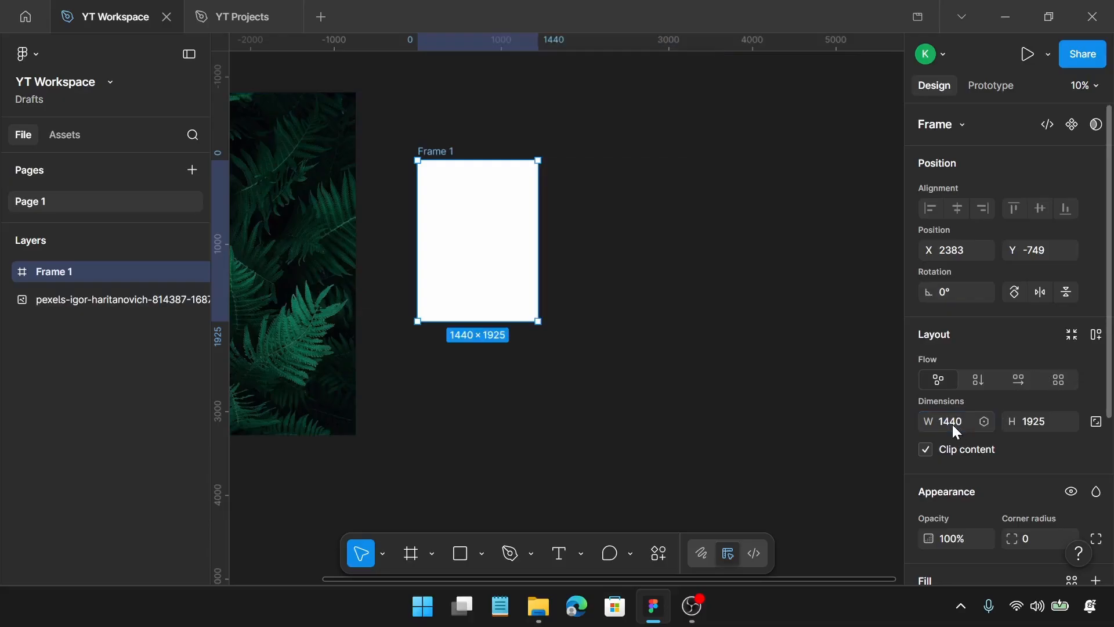
left_click(1027, 430)
type("960")
key("Return")
scroll(640, 267, "up", 2)
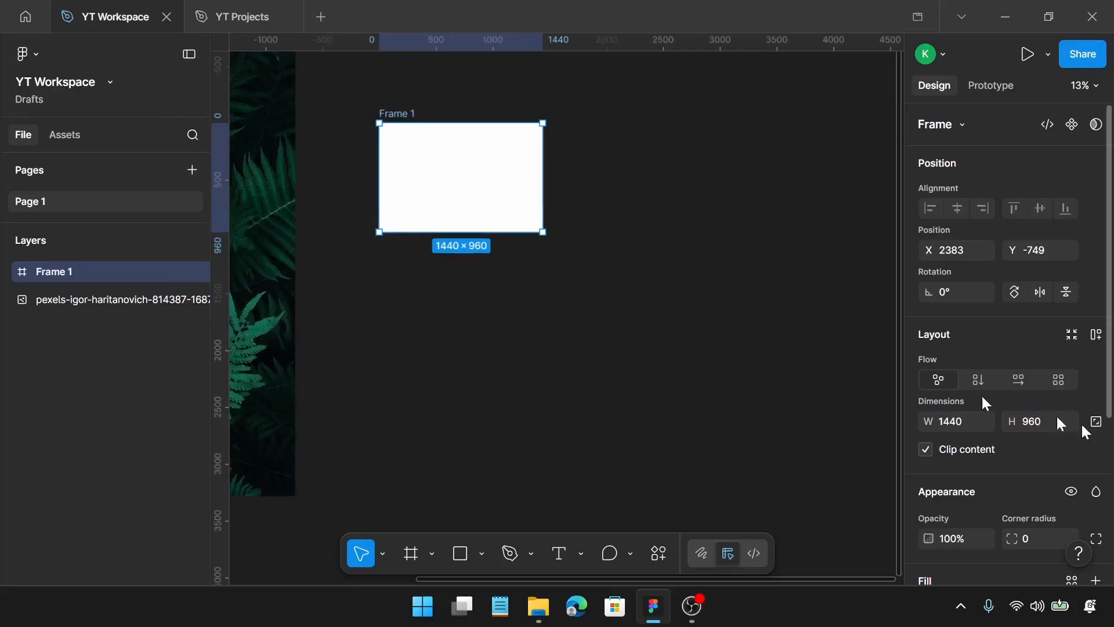
Change the frame's fill colour to solid black
scroll(998, 406, "down", 4)
left_click(927, 375)
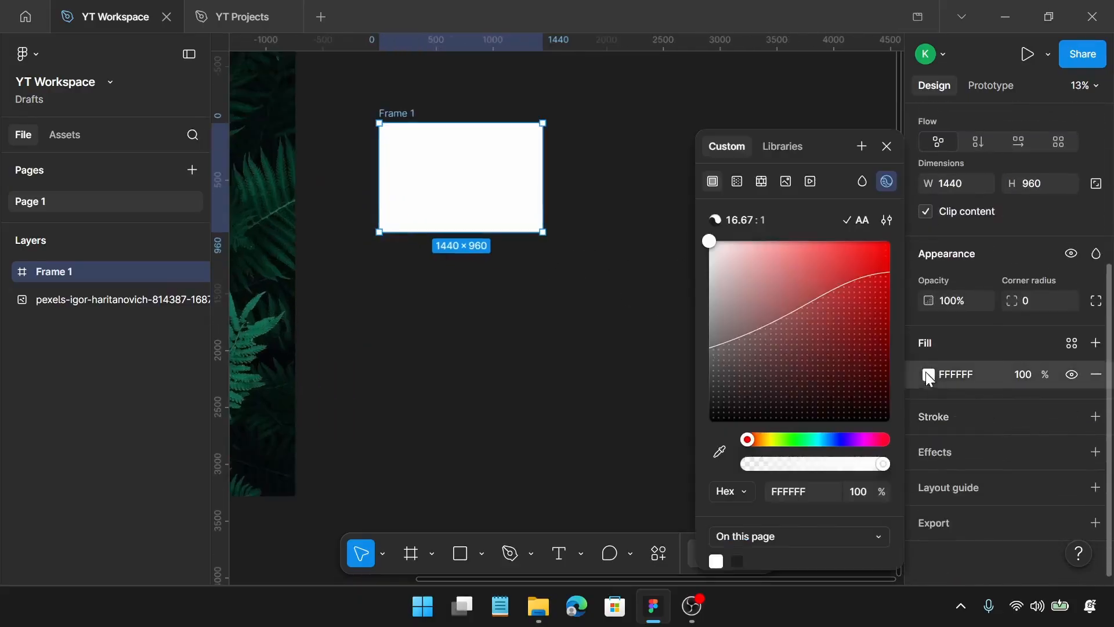
left_click_drag(786, 361, 647, 515)
left_click(579, 323)
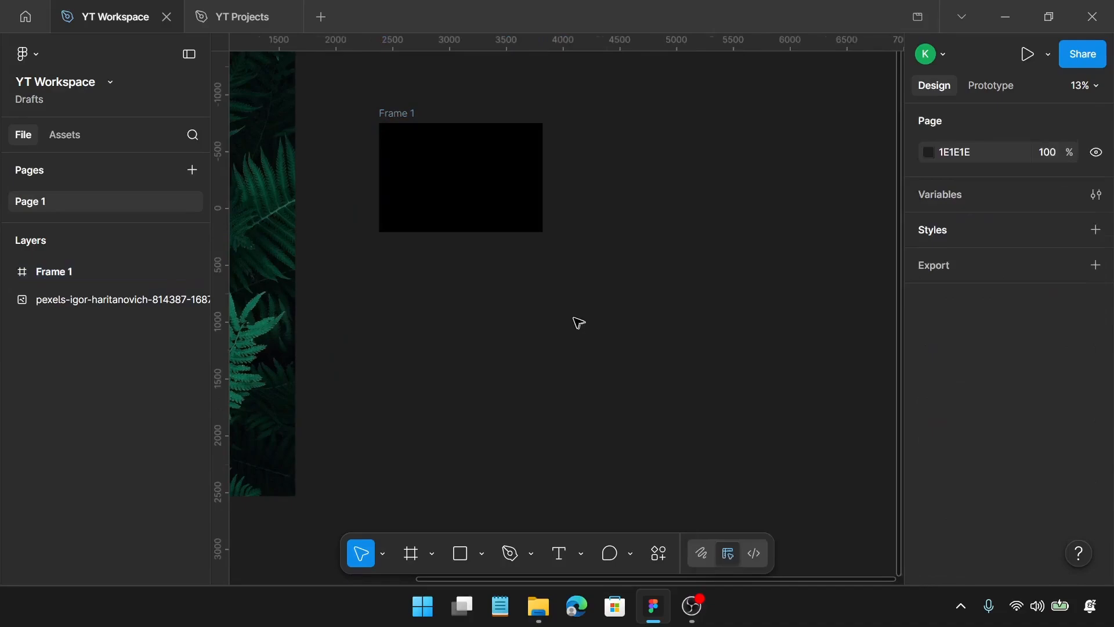
Move the fern photo into the frame, scale it to 1440 × 1800 and centre it at X 0, Y -420
left_click(285, 232)
left_click_drag(293, 232, 522, 181)
scroll(522, 181, "down", 2)
scroll(527, 185, "down", 2)
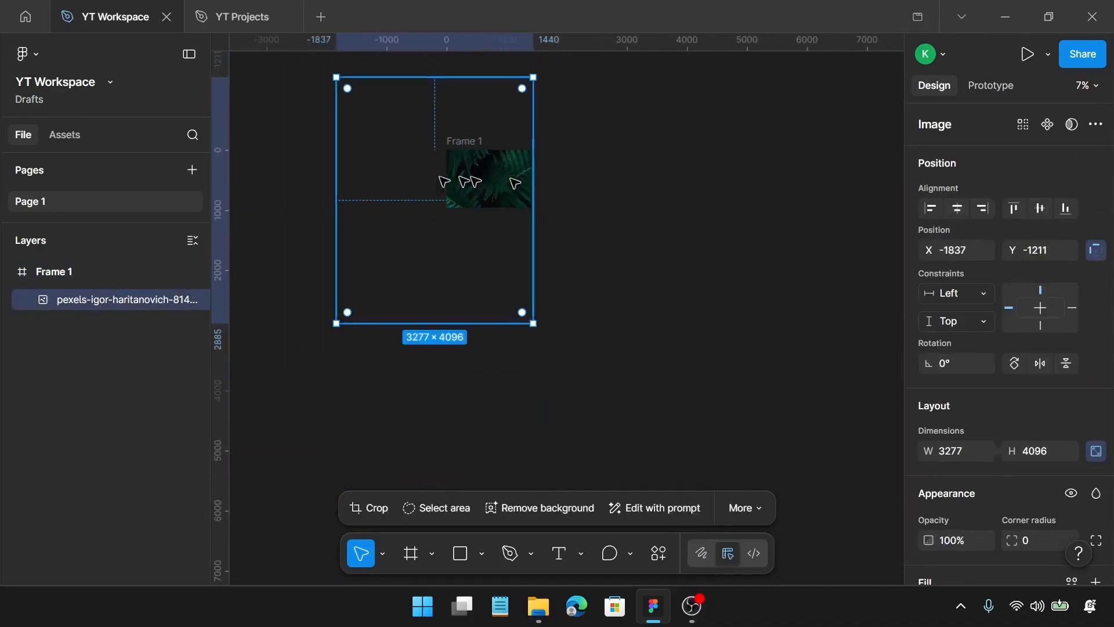
left_click_drag(337, 199, 500, 157)
scroll(492, 169, "up", 4)
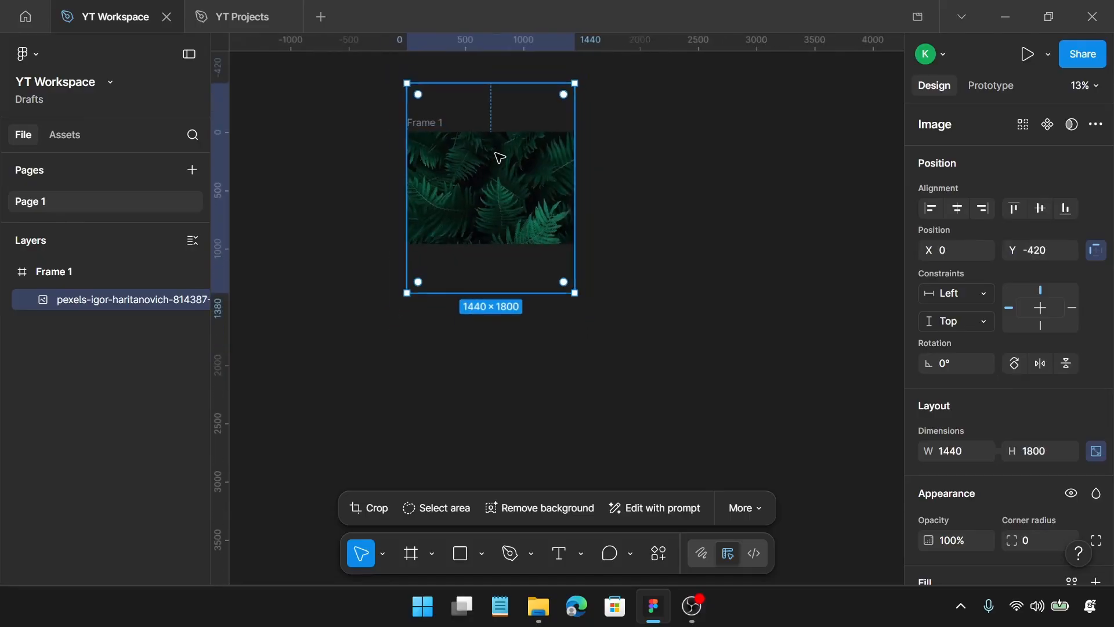
Crop the fern photo's upper and lower overhang to the frame bounds, 1440 × 960
double_click(488, 169)
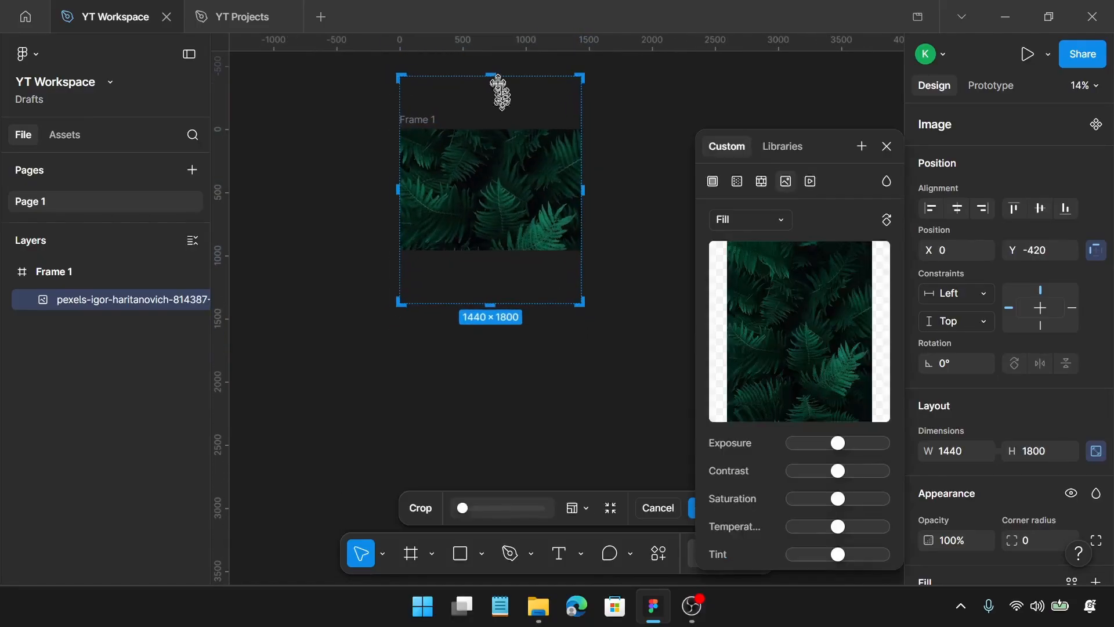
left_click_drag(495, 77, 499, 126)
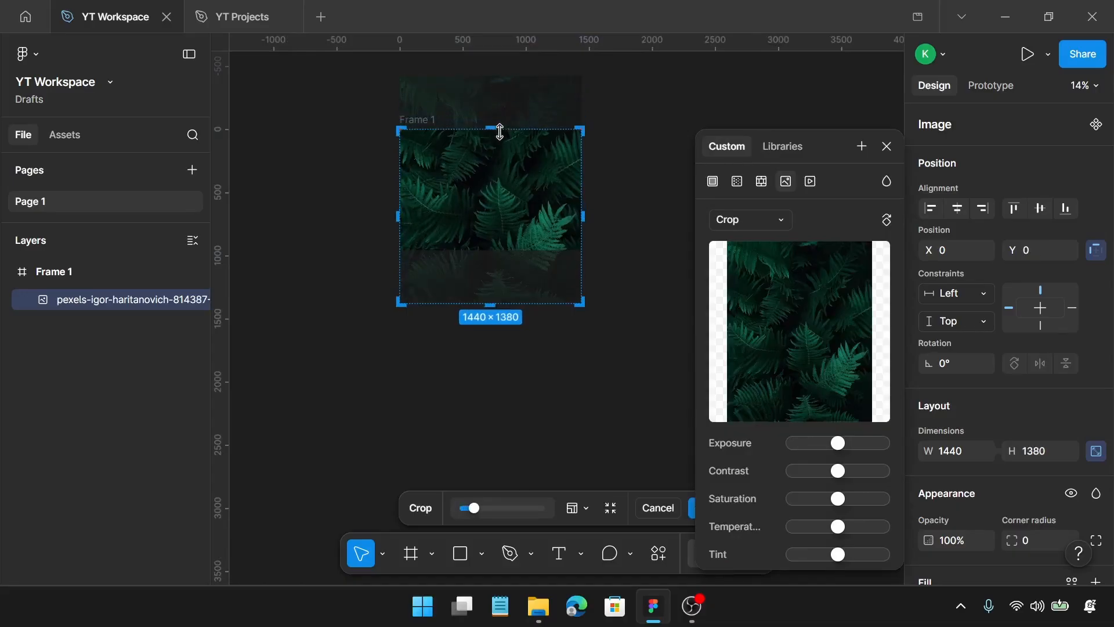
left_click_drag(497, 302, 509, 248)
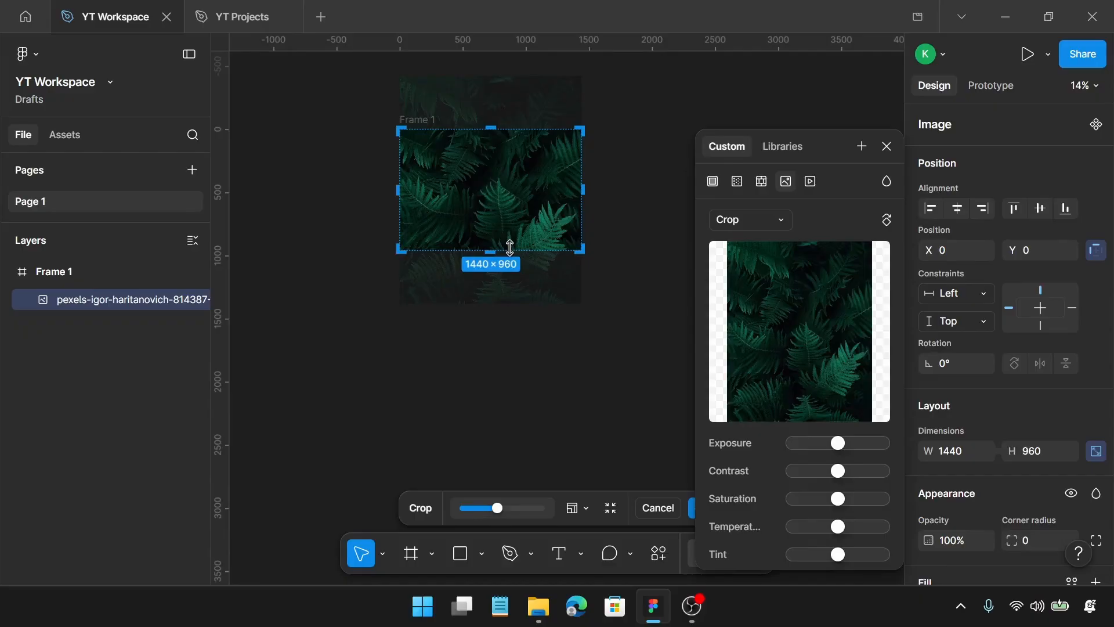
key("Return")
scroll(503, 224, "up", 3)
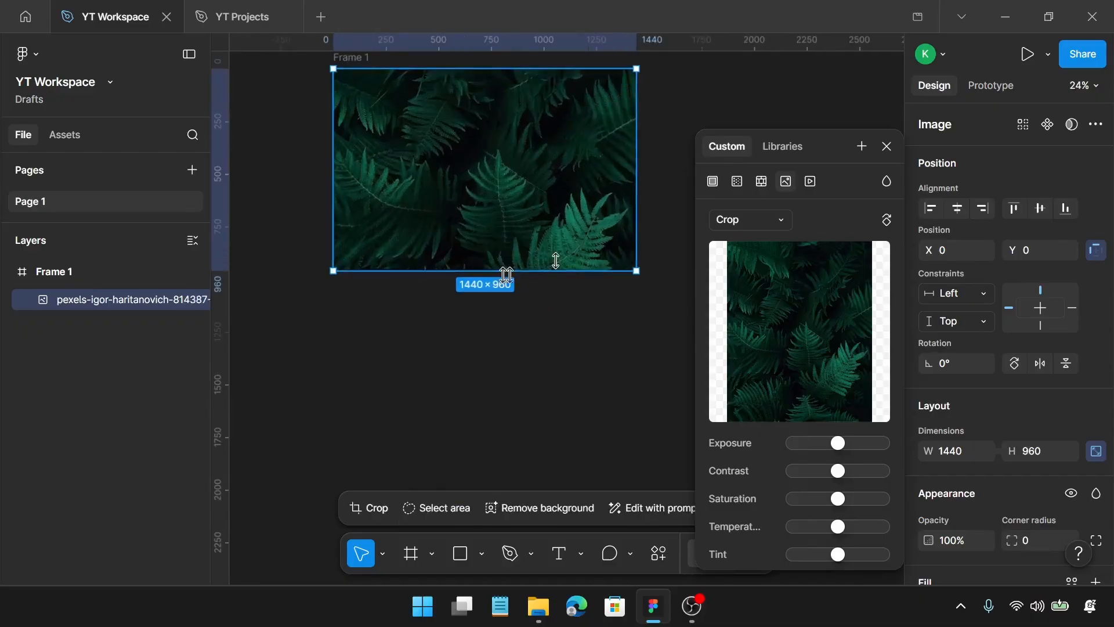
left_click(886, 146)
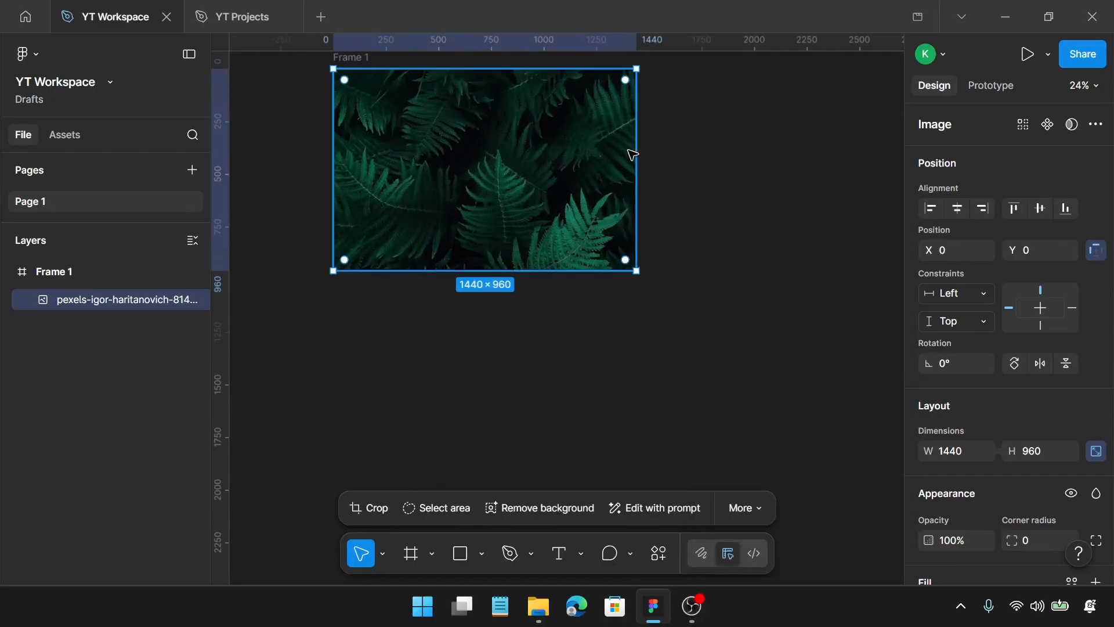
Draw a rectangle over the fern photo and set its size to 1030 × 720
key("r")
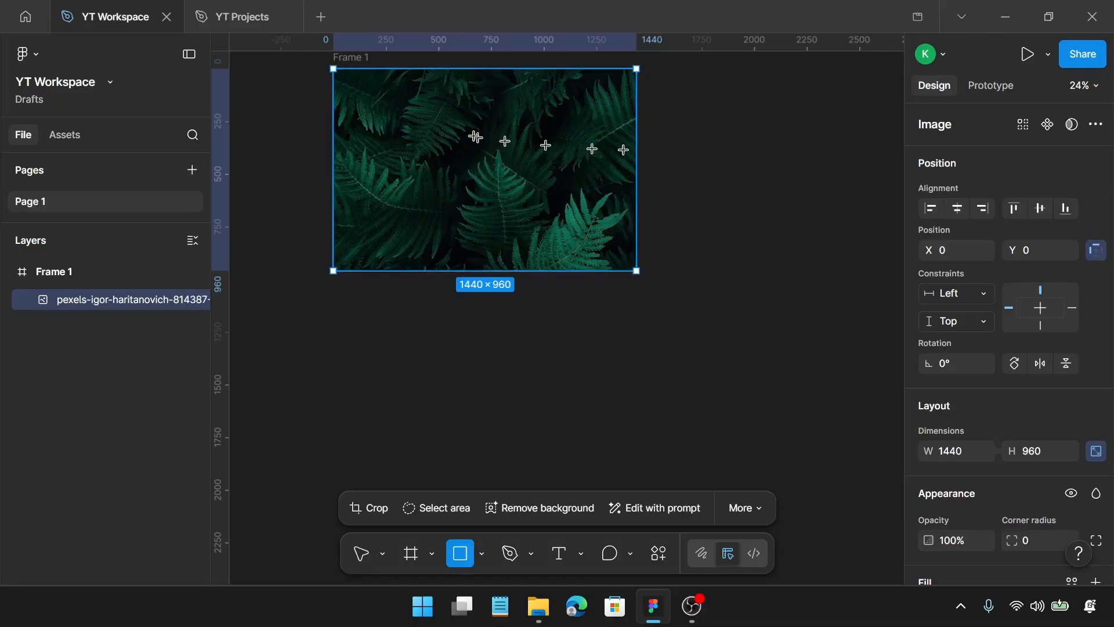
left_click_drag(379, 116, 579, 212)
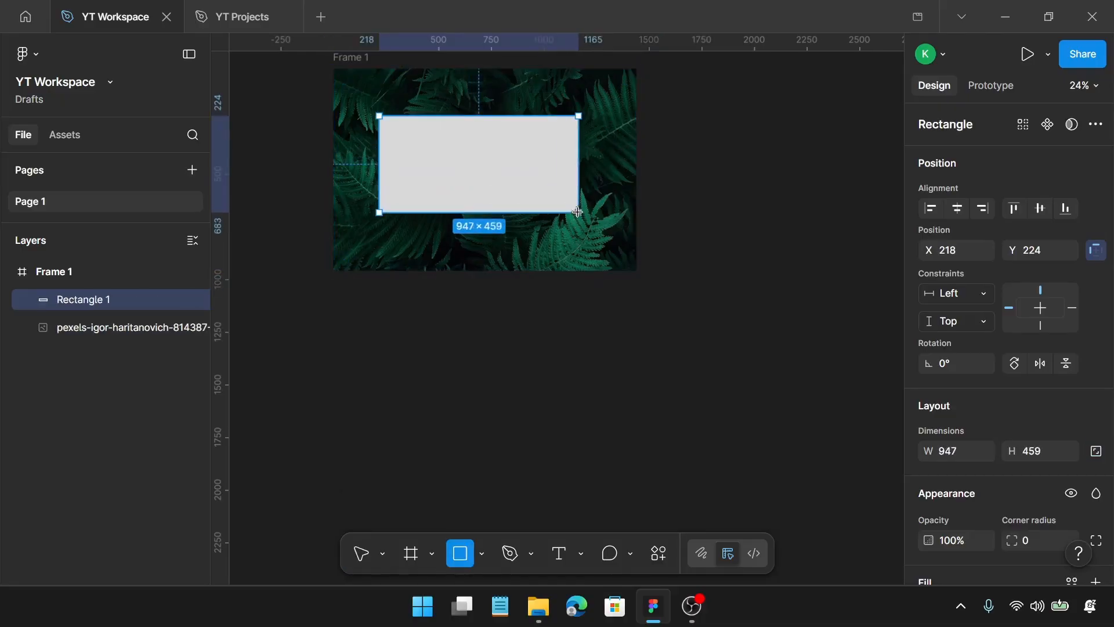
scroll(955, 314, "down", 4)
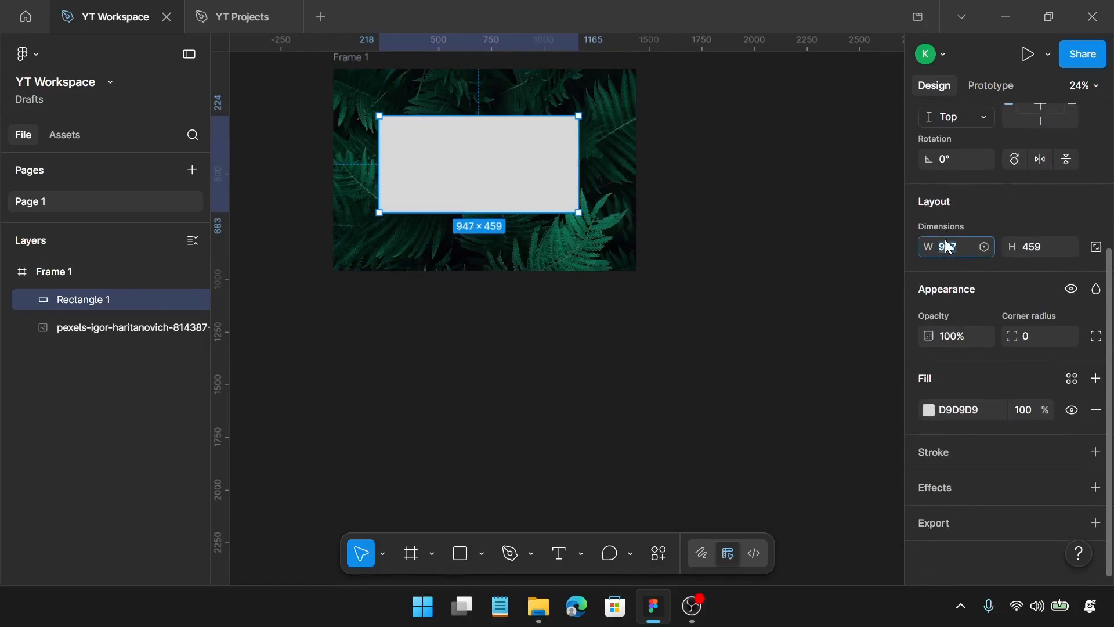
type("1030")
key("Return")
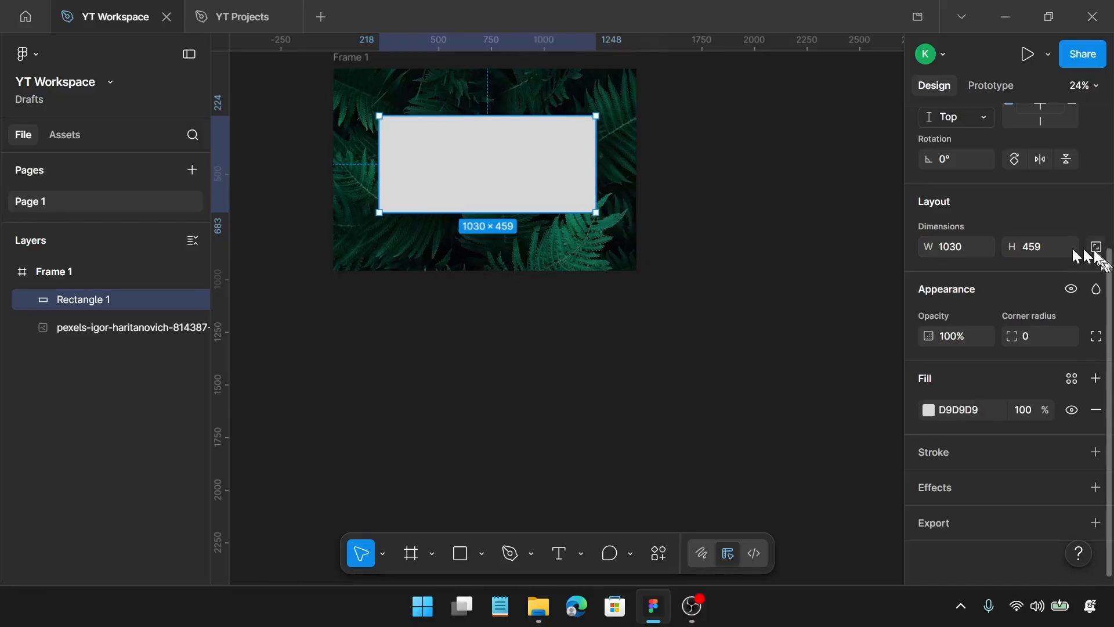
left_click(1042, 245)
type("720")
key("Return")
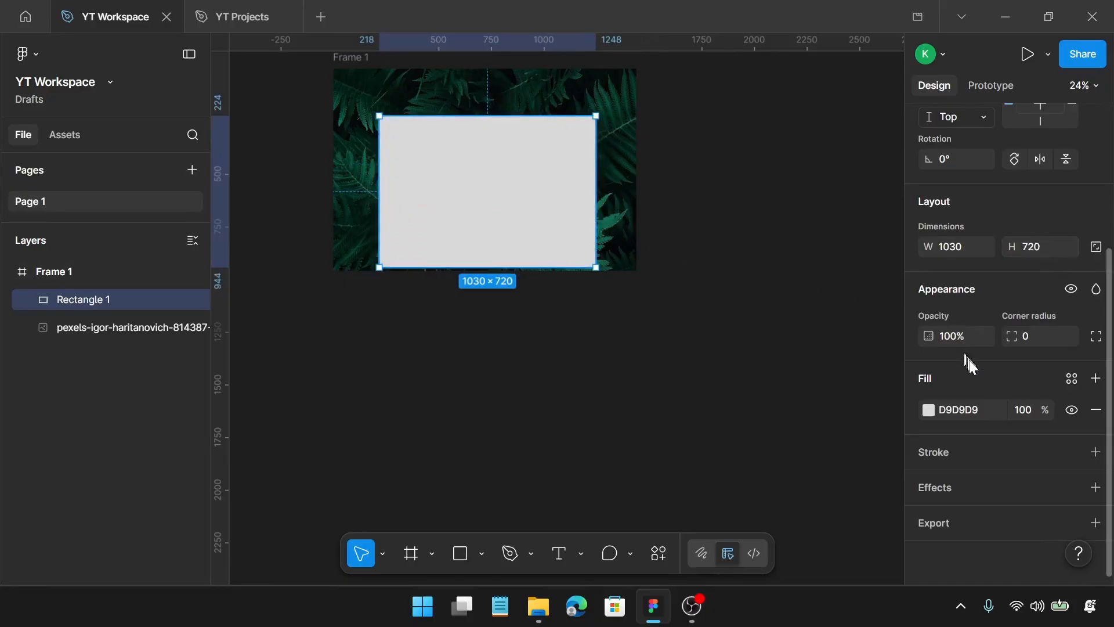
Replace the rectangle's grey fill with an inside stroke of weight 10
left_click(1096, 452)
left_click(1096, 409)
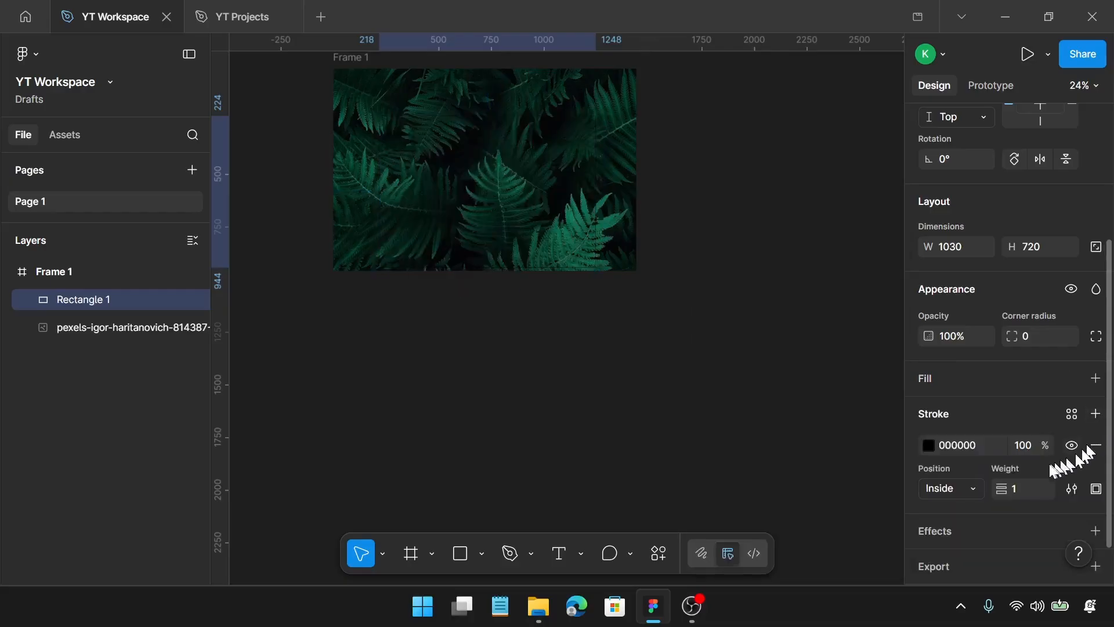
left_click(1035, 482)
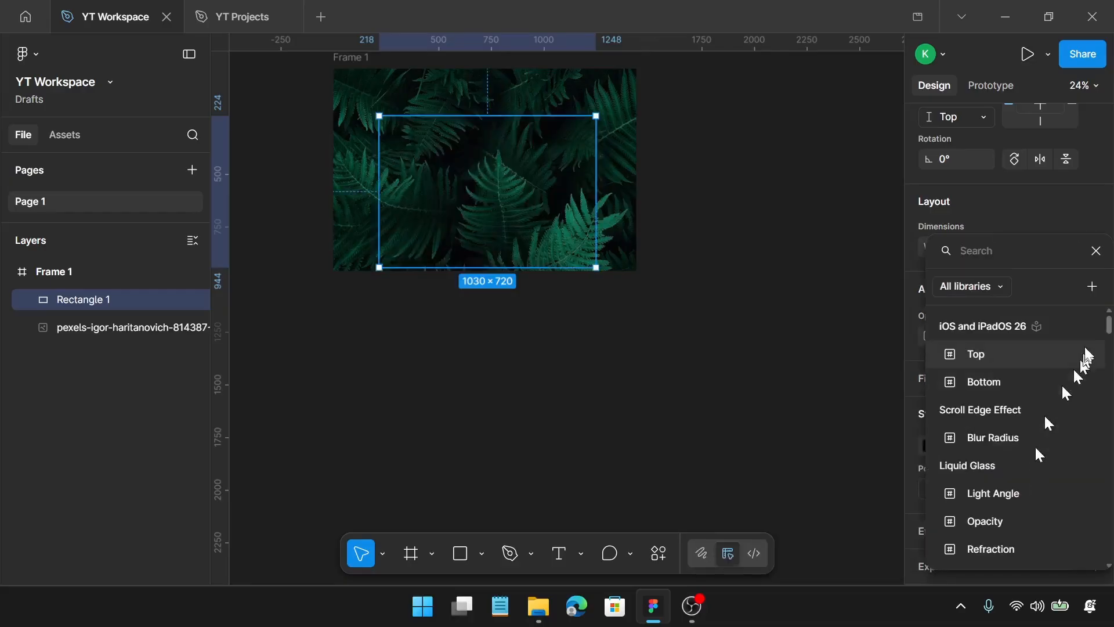
left_click(1093, 250)
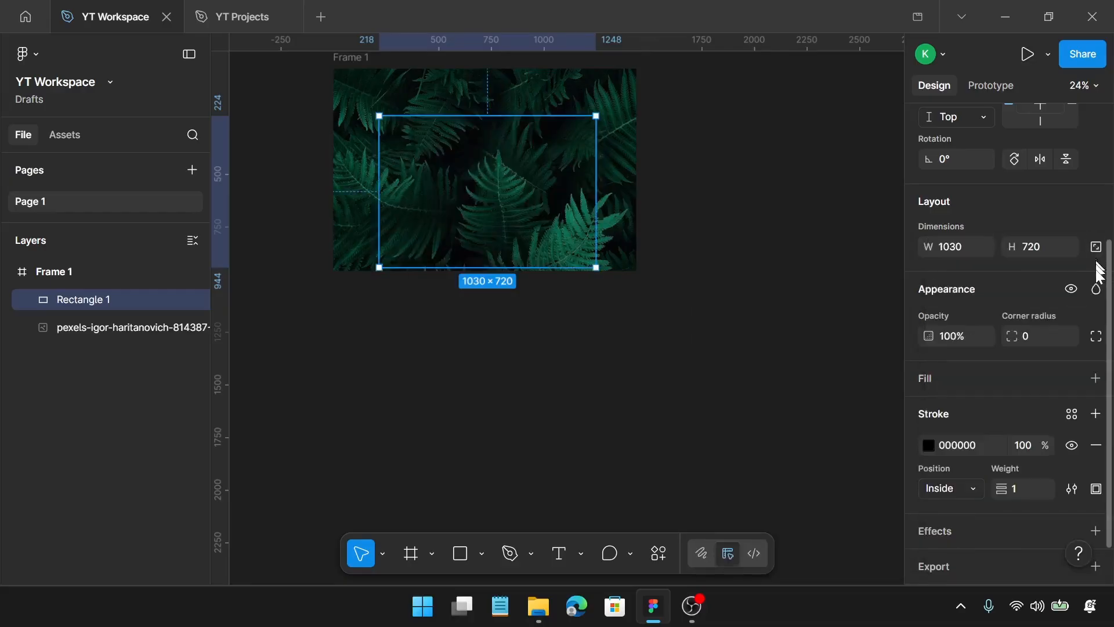
left_click(1036, 491)
key("Return")
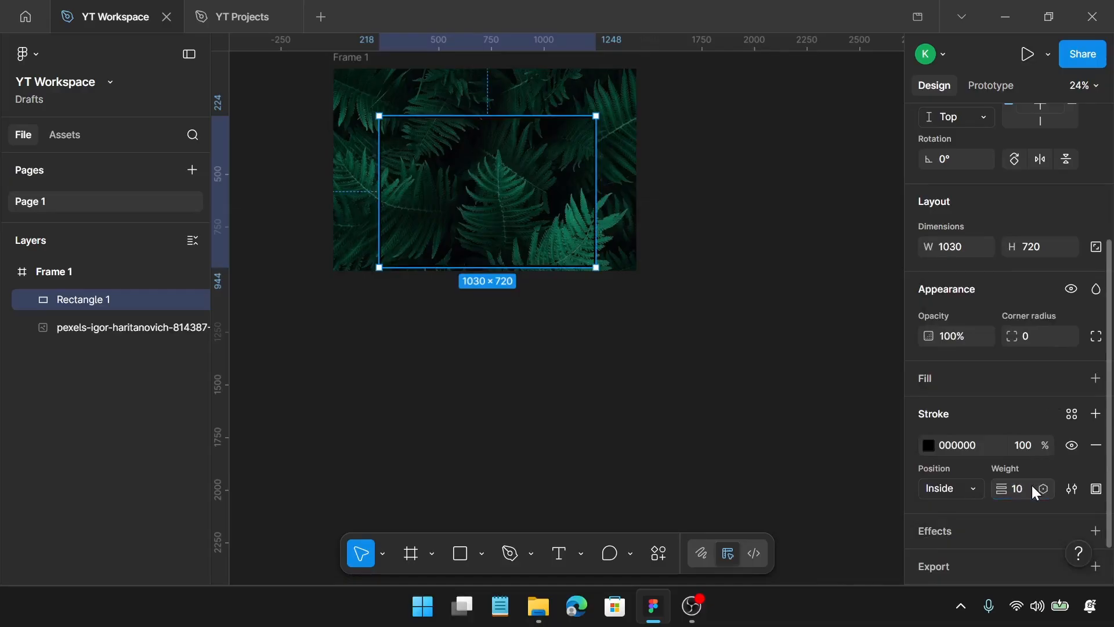
Use custom per-side strokes on the rectangle, setting the left and right weights to 0
left_click(1093, 495)
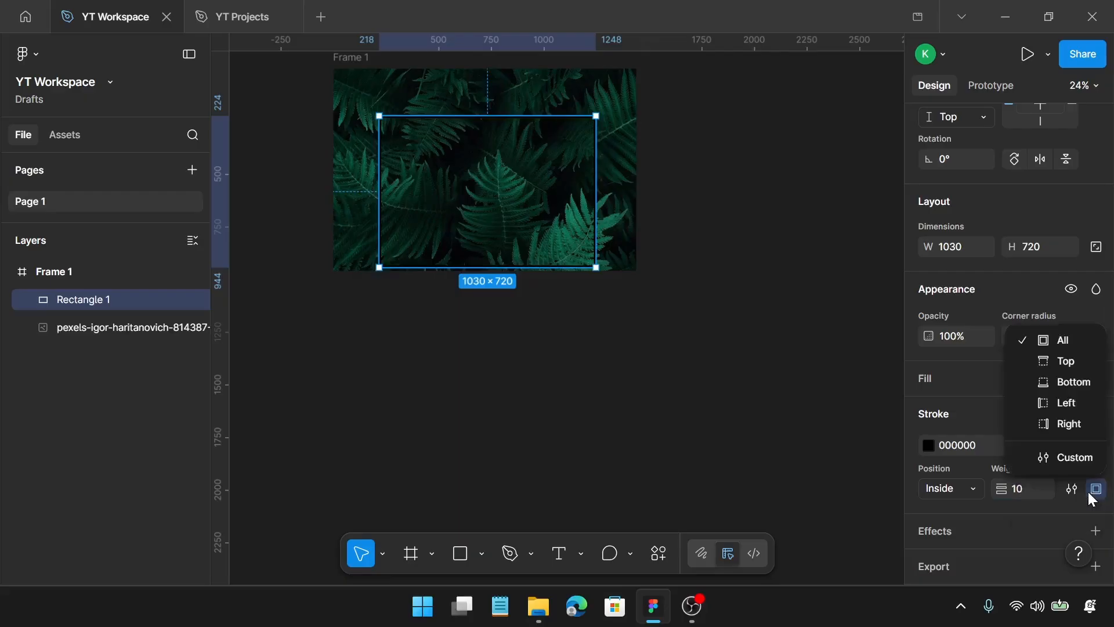
left_click(1087, 459)
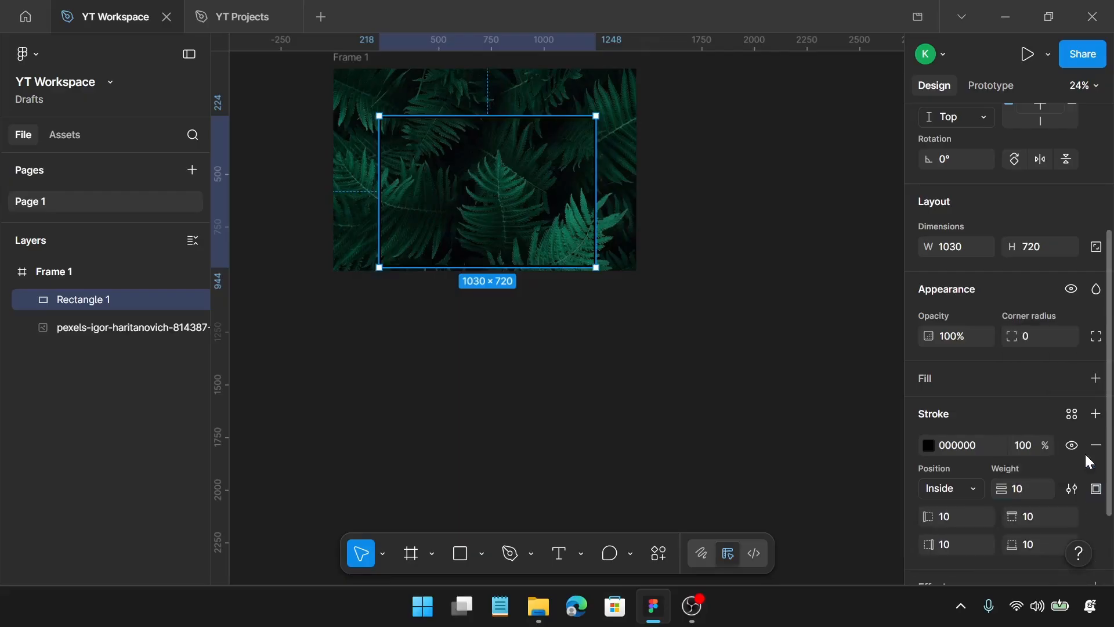
left_click(967, 518)
type("0")
key("Return")
left_click(965, 540)
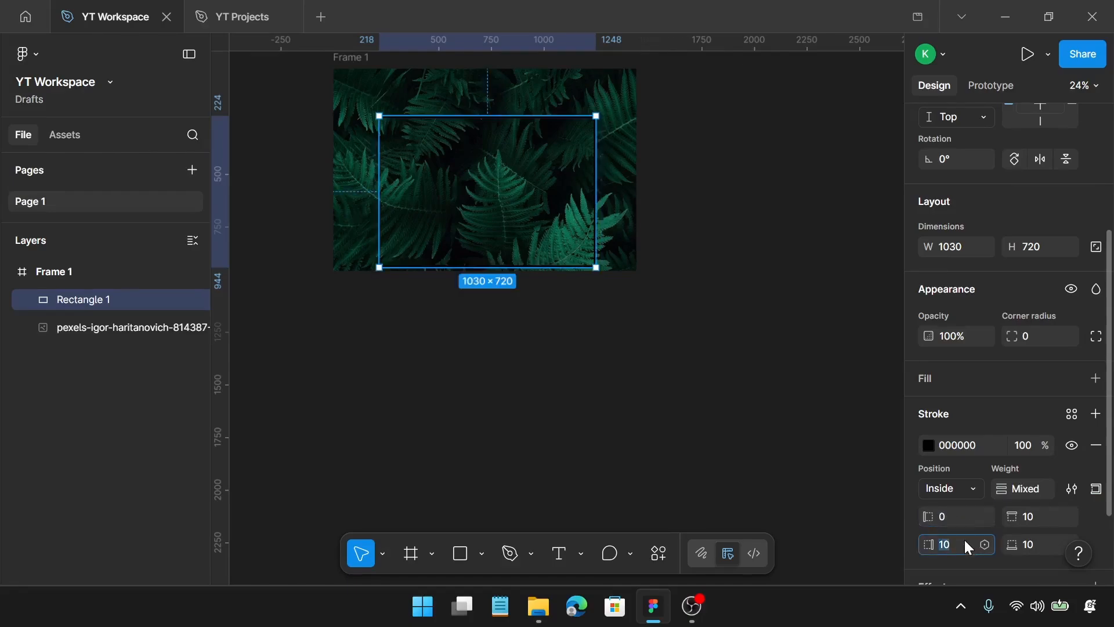
type("0")
key("Return")
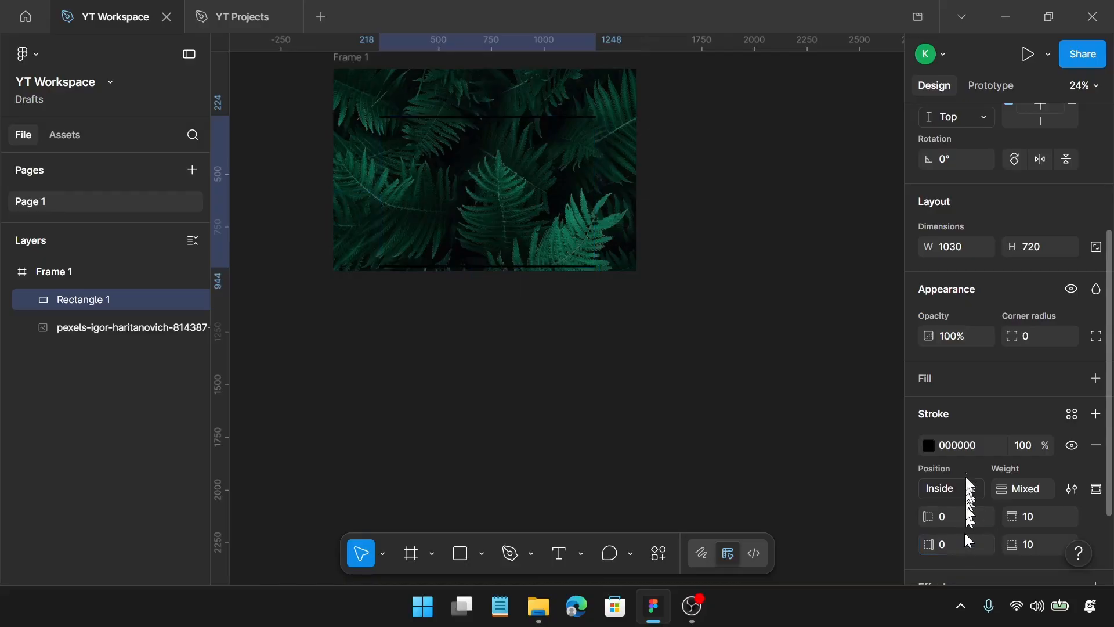
Set the rectangle's stroke colour to 43D5A7
left_click(971, 445)
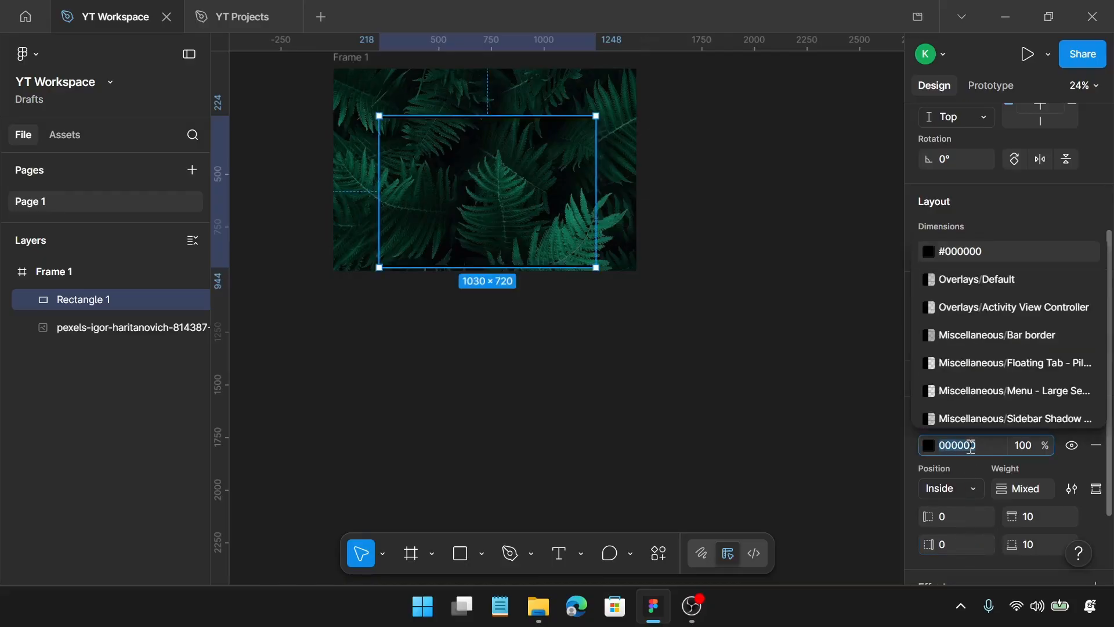
type("43")
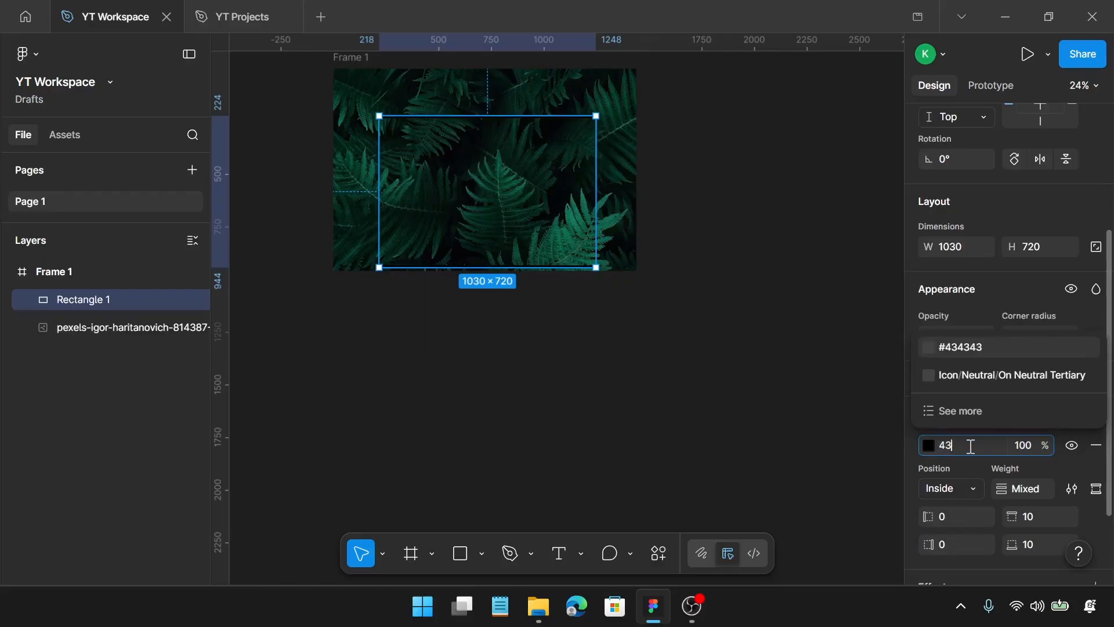
type("d5a")
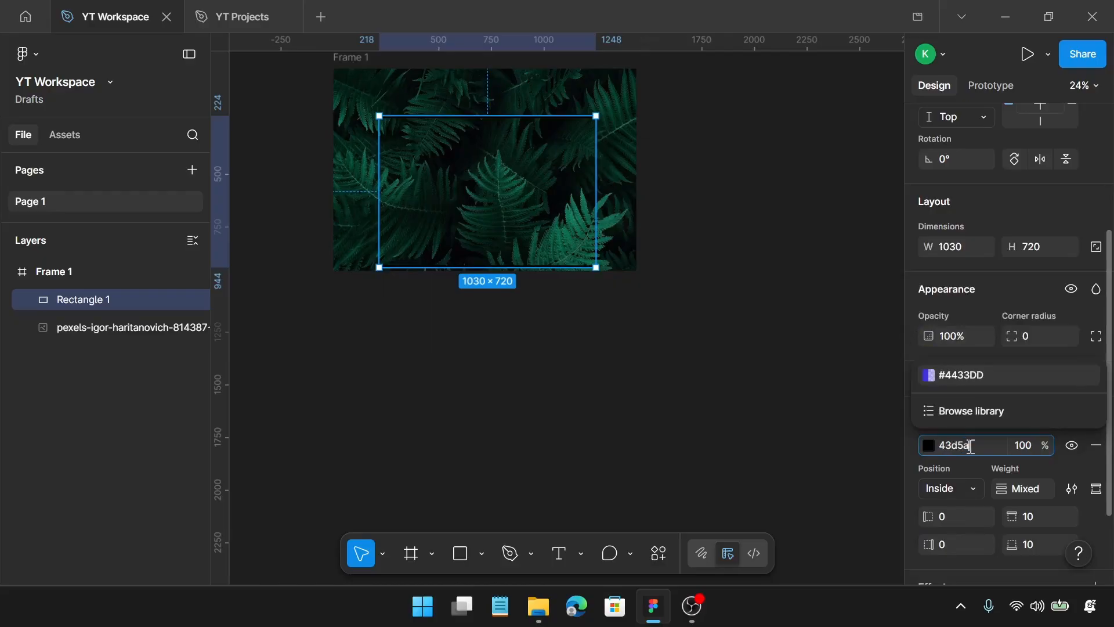
type("7")
key("Return")
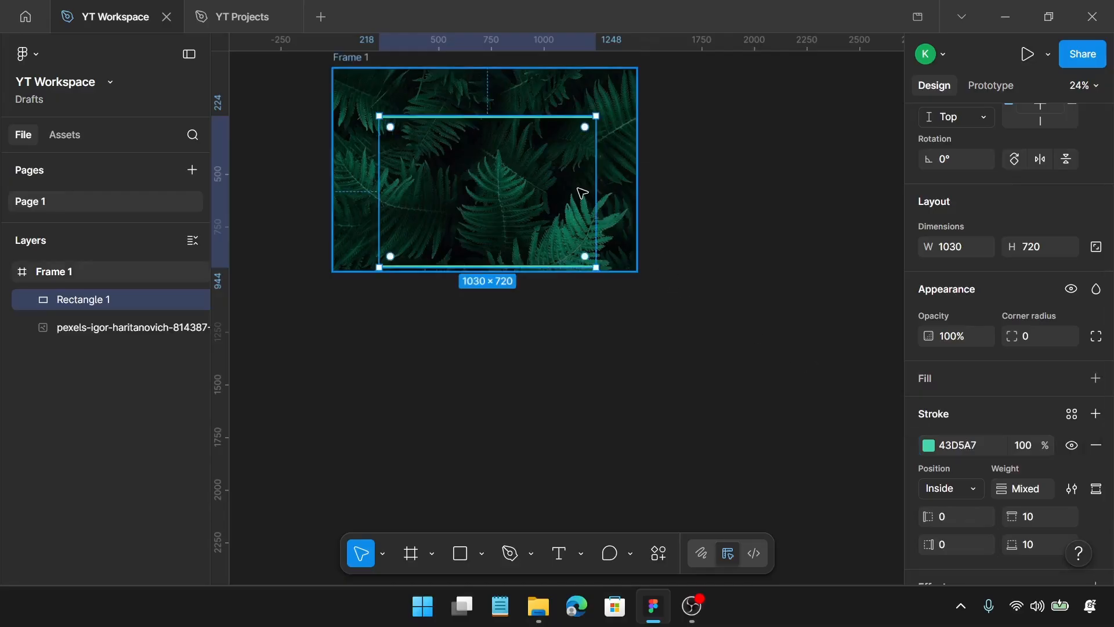
Centre the stroked rectangle in the frame at about X 205, Y 120 and duplicate it in place
scroll(545, 88, "up", 3)
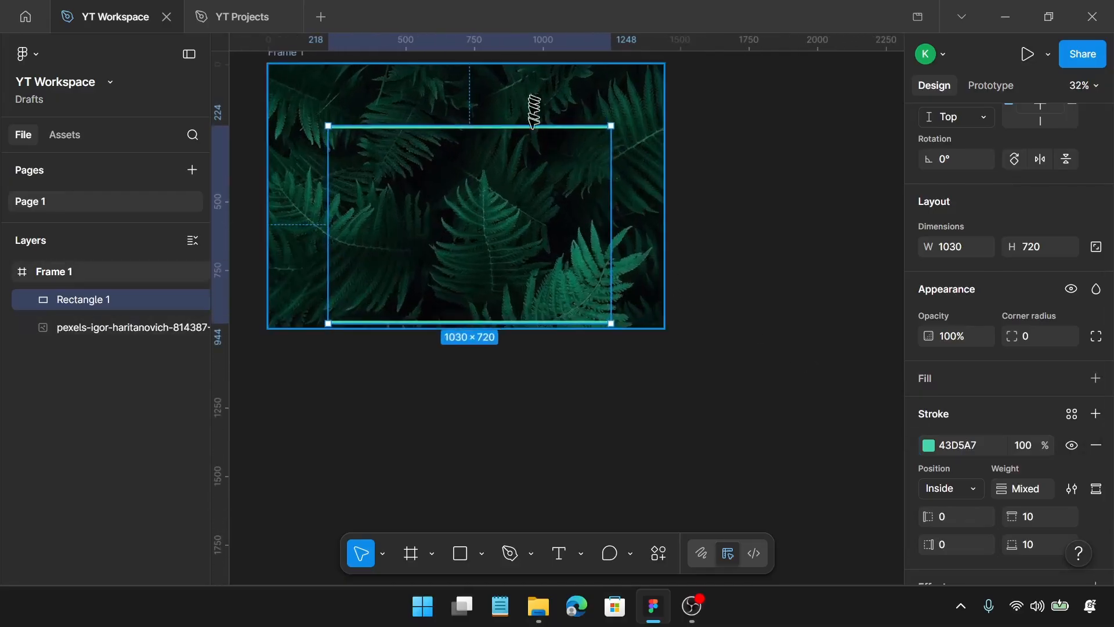
left_click_drag(527, 141, 530, 111)
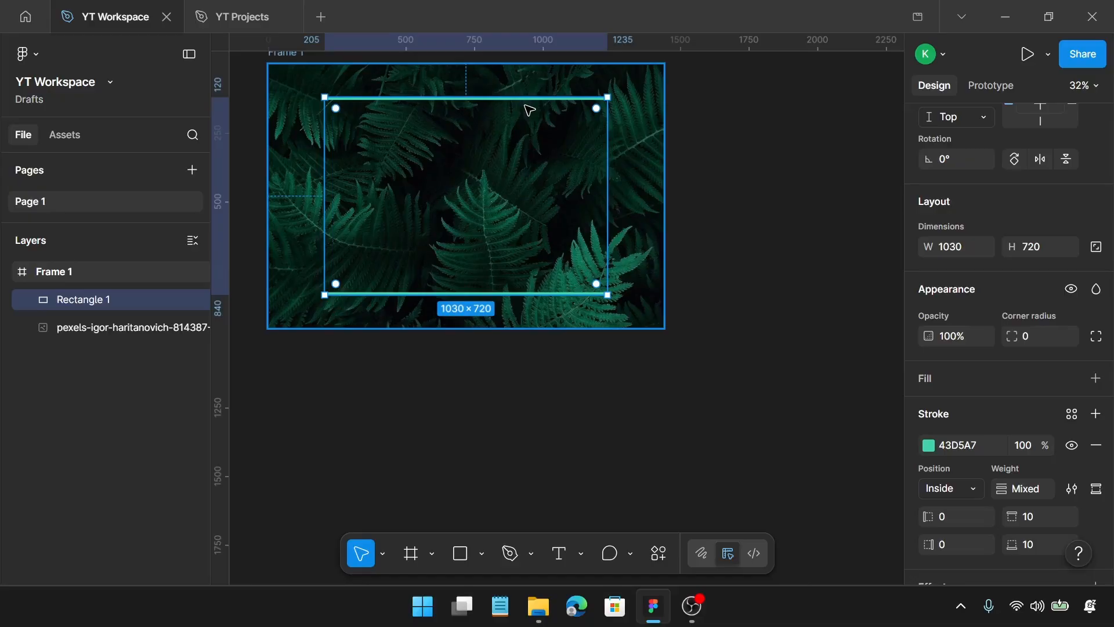
key("ctrl+d")
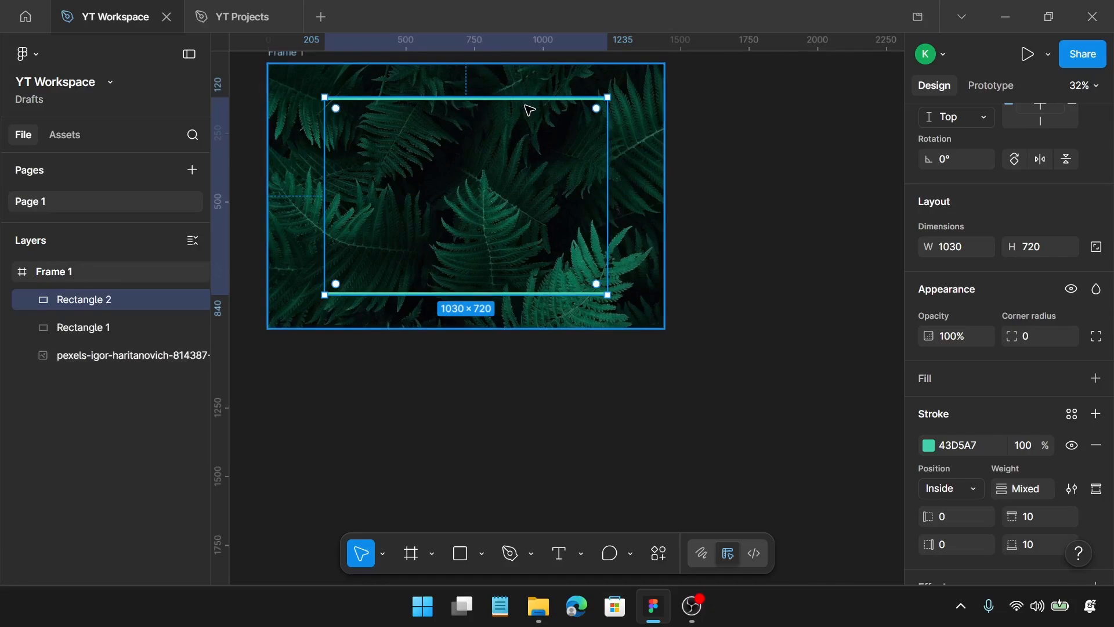
Add a Layer blur effect to Rectangle 1, the lower of the two stacked rectangles
left_click(90, 319)
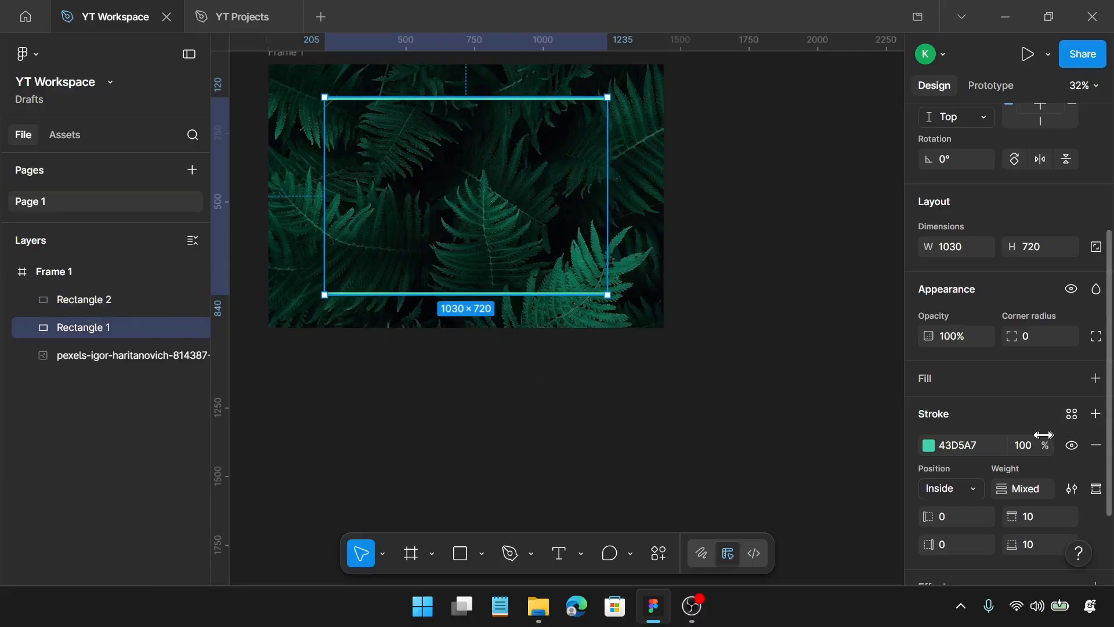
scroll(1044, 435, "down", 3)
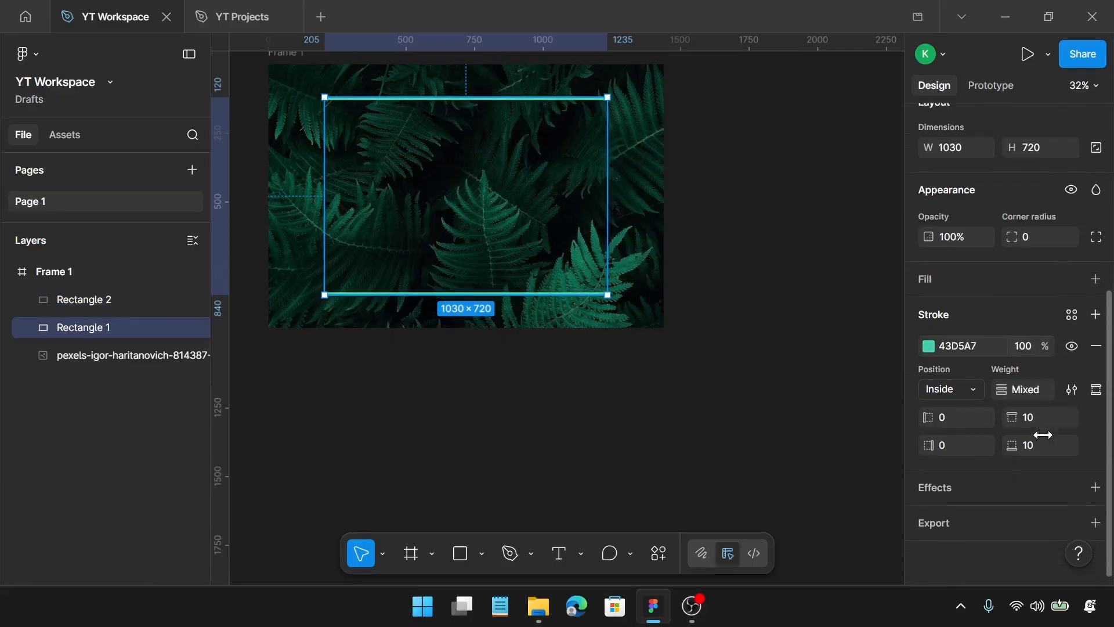
left_click(1095, 490)
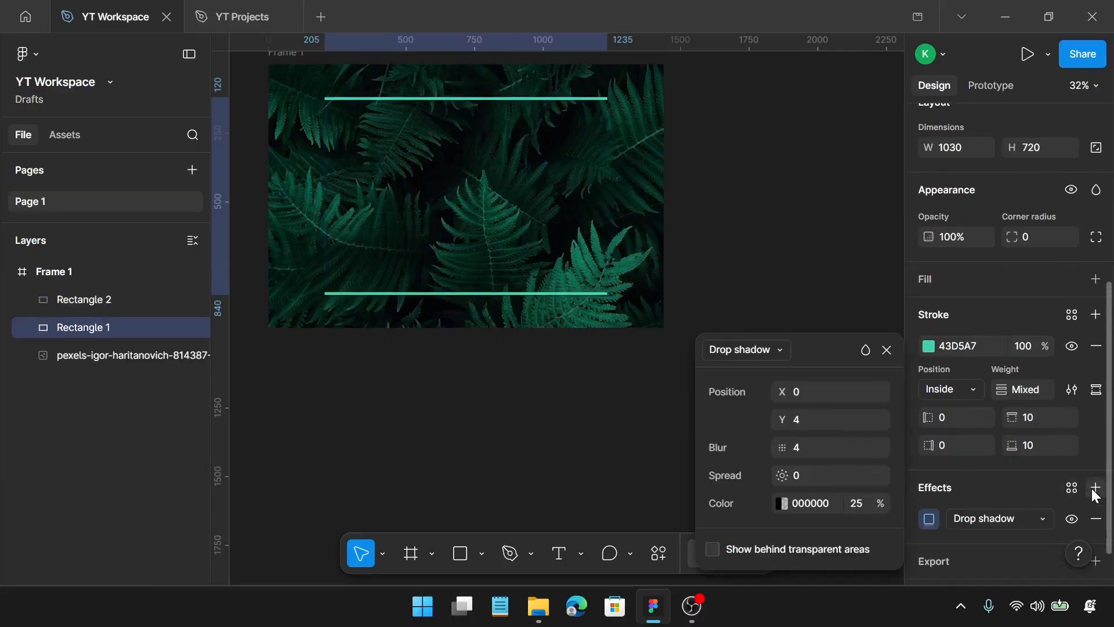
left_click(1012, 513)
left_click(1009, 409)
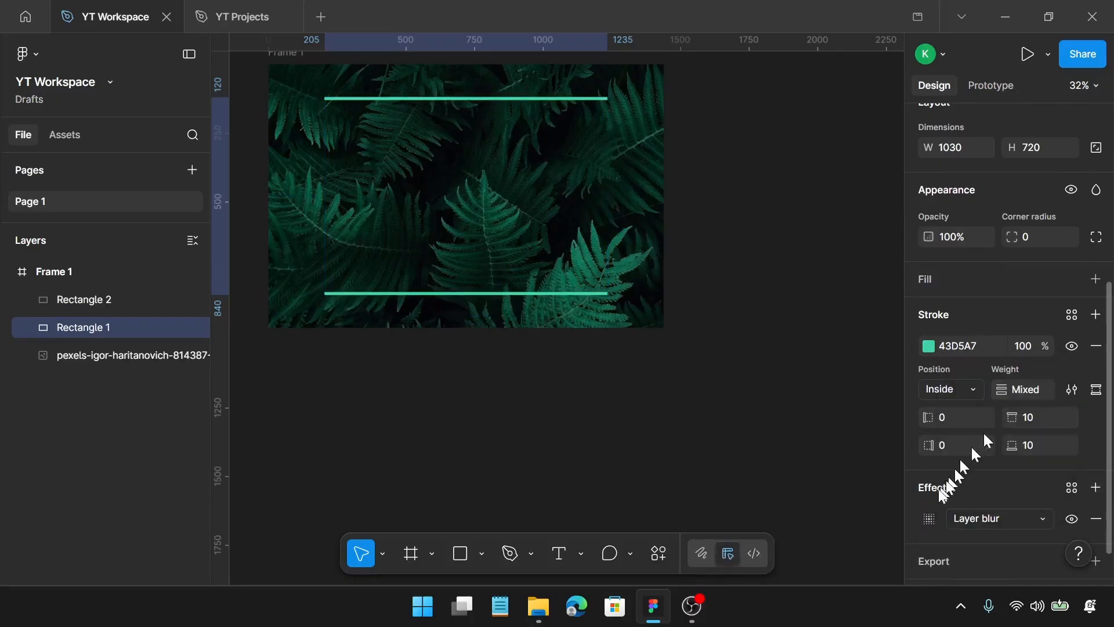
Set the Layer blur amount of Rectangle 1 to 10
left_click(929, 518)
left_click(818, 549)
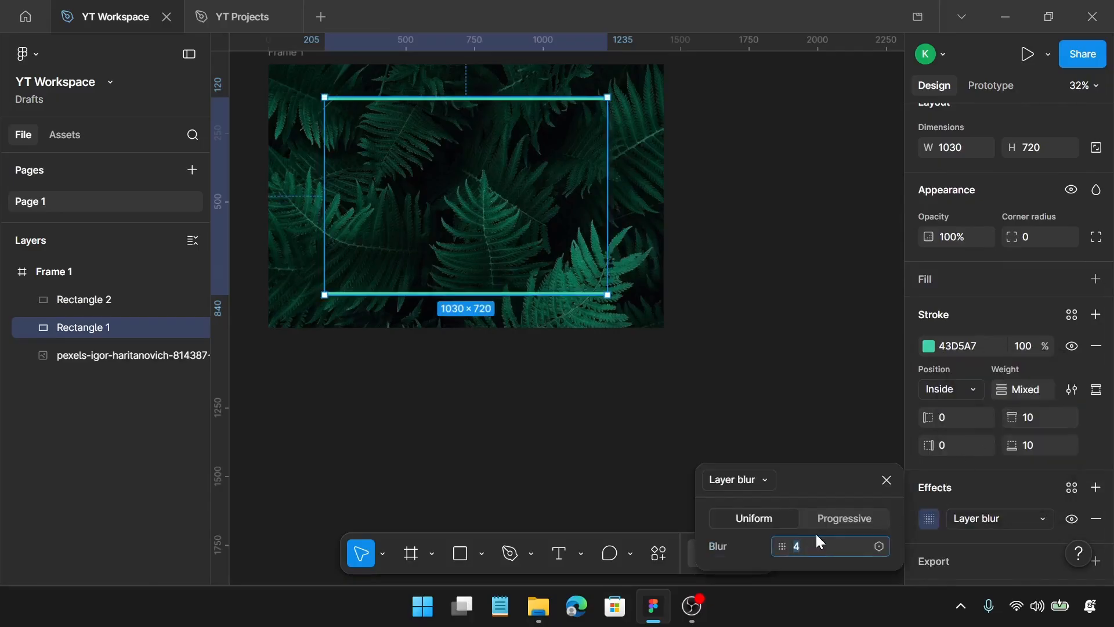
key("Return")
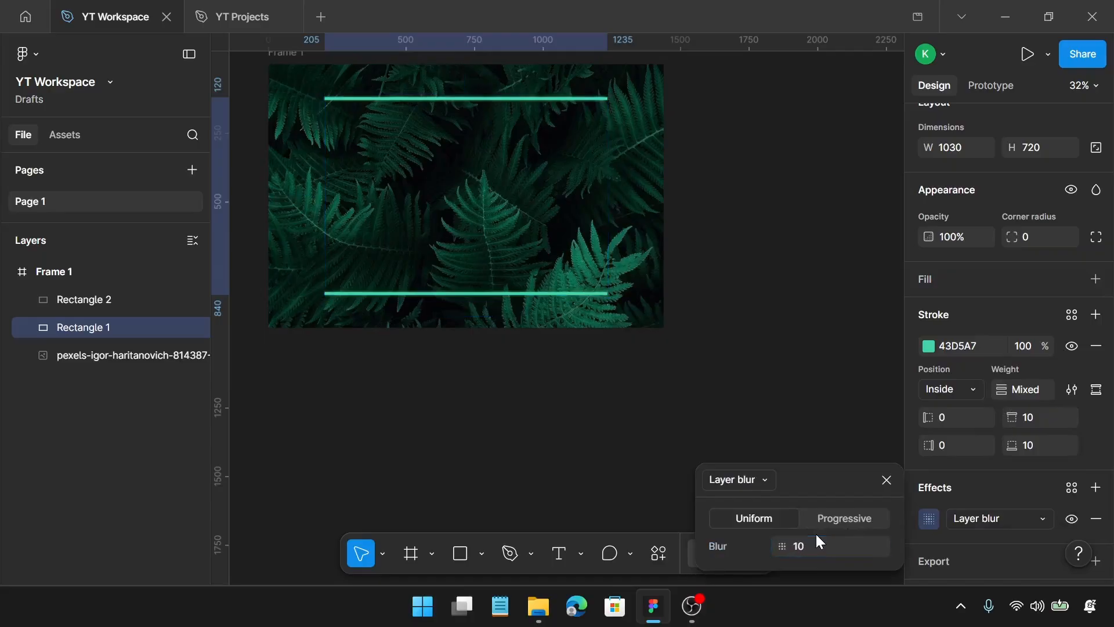
left_click(886, 480)
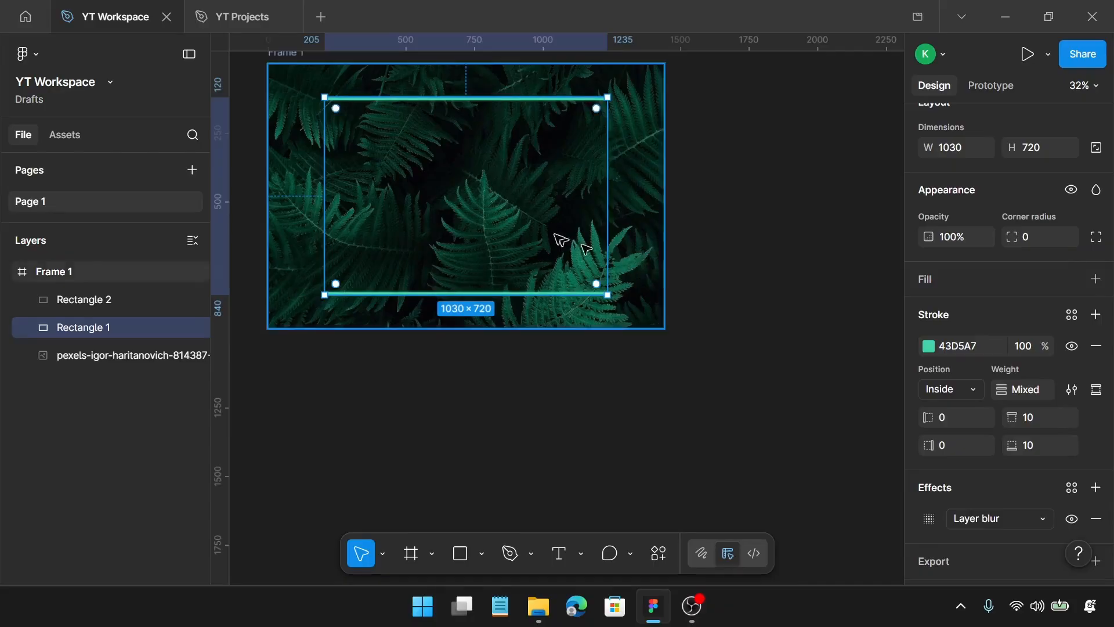
Draw a new rectangle in the frame, size it 960 × 960 and move it to about X 318, Y 58
key("r")
left_click_drag(405, 153, 474, 216)
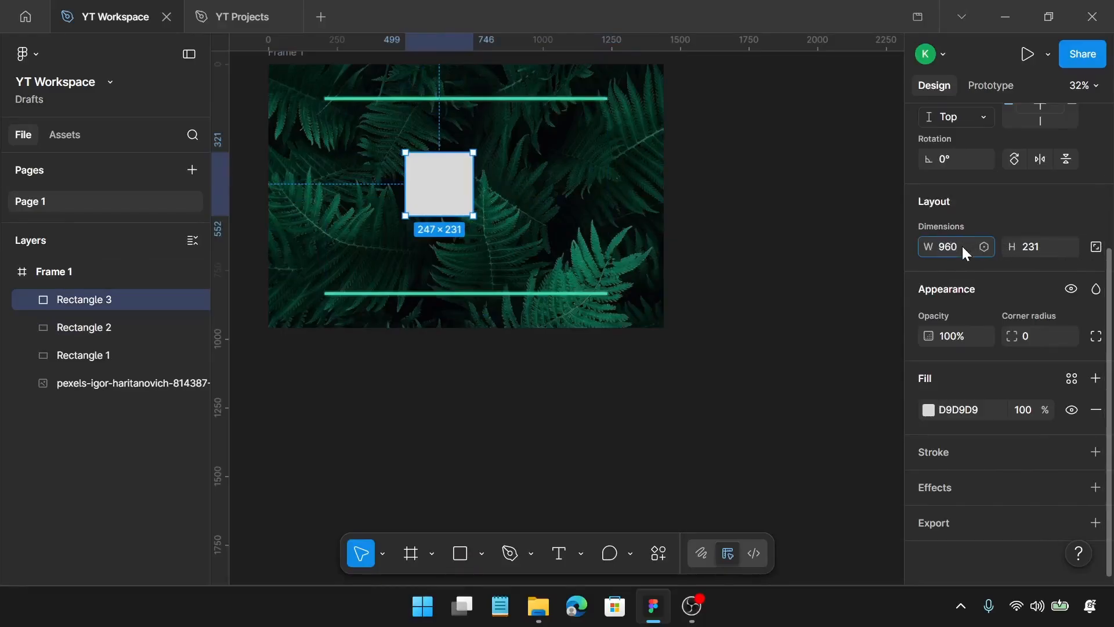
key("Return")
left_click(1041, 249)
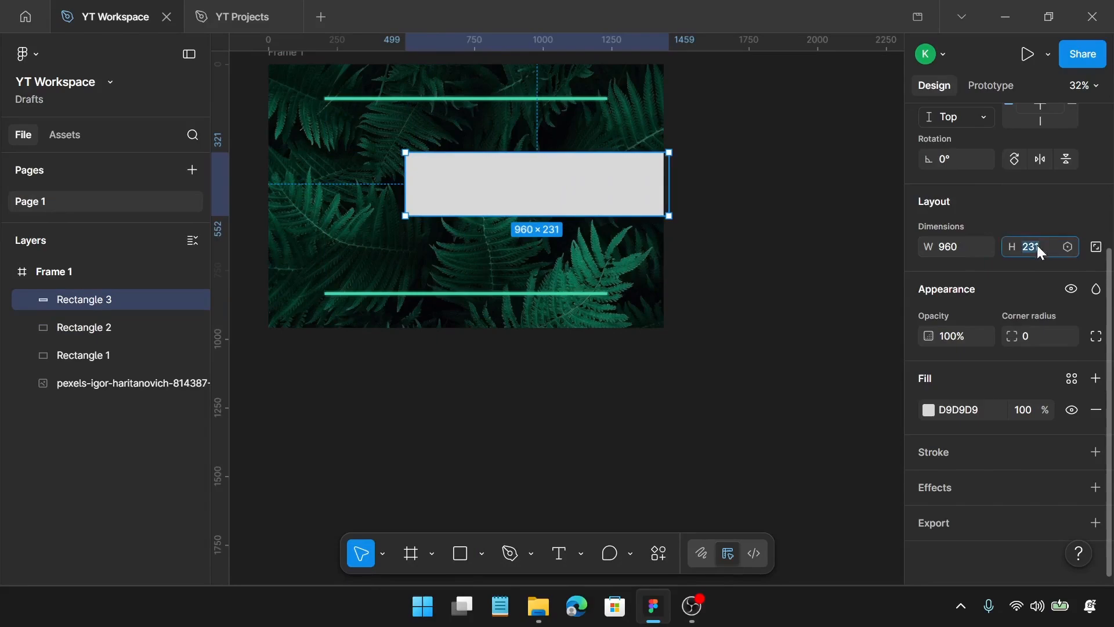
type("960")
key("Return")
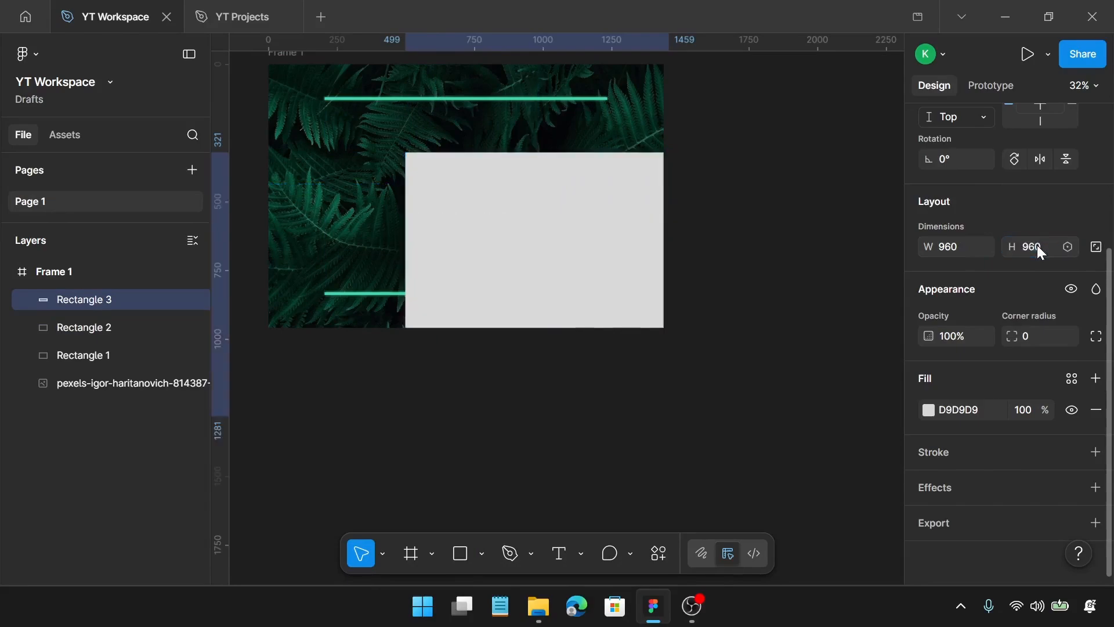
left_click_drag(598, 255, 565, 197)
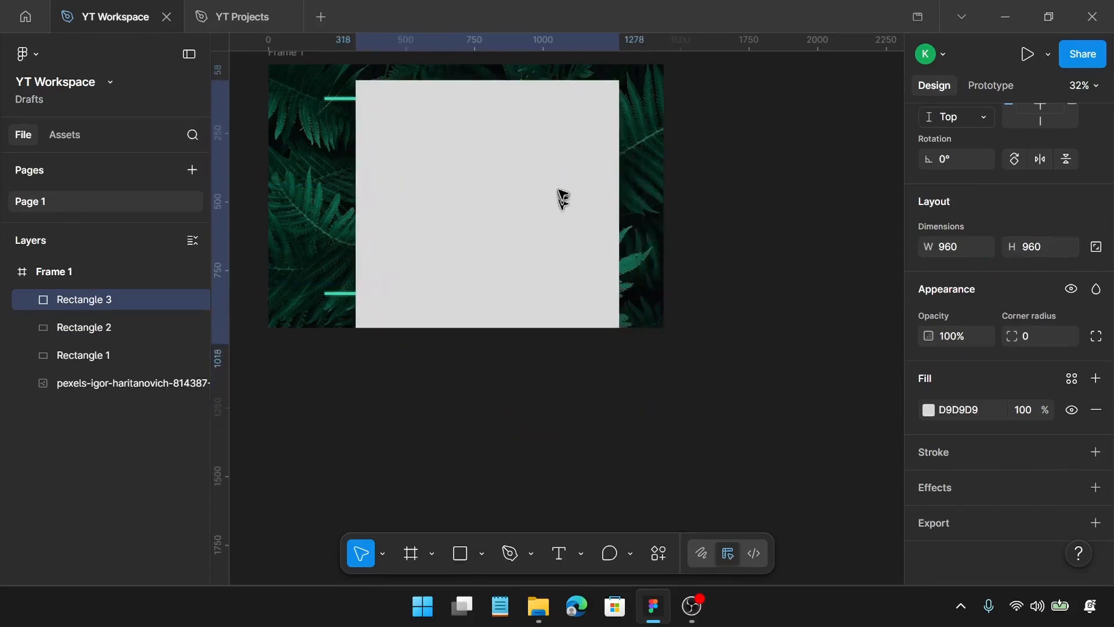
Change the fill colour of the 960 × 960 square to black, 000000
left_click(929, 409)
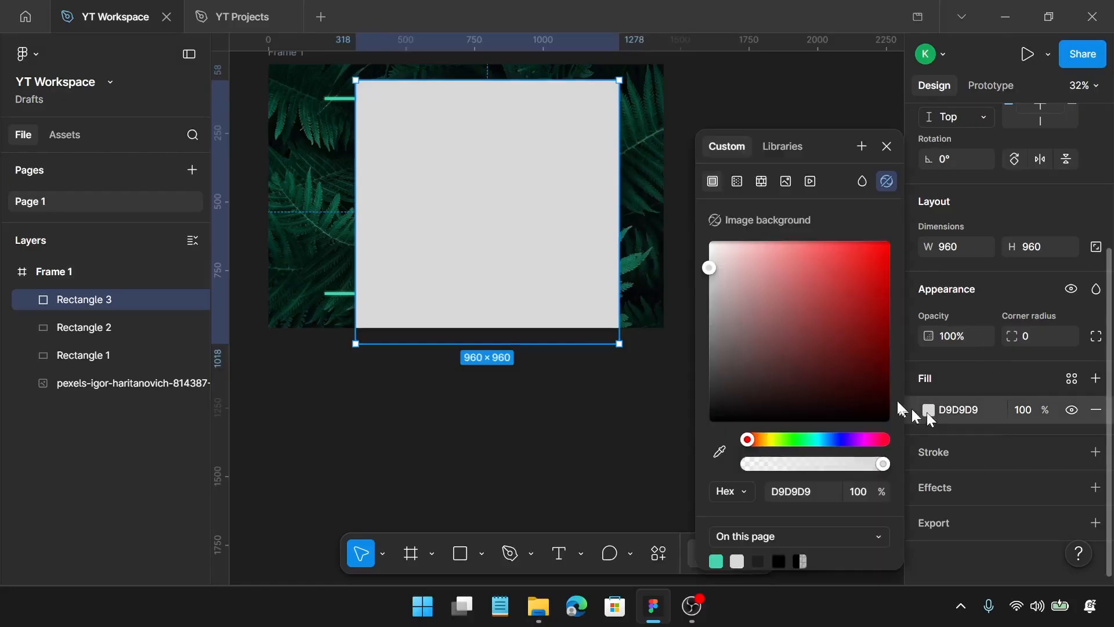
left_click_drag(828, 370, 685, 437)
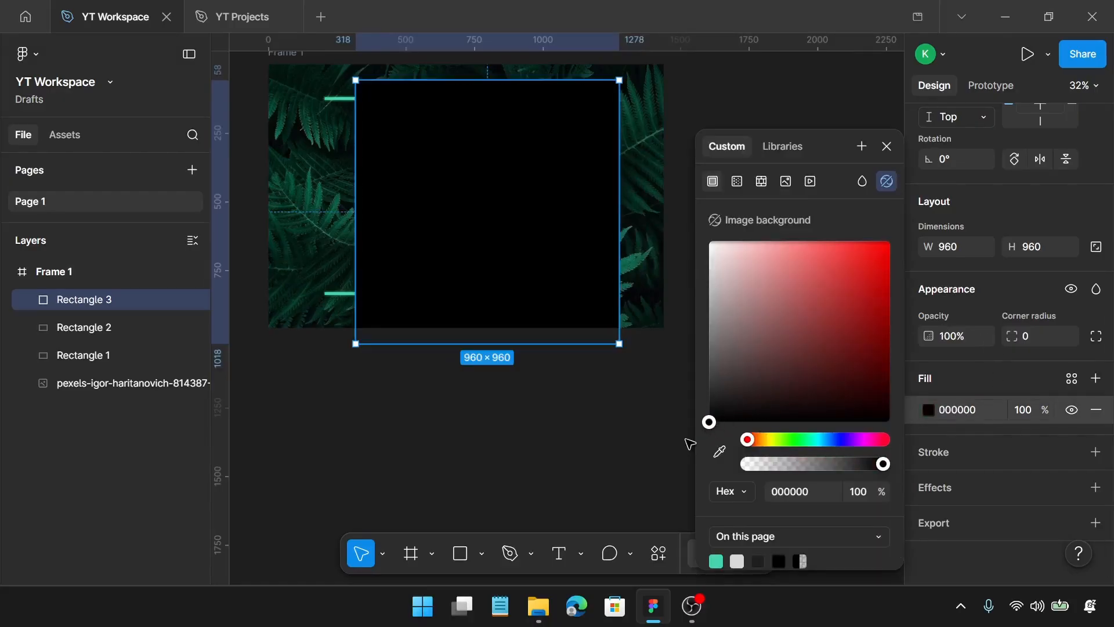
left_click(886, 146)
Rotate the black square to -45° and centre the resulting diamond in the frame
left_click(947, 162)
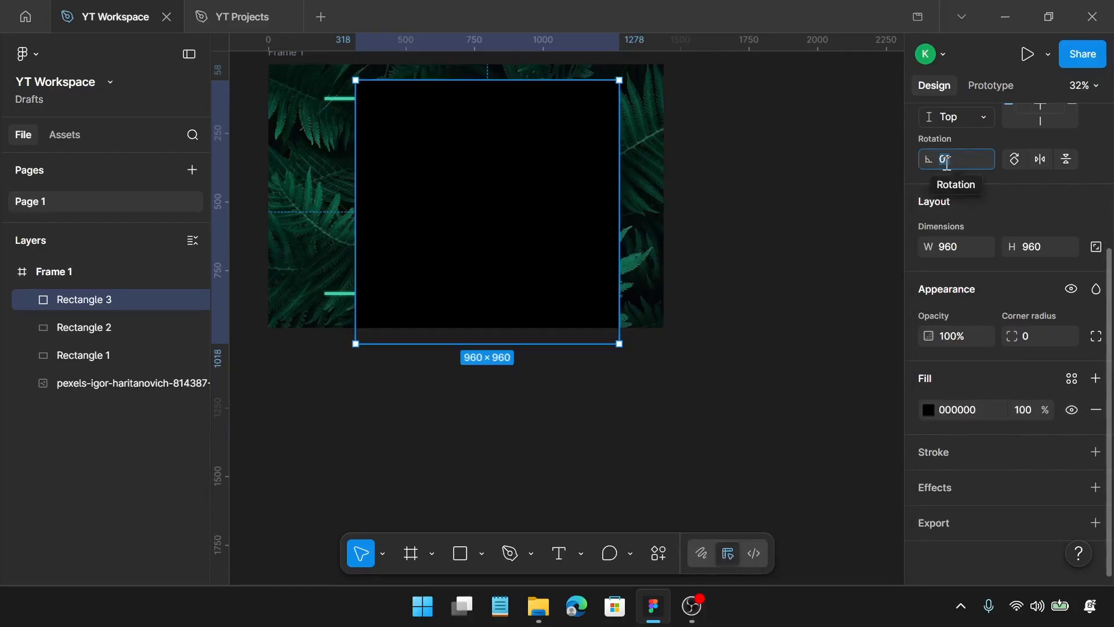
type("-45")
key("Return")
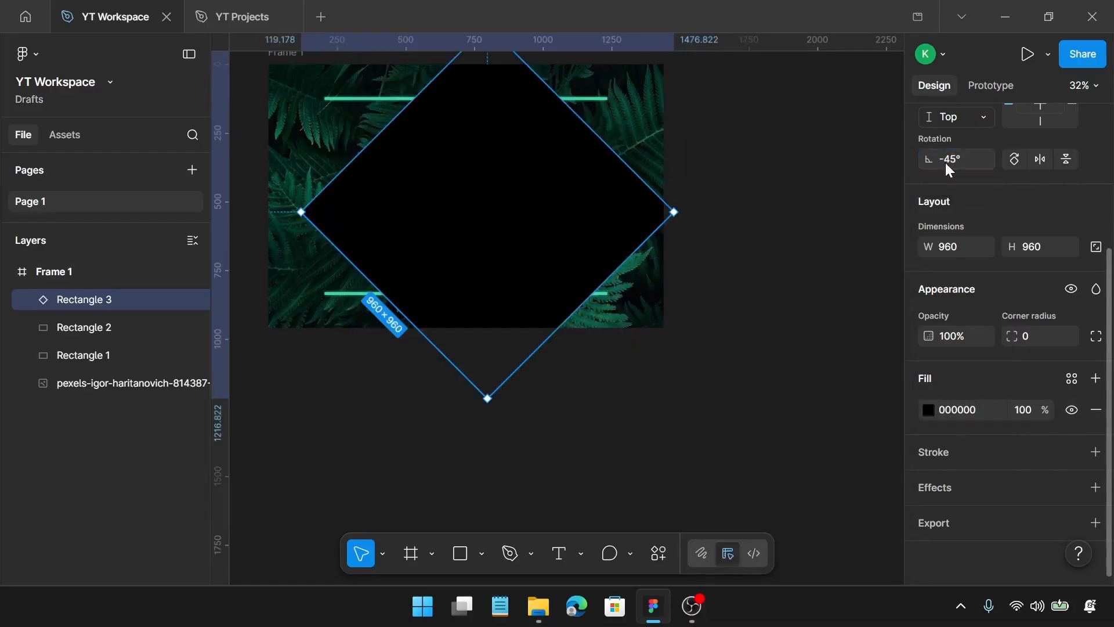
scroll(709, 248, "up", 2)
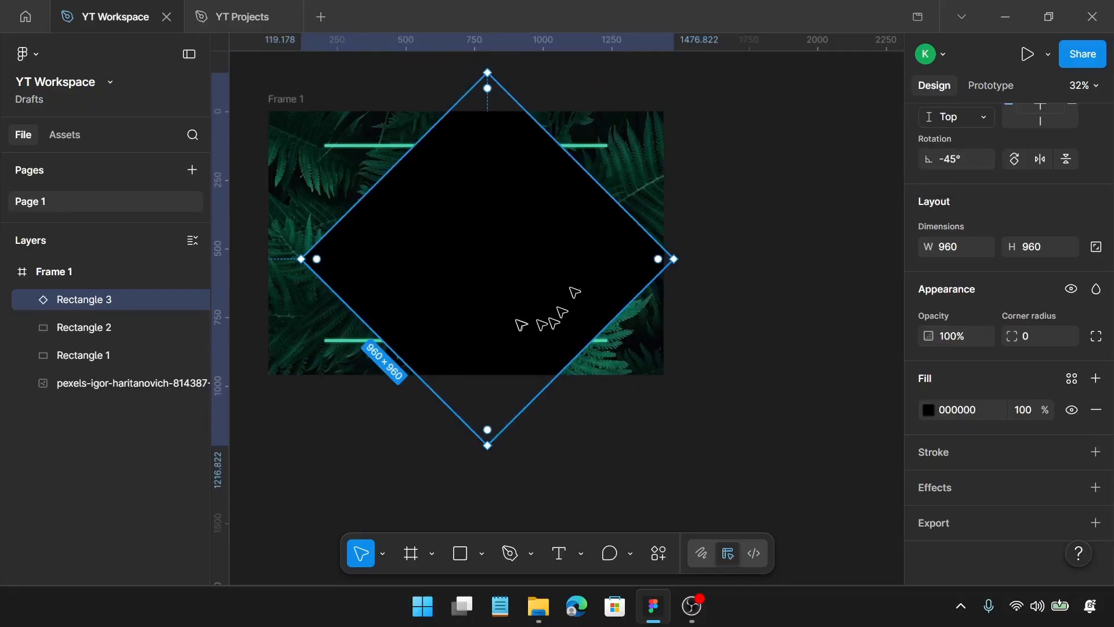
left_click_drag(542, 290, 523, 275)
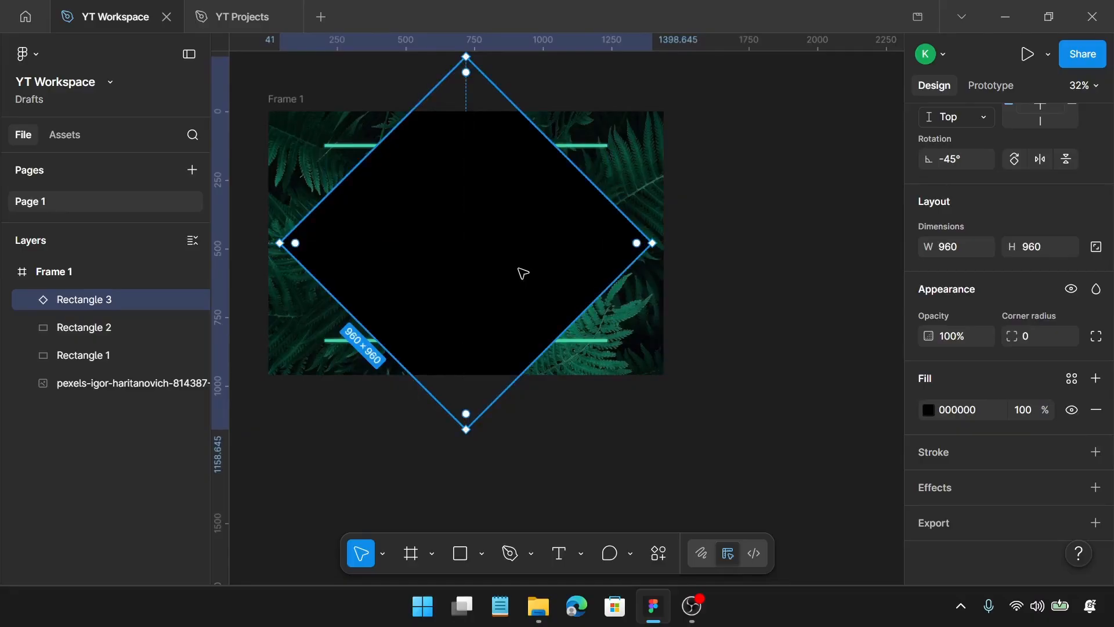
key("Escape")
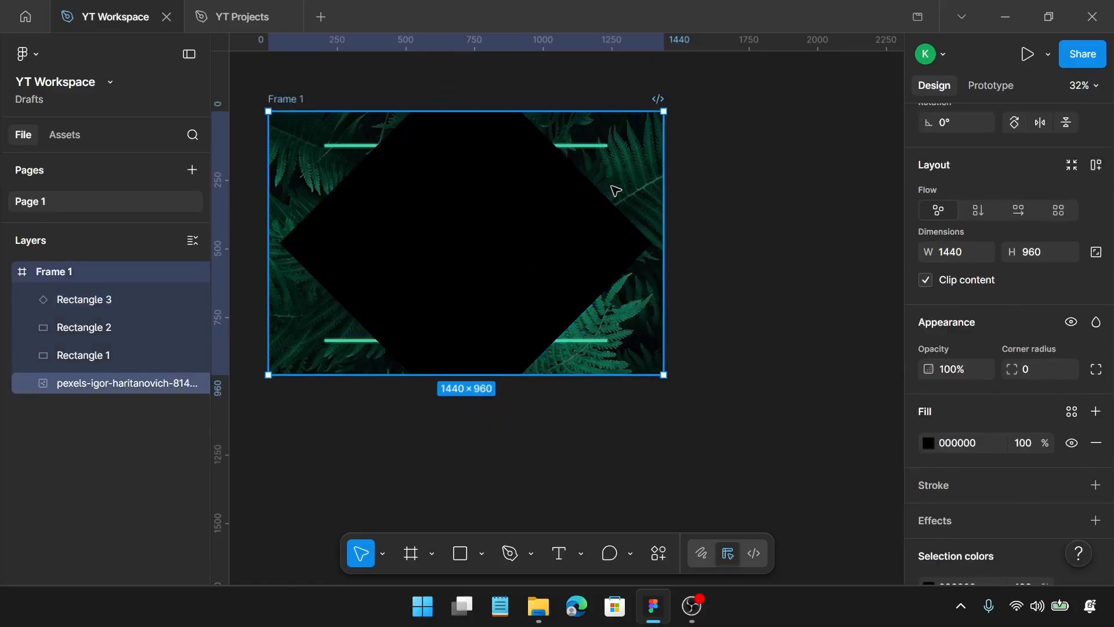
Add another rectangle, size it 1030 × 720 and centre it in the frame at about X 205, Y 120
key("r")
left_click(422, 190)
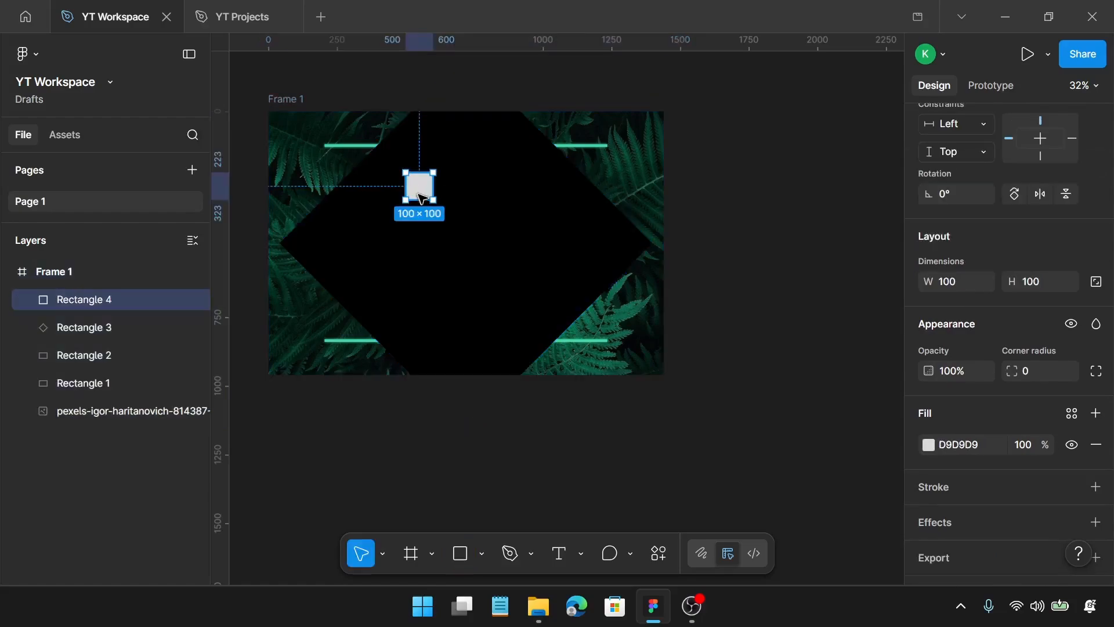
left_click(953, 290)
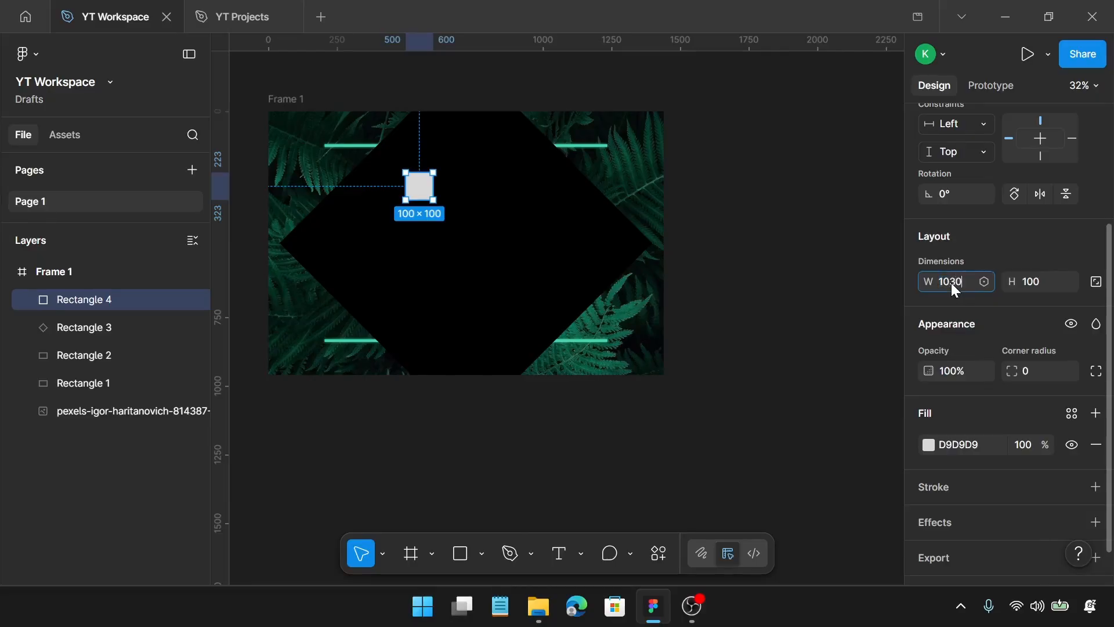
key("Return")
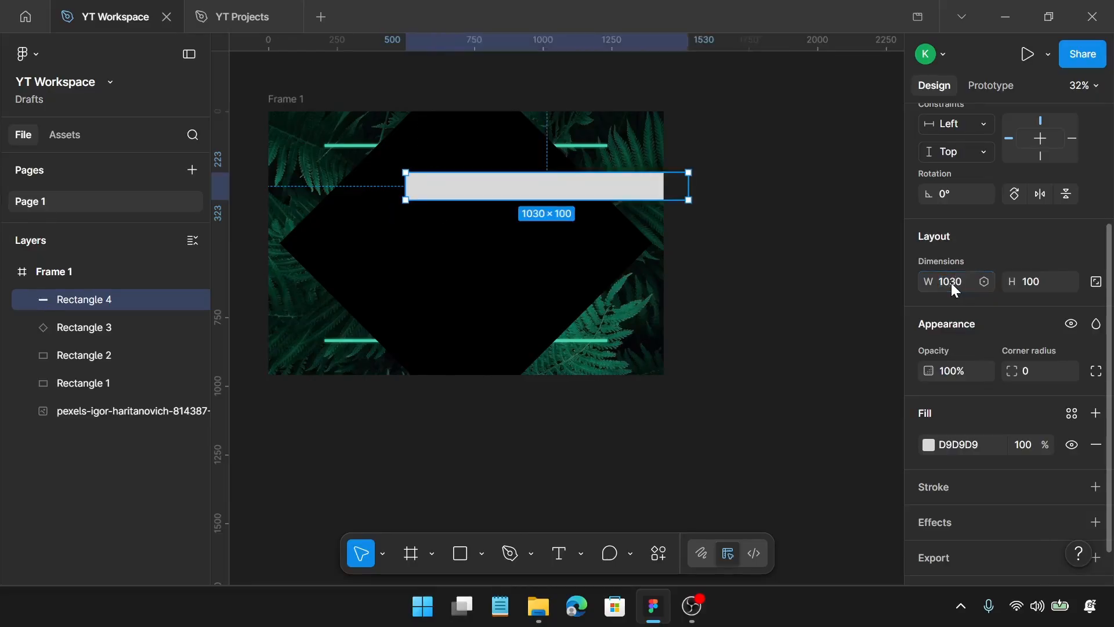
left_click(1021, 281)
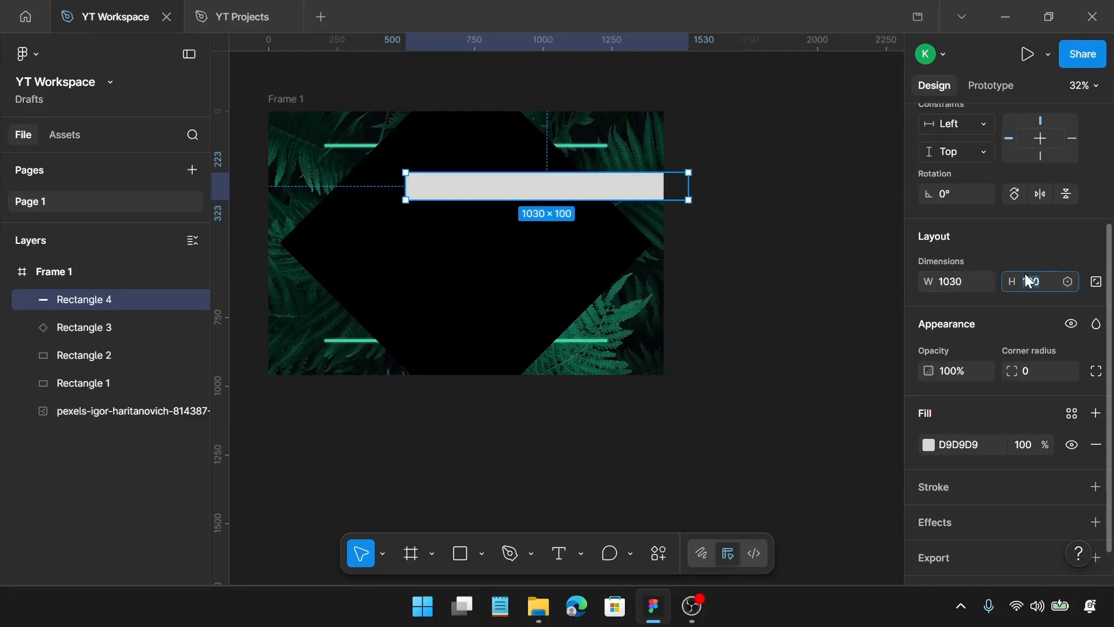
type("720")
key("Return")
left_click_drag(589, 258, 509, 228)
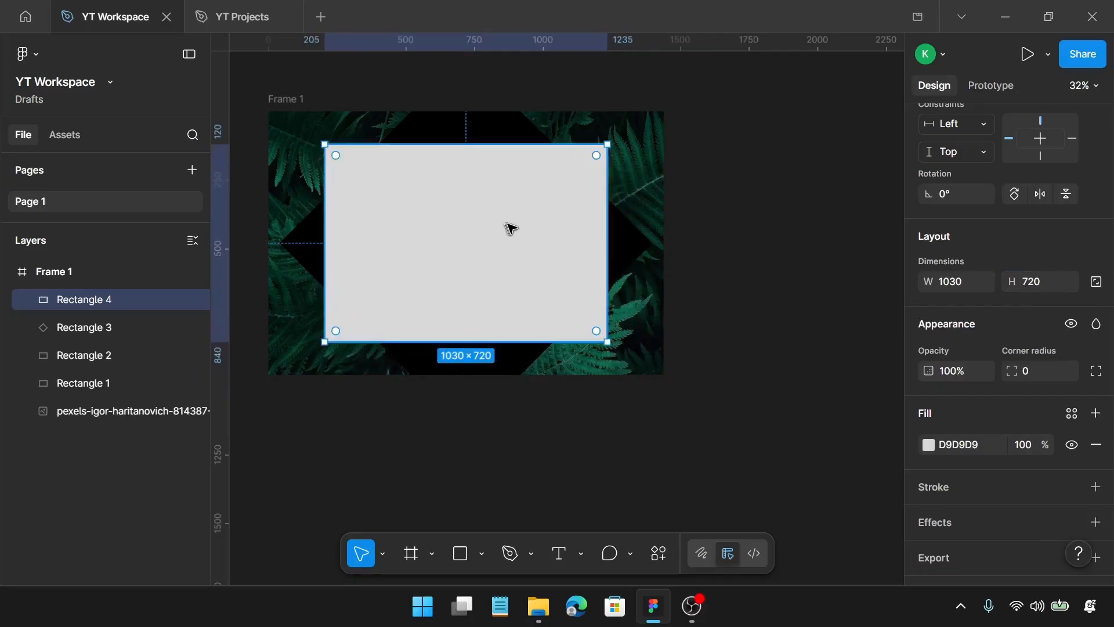
Add a stroke to the new 1030 × 720 rectangle and remove its fill
scroll(1032, 379, "down", 1)
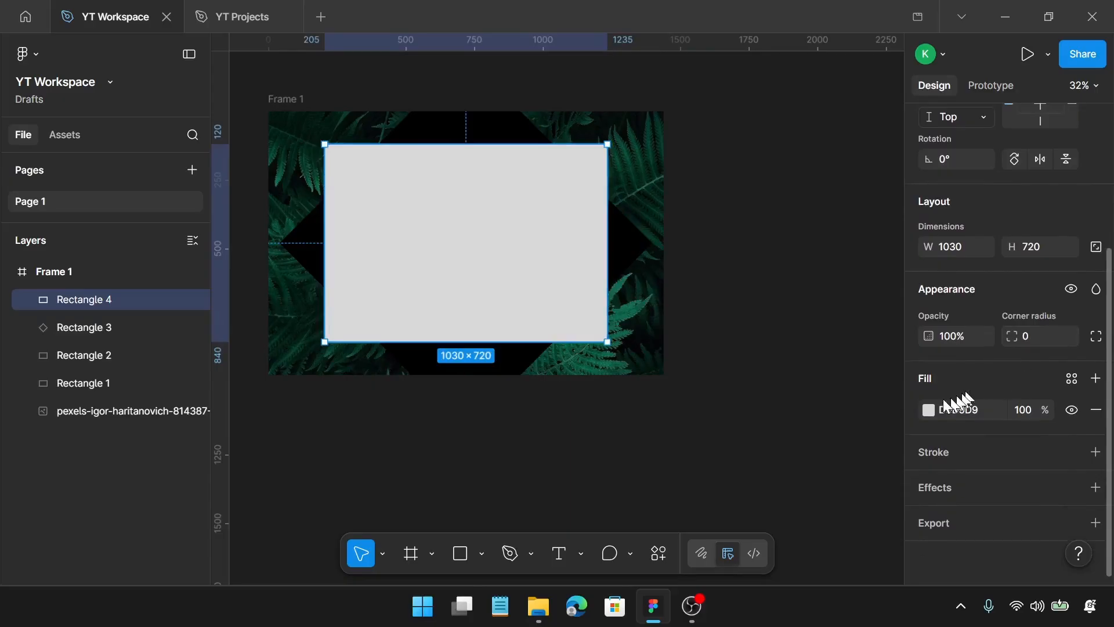
left_click(1097, 452)
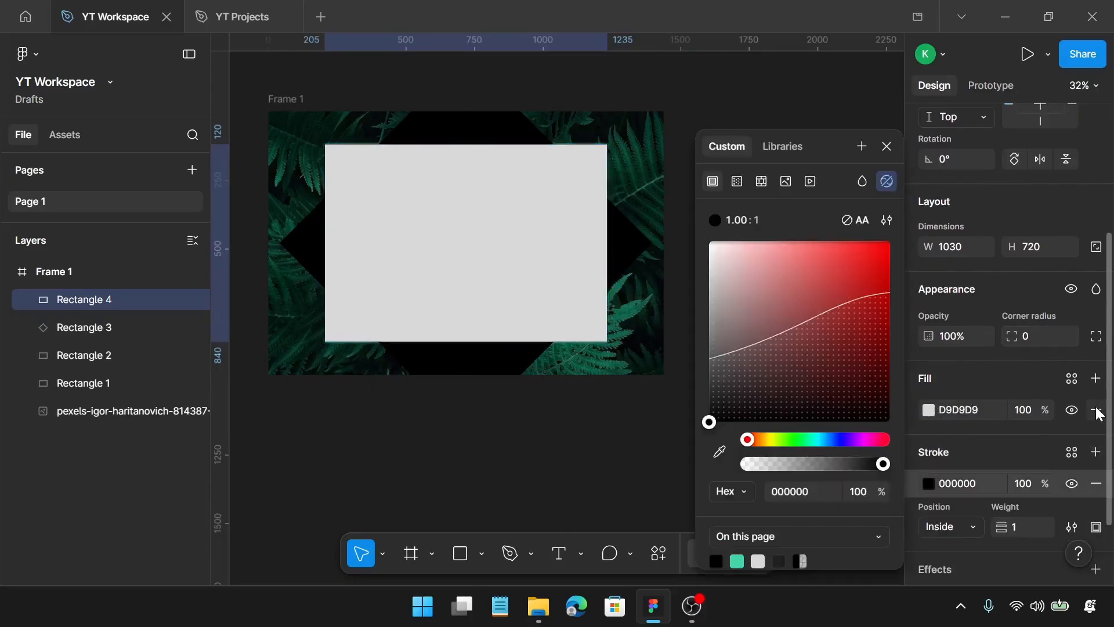
left_click(1096, 410)
Set the stroke of Rectangle 4 to colour 43D5A7 with a weight of 10
left_click(968, 445)
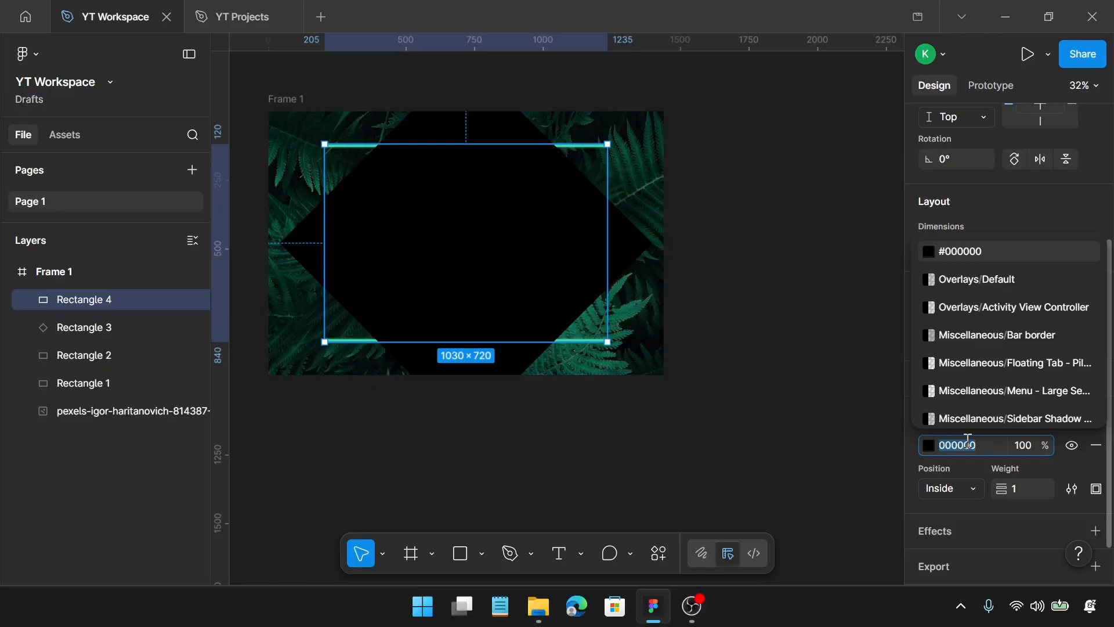
type("43")
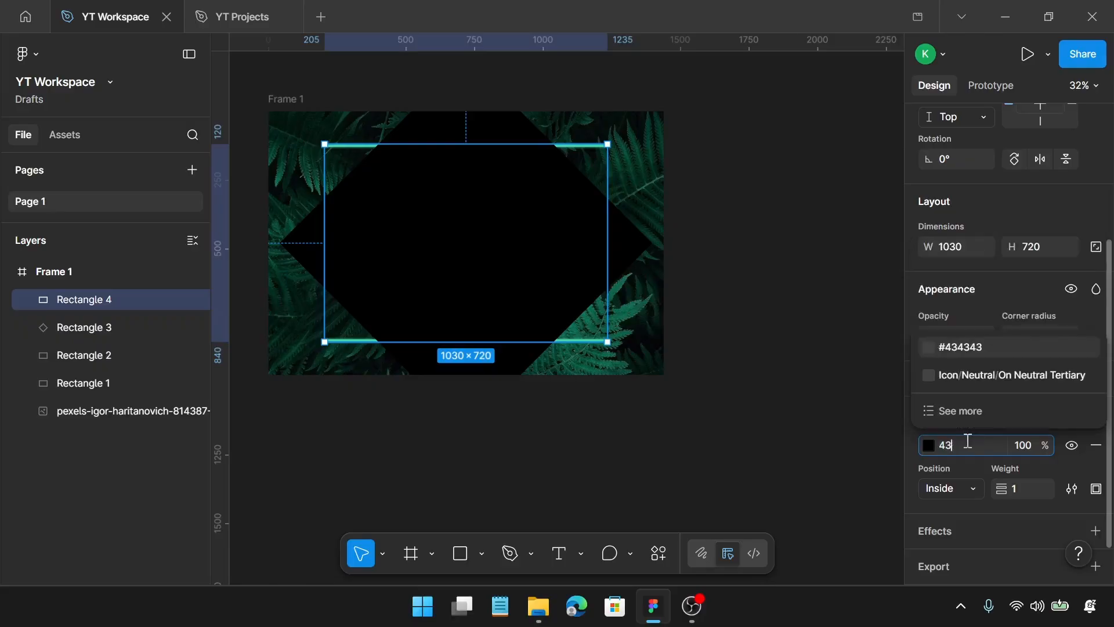
type("d5")
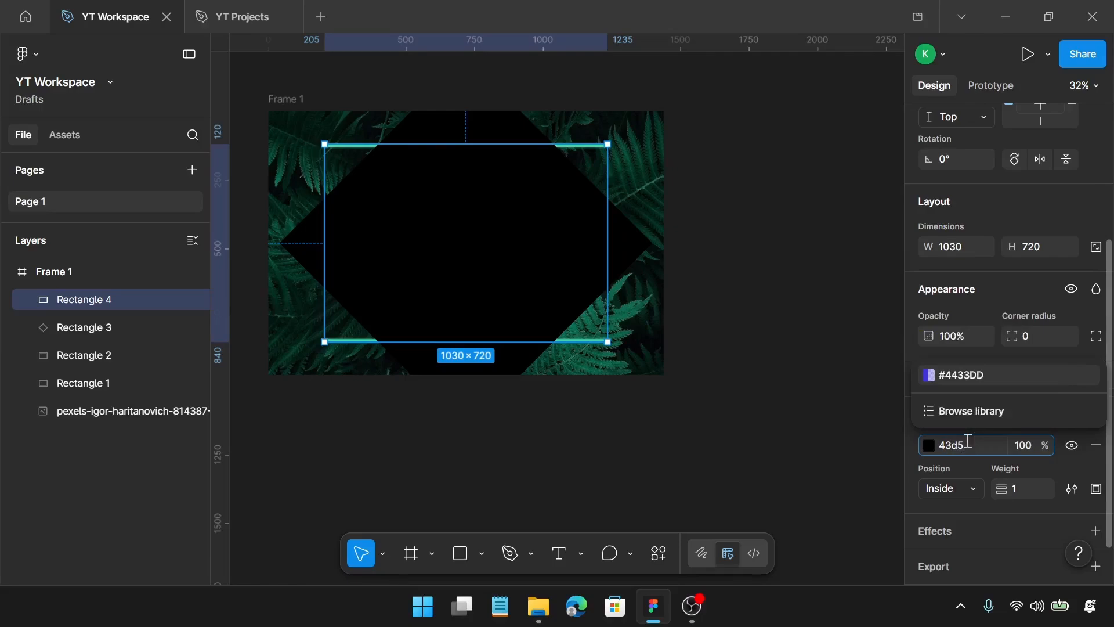
type("a7")
key("Return")
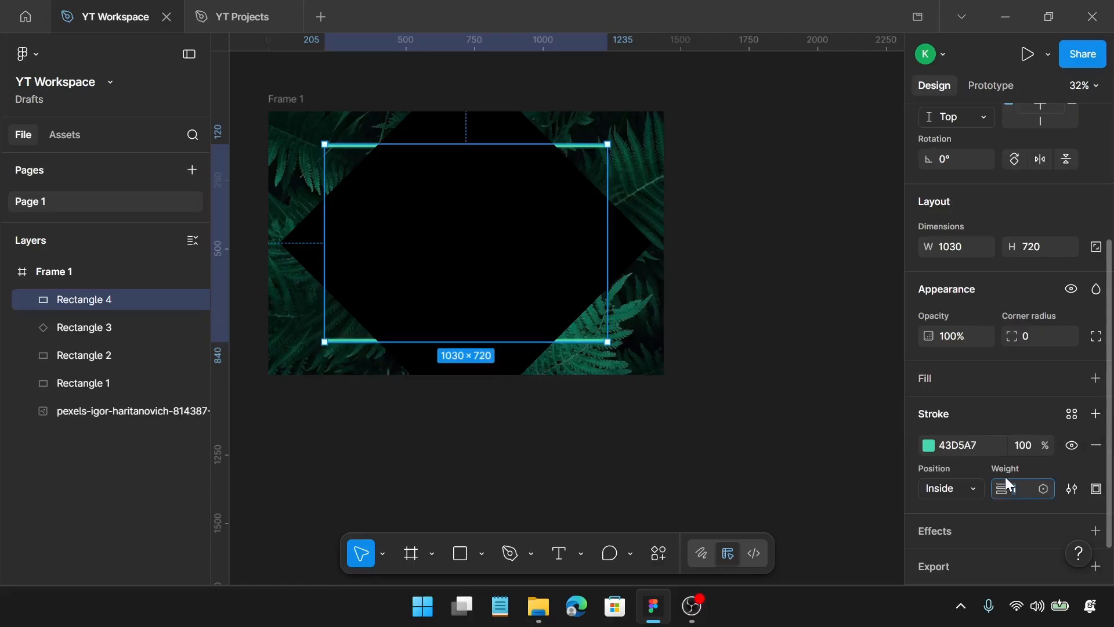
key("Return")
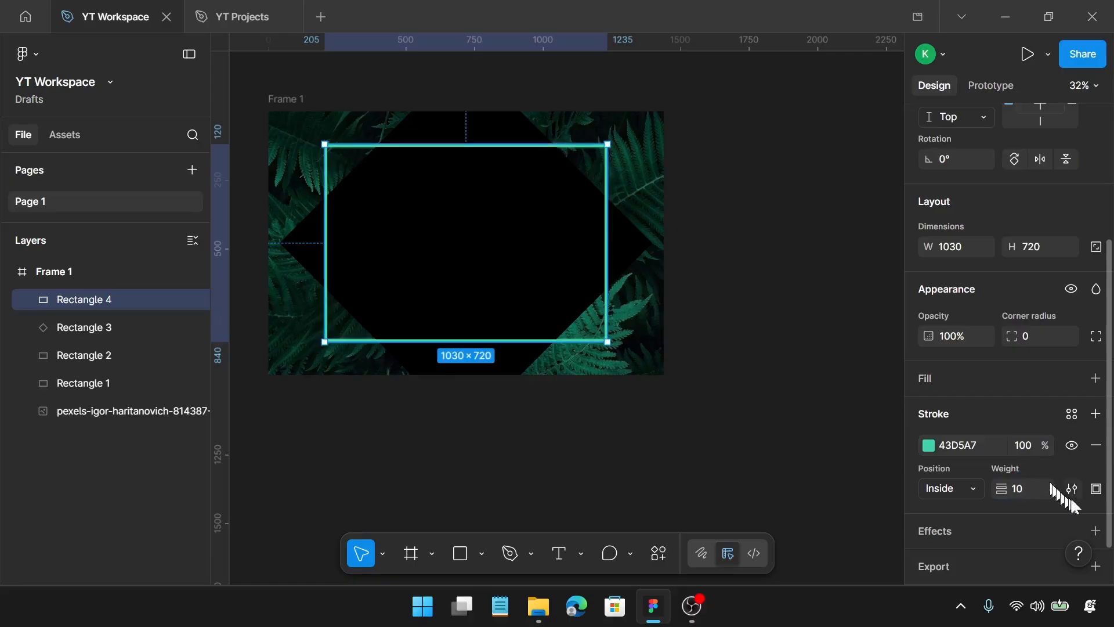
Use custom per-side strokes on Rectangle 4, setting the top and bottom weights to 0
left_click(1092, 490)
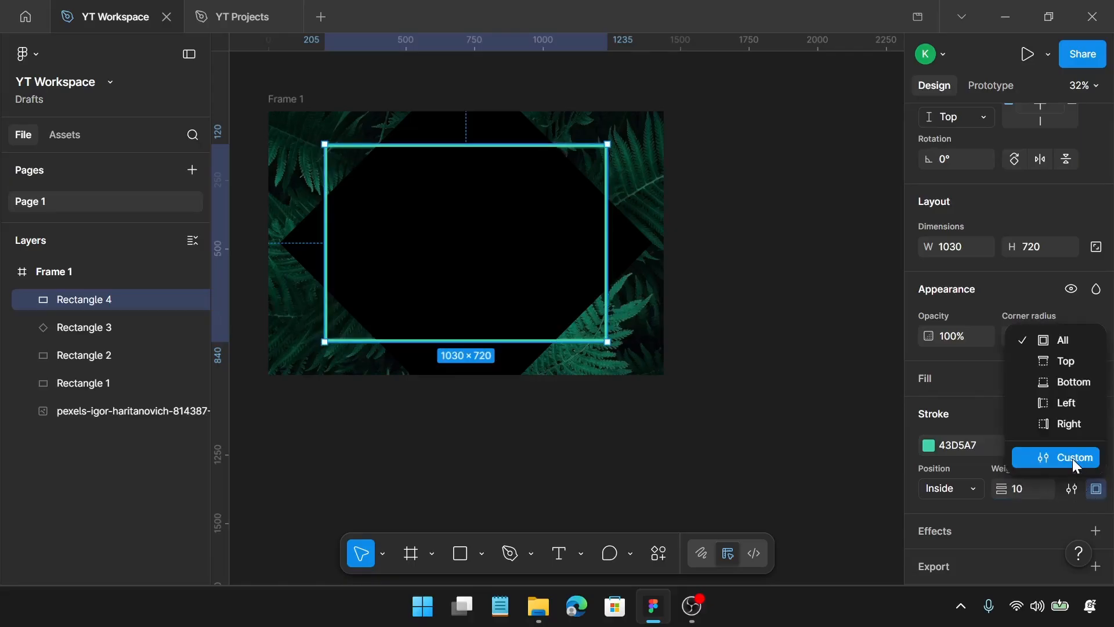
left_click(1073, 459)
left_click(1049, 522)
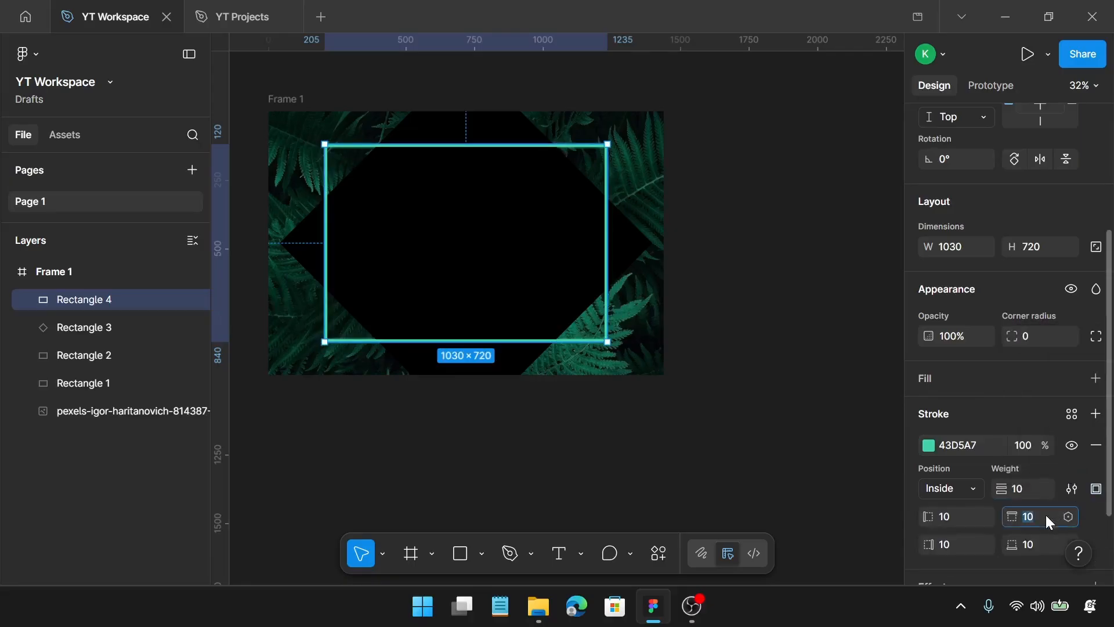
type("0")
key("Return")
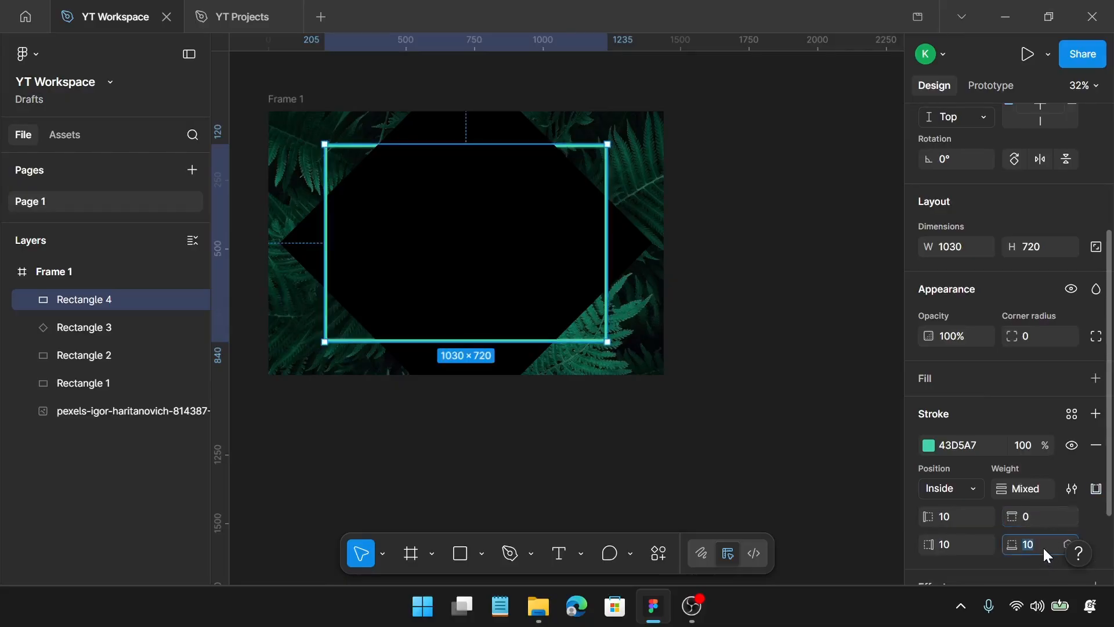
type("0")
key("Return")
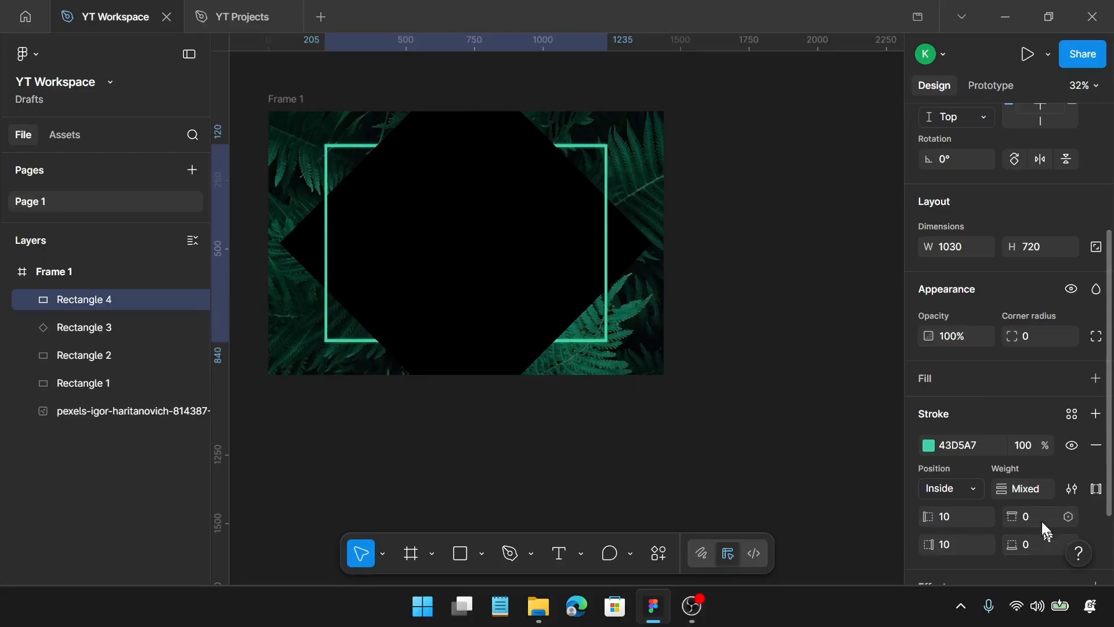
Duplicate Rectangle 4 in place and add a Layer blur effect to the original beneath the copy
key("ctrl+d")
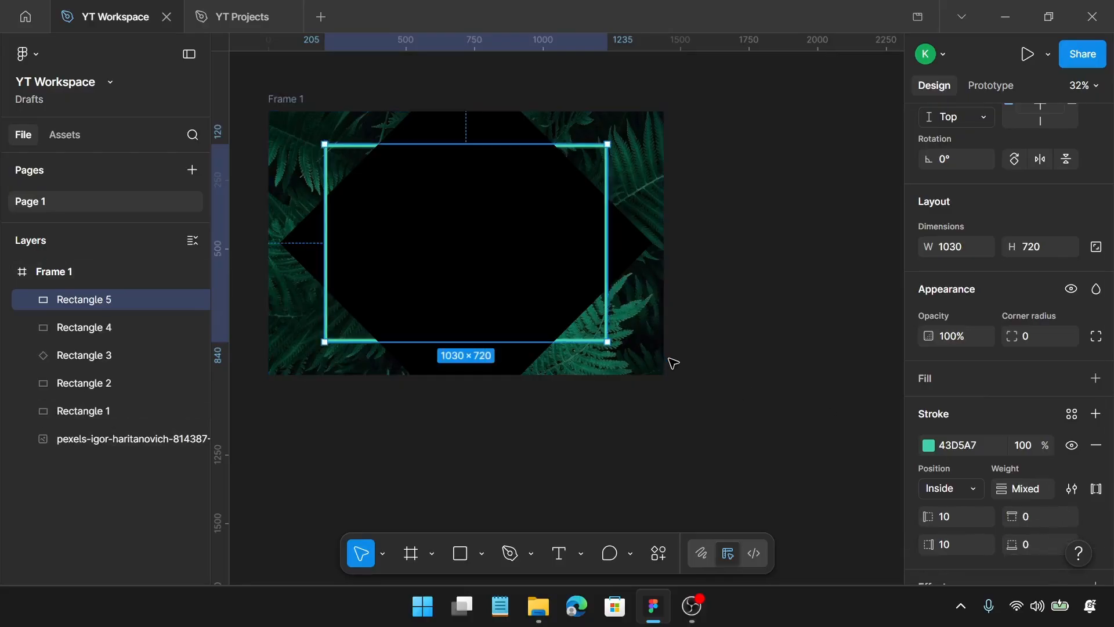
left_click(91, 328)
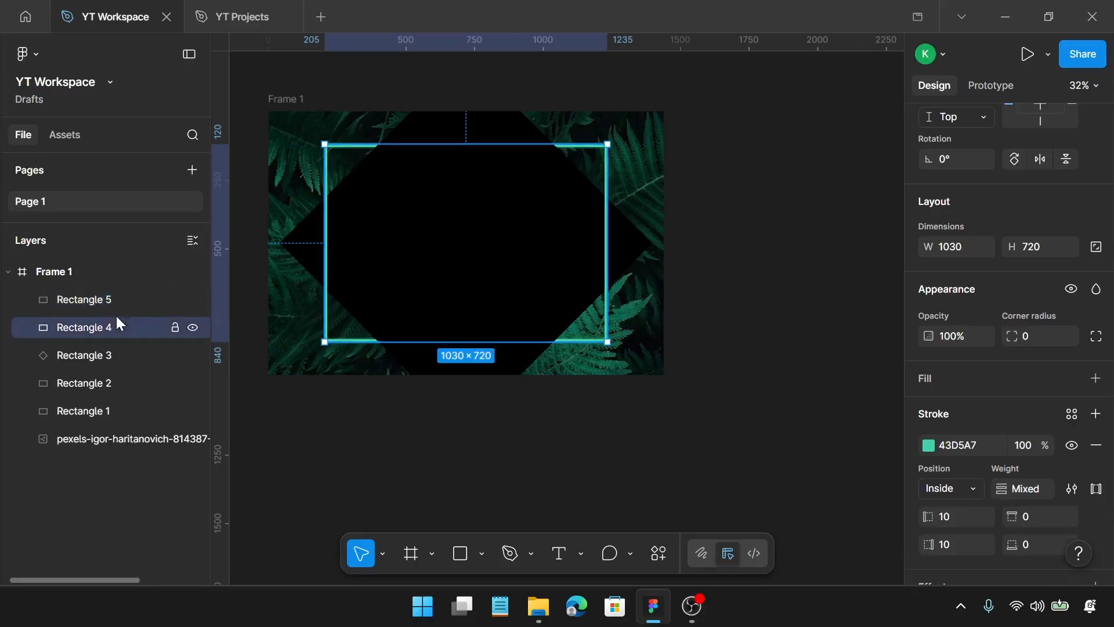
scroll(1013, 416, "down", 3)
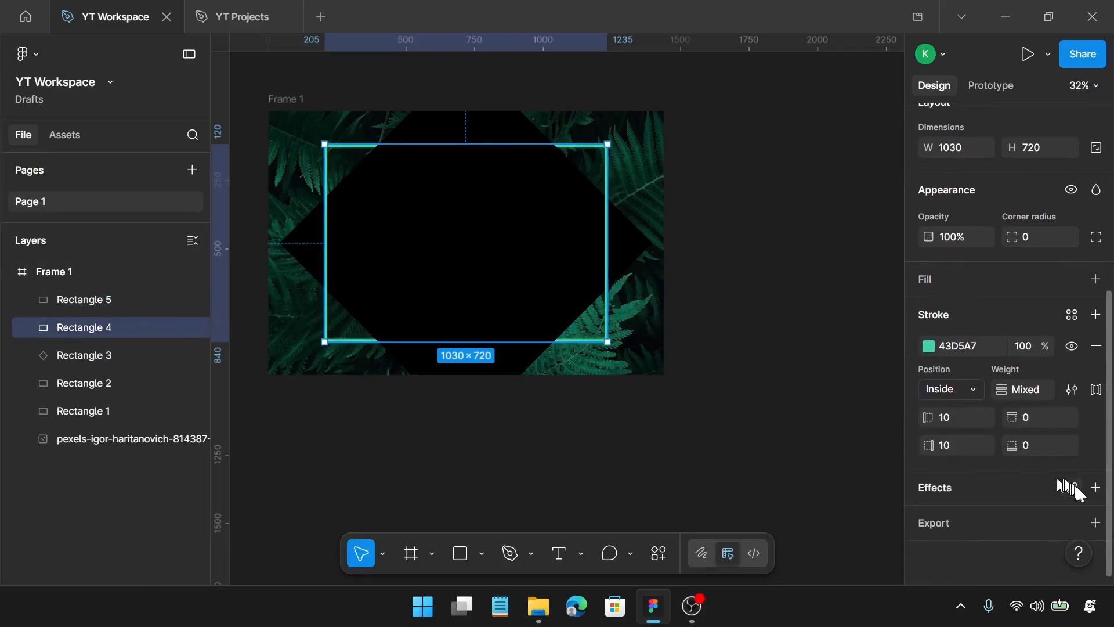
left_click(1095, 488)
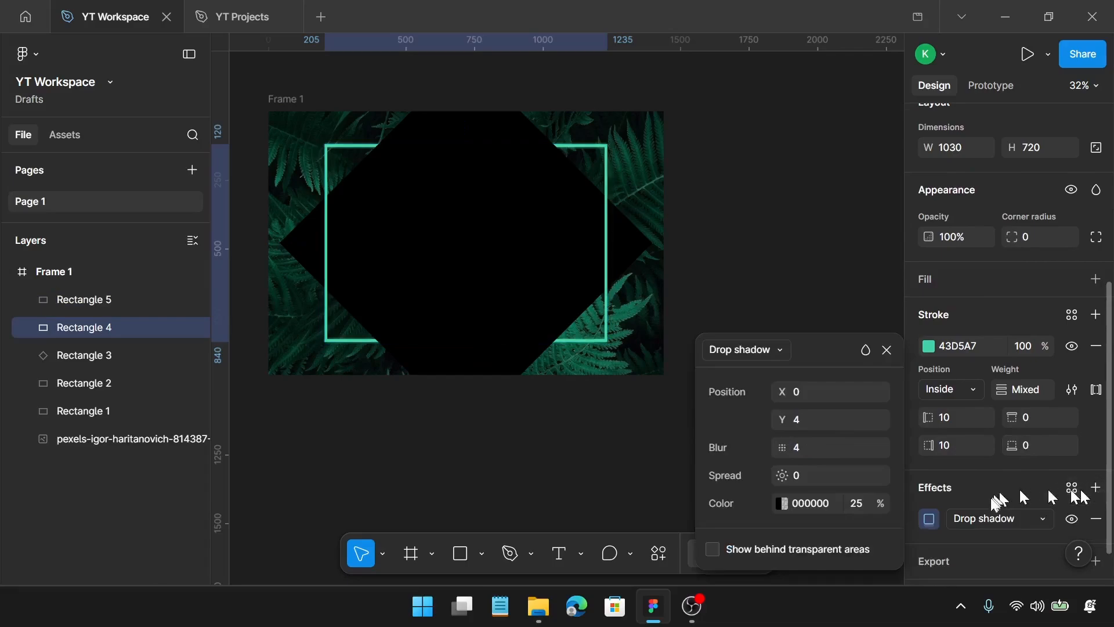
left_click(988, 517)
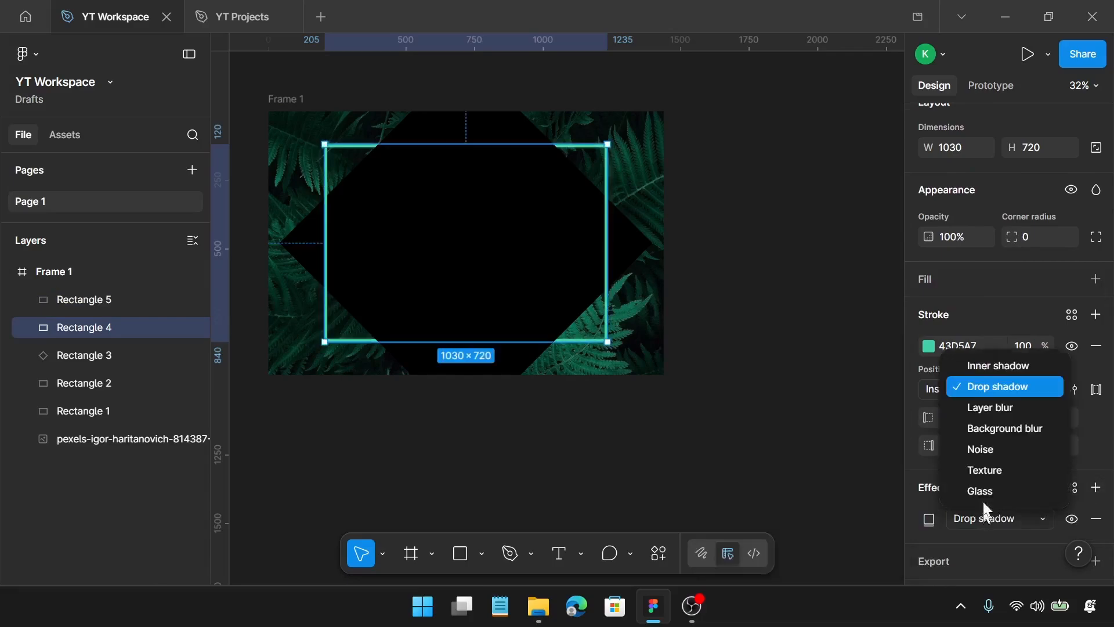
left_click(999, 408)
Set the Layer blur amount of Rectangle 4 to 10
left_click(928, 518)
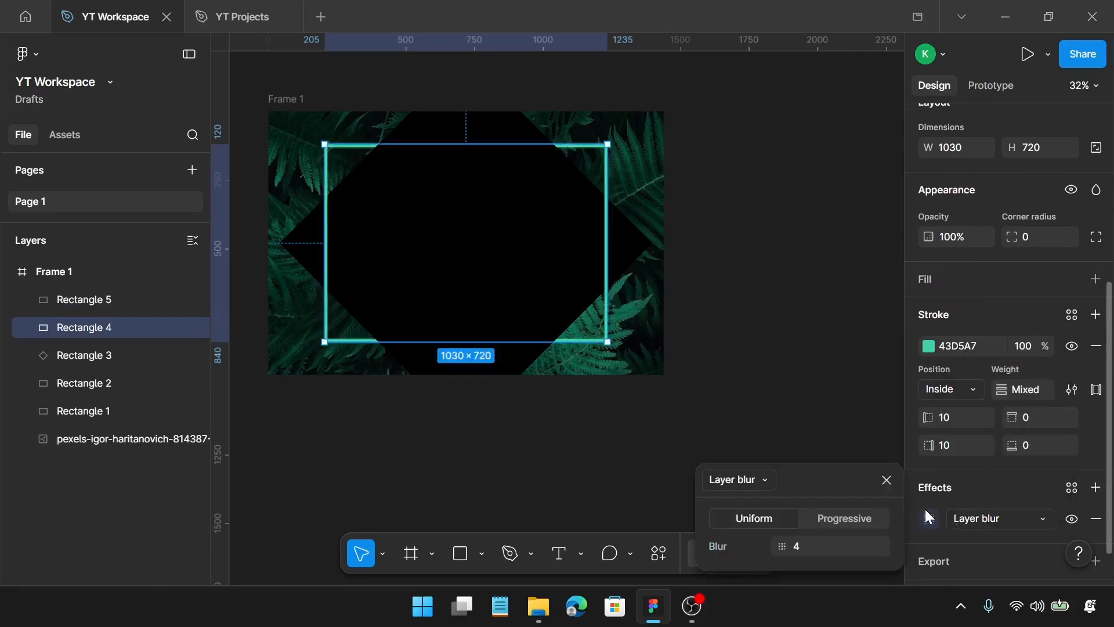
left_click(814, 553)
key("Return")
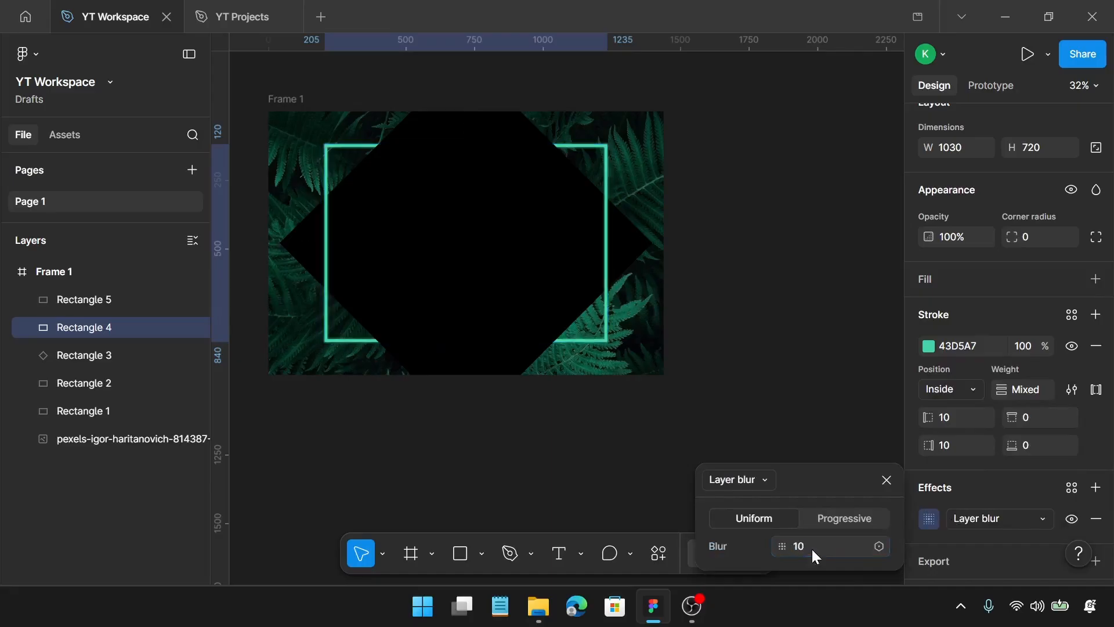
left_click(887, 480)
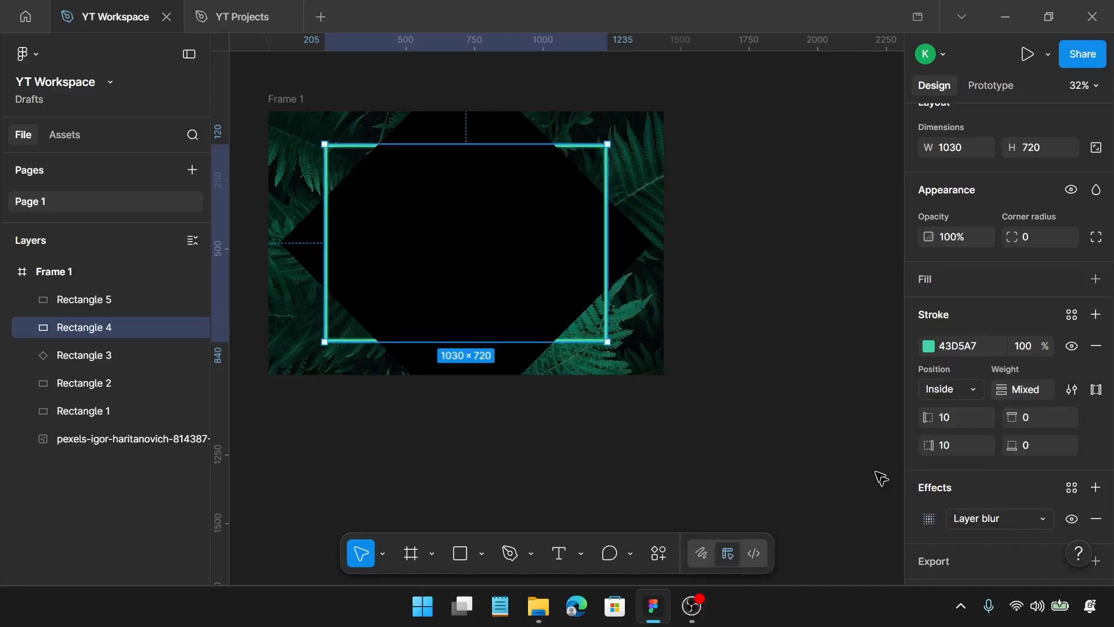
Add a text layer reading "Log into your account" near the top of the black rotated square
scroll(663, 233, "up", 2)
scroll(667, 236, "left", 2)
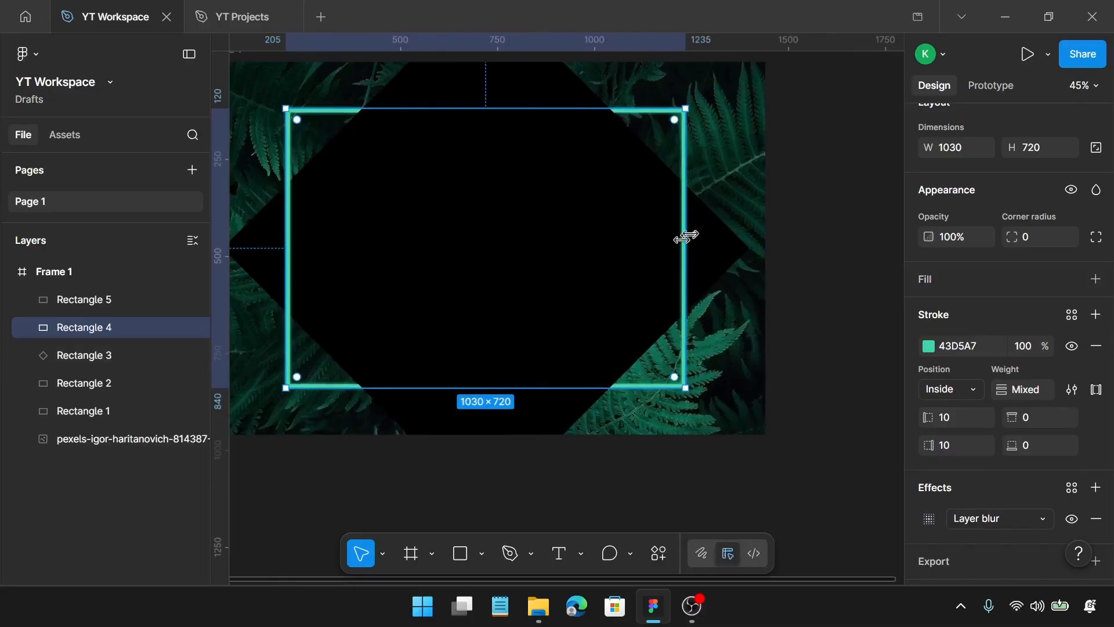
left_click(737, 194)
scroll(741, 194, "left", 2)
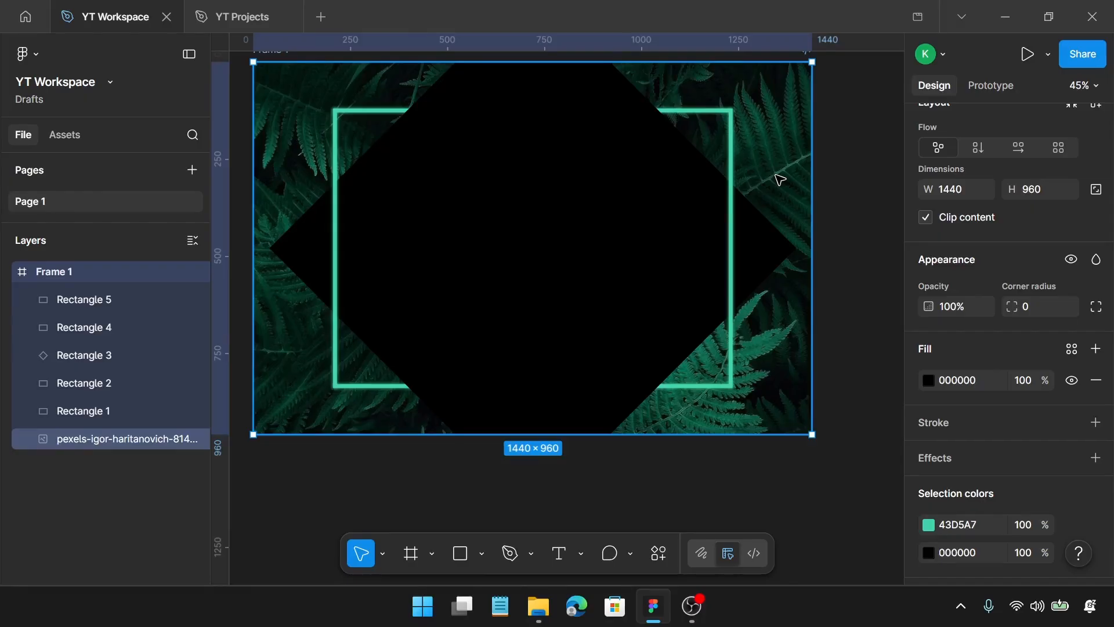
key("t")
left_click(513, 131)
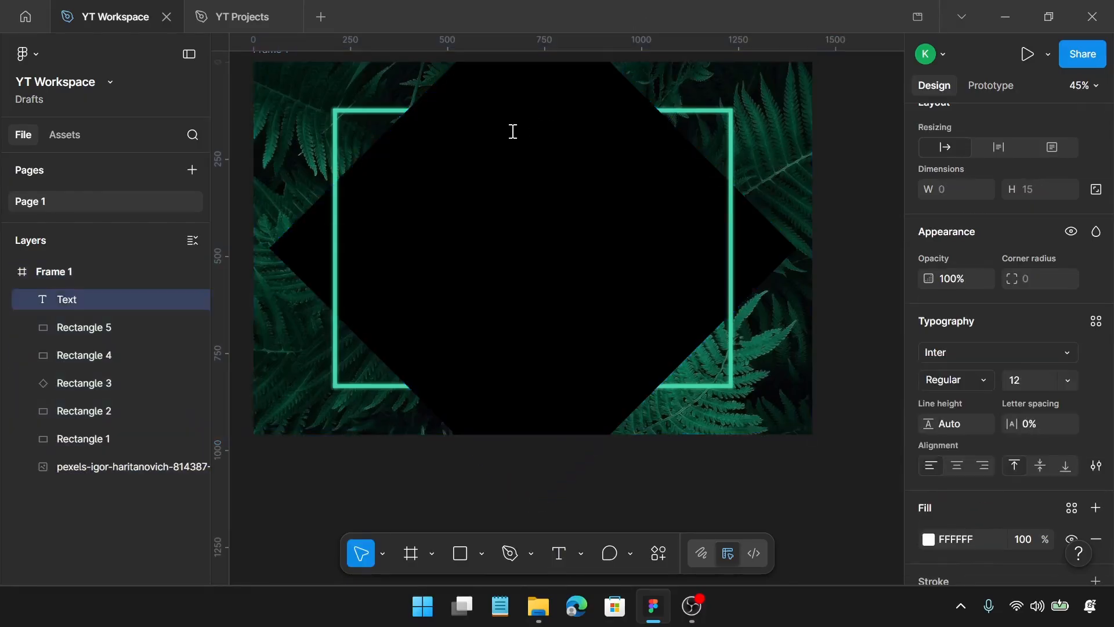
type("Log into yp")
key("BackSpace")
type("our account")
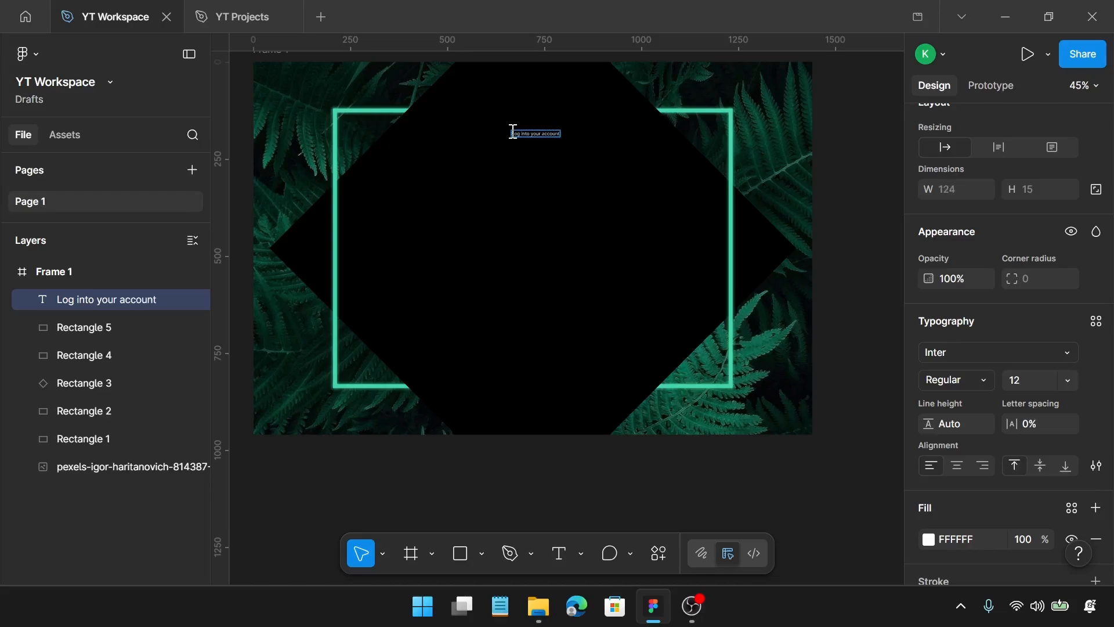
scroll(513, 132, "up", 5, "ctrl")
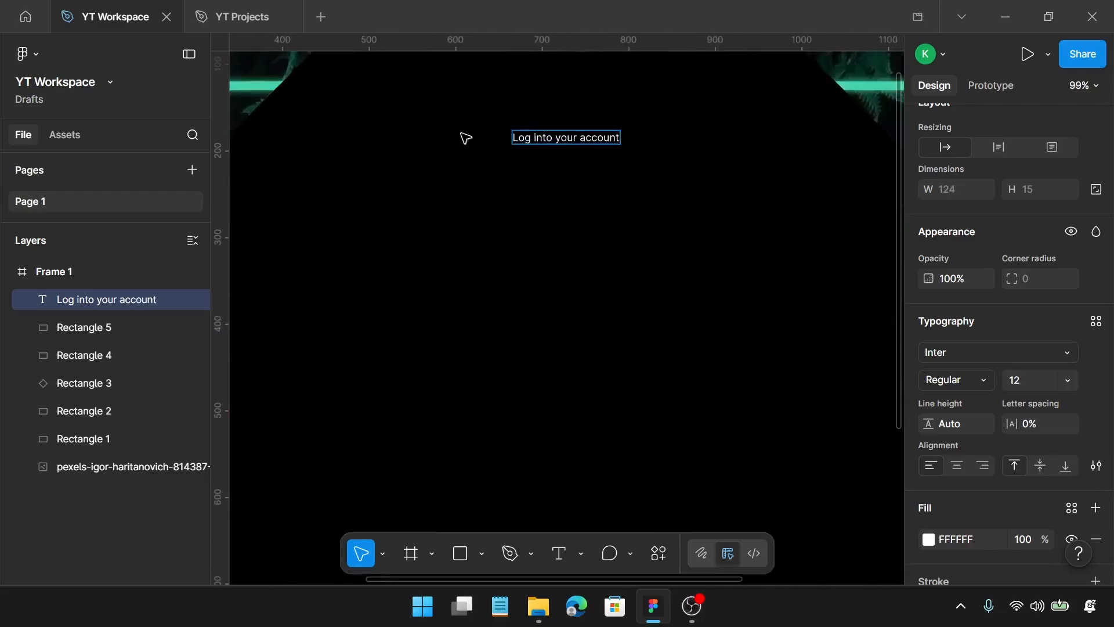
key("Escape")
Set the heading's font to Space Grotesk at size 44 with a line height of 56
scroll(984, 348, "down", 2)
left_click(977, 267)
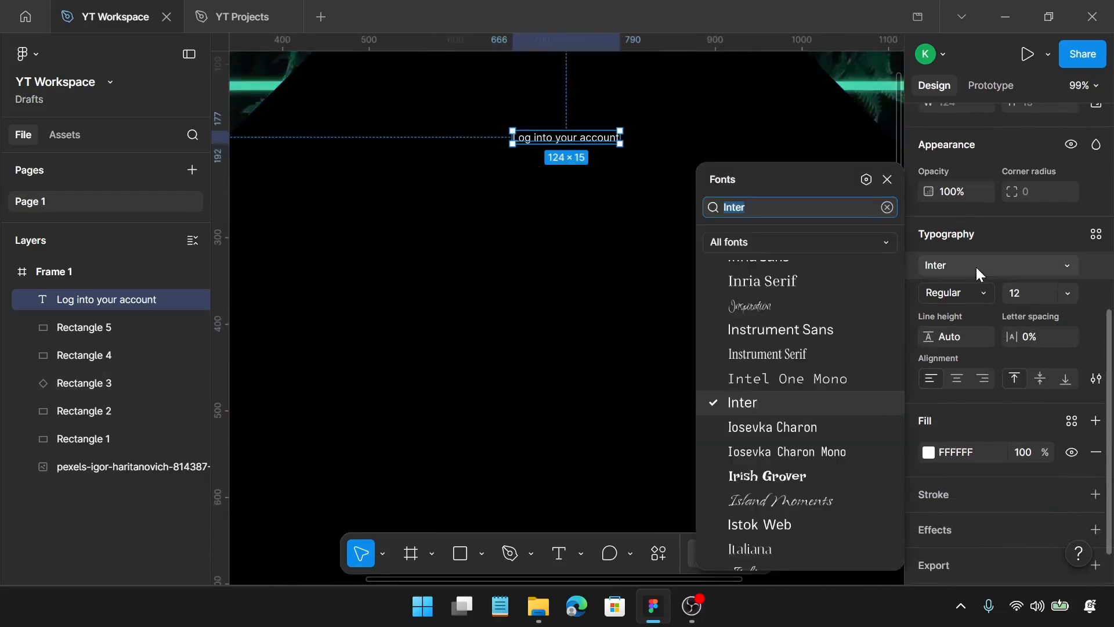
type("spac")
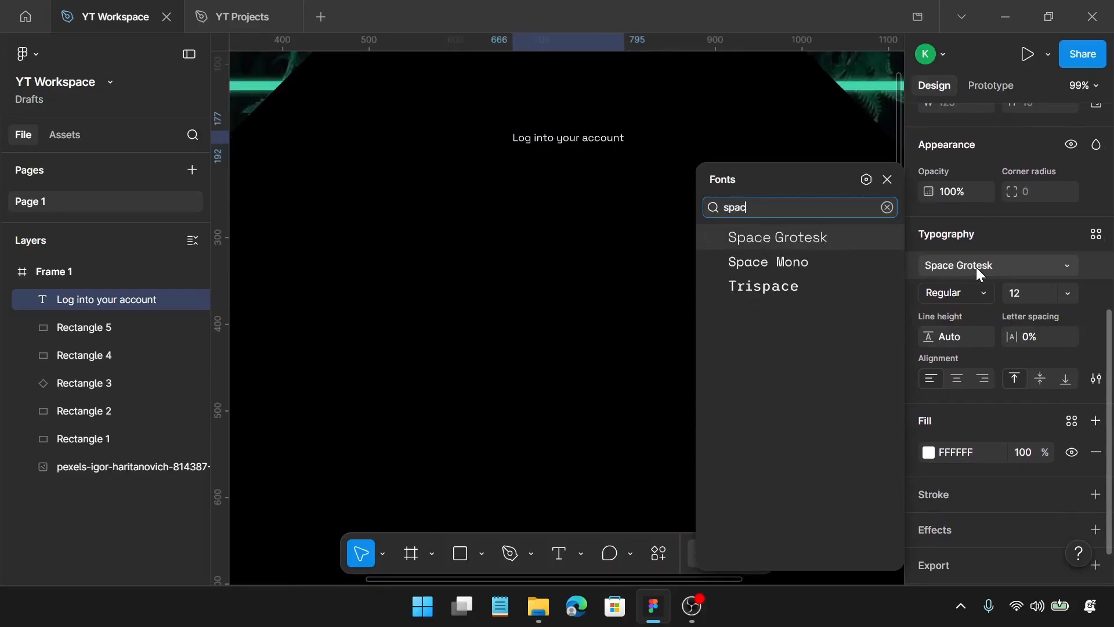
left_click(870, 238)
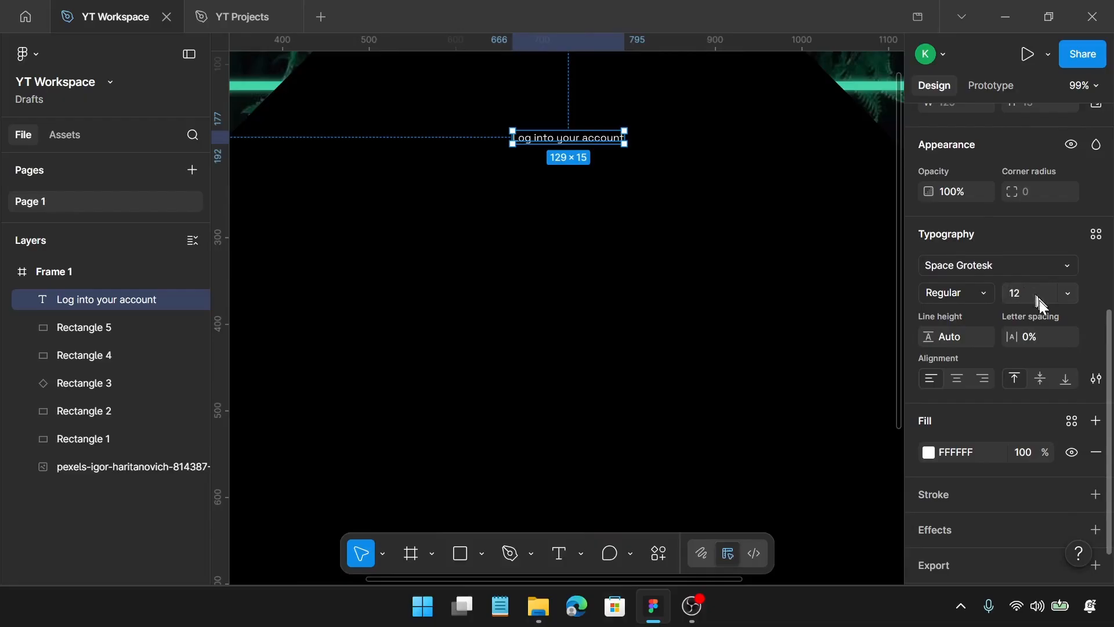
key("Return")
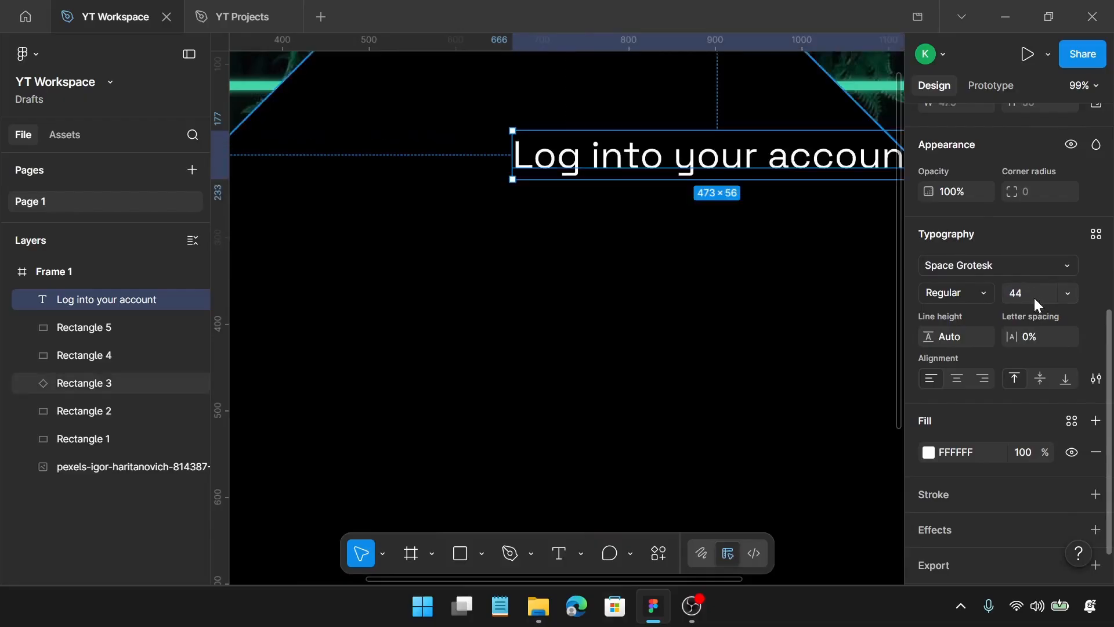
left_click(971, 333)
type("56")
key("Return")
Move the heading to the frame's horizontal centre, near the top of the green border at about X 483, Y 196
scroll(733, 221, "down", 3)
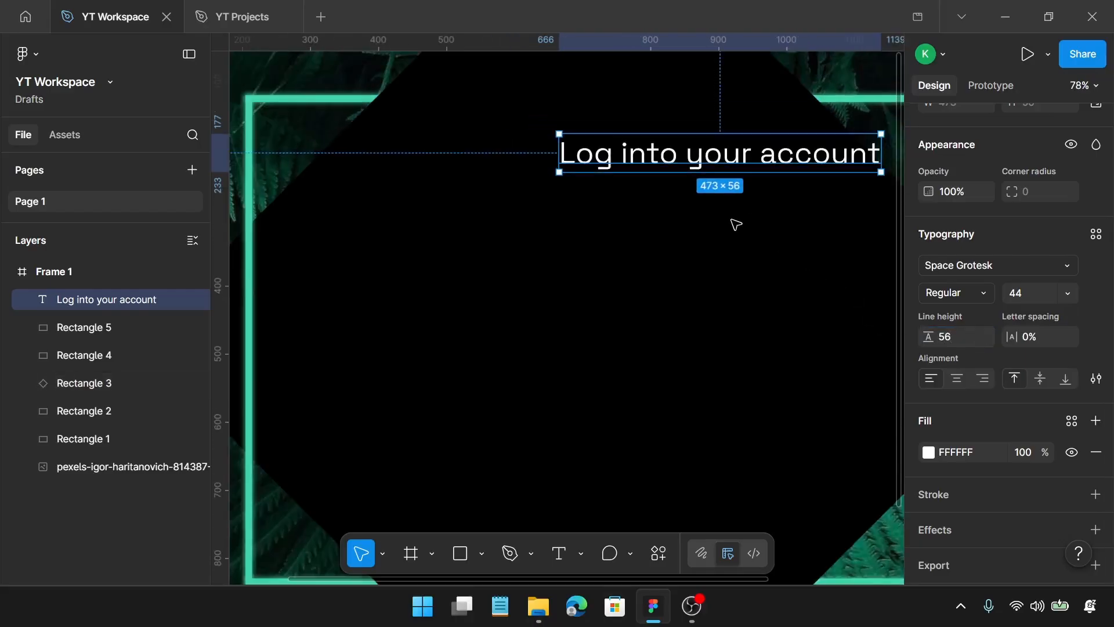
scroll(736, 224, "down", 1)
left_click_drag(804, 175, 695, 181)
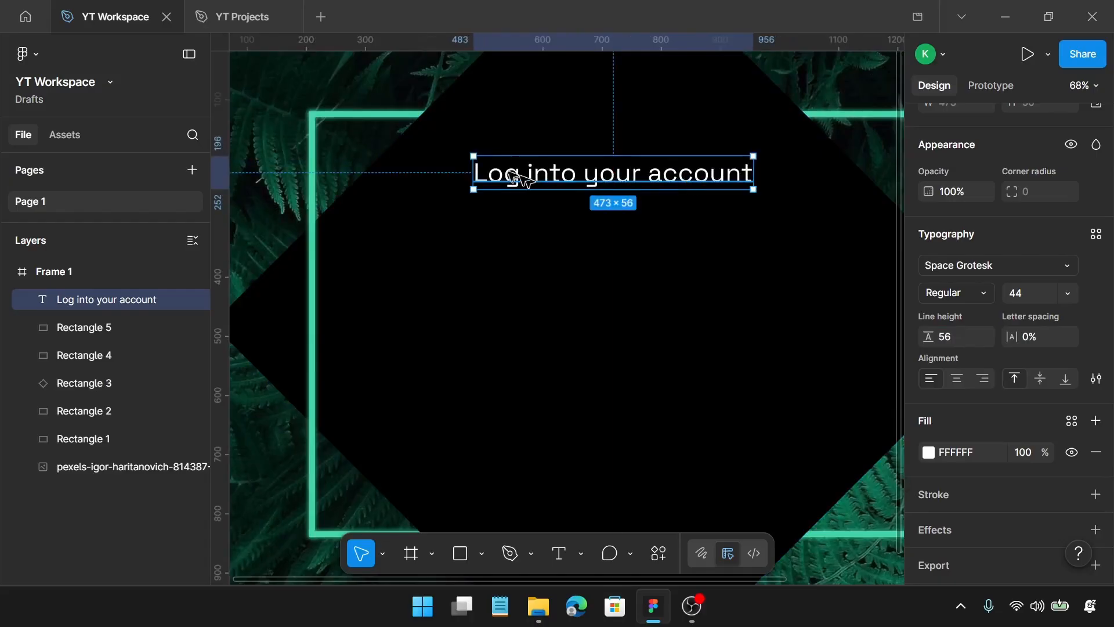
Duplicate the heading below and to the left at about X 379, Y 386, and set the copy's font to Inter
left_click_drag(524, 179, 447, 288)
left_click(970, 264)
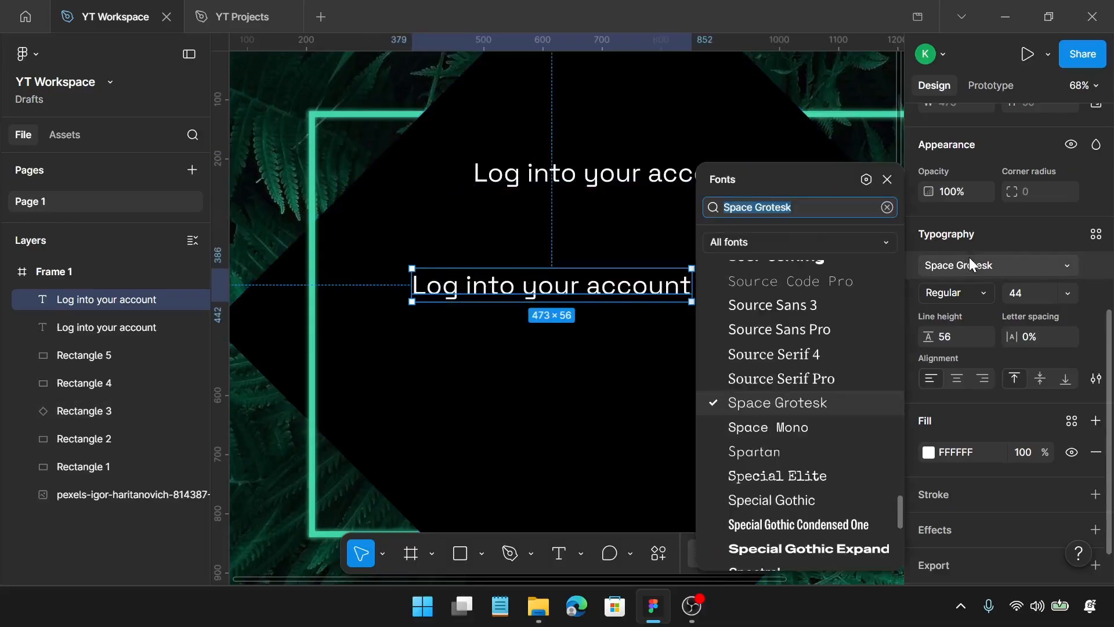
type("in")
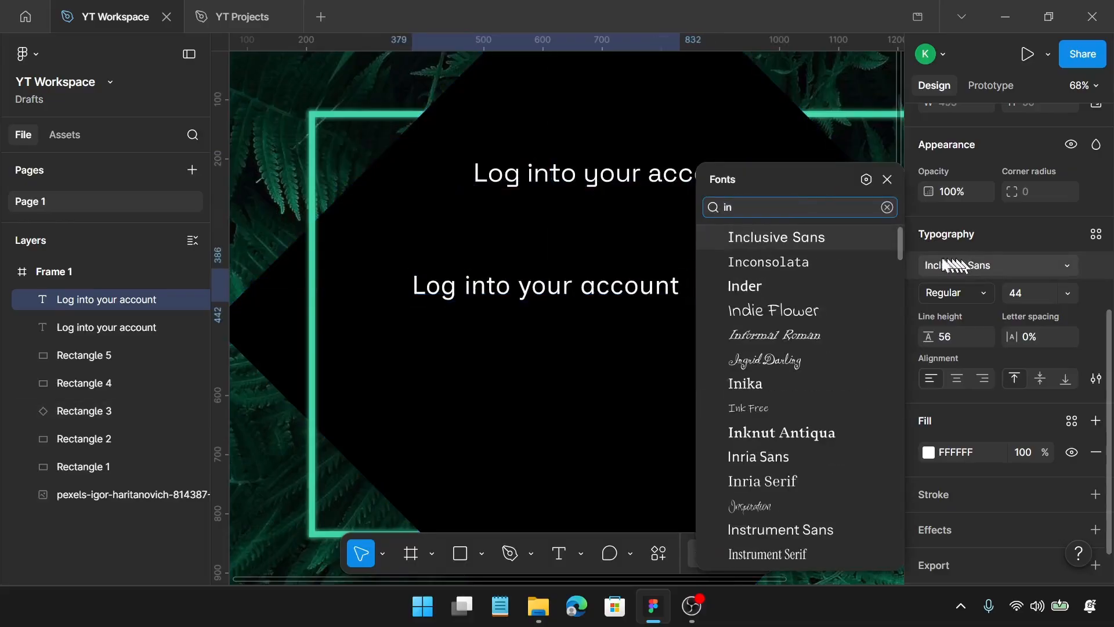
type("t")
left_click(879, 262)
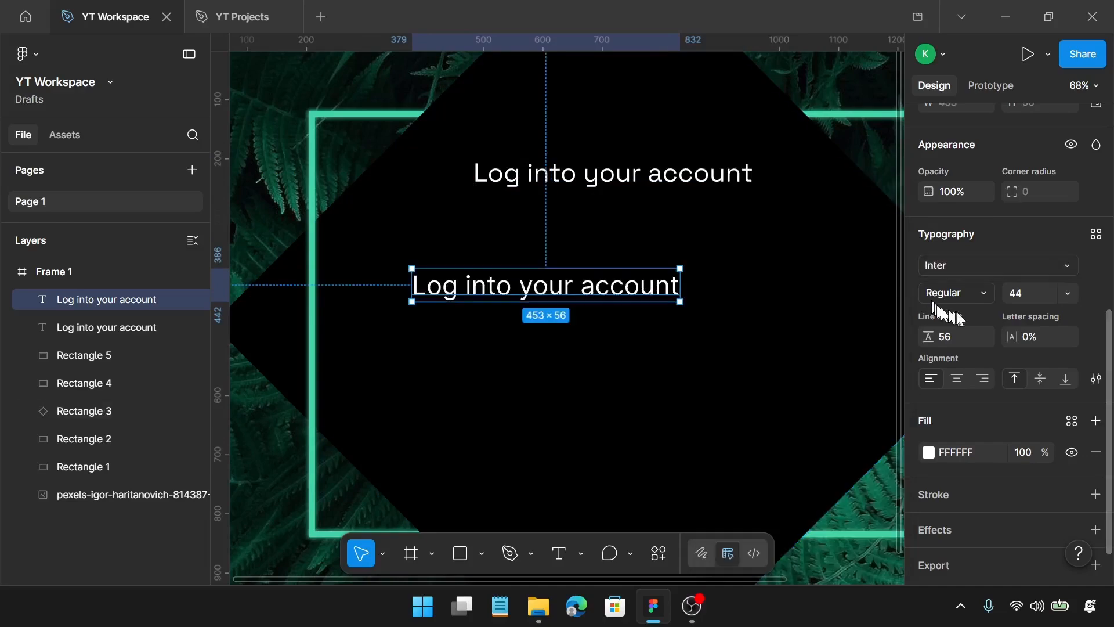
Set the copied text's font size to 18 and its line height to 26
left_click(1020, 294)
key("Return")
left_click(952, 334)
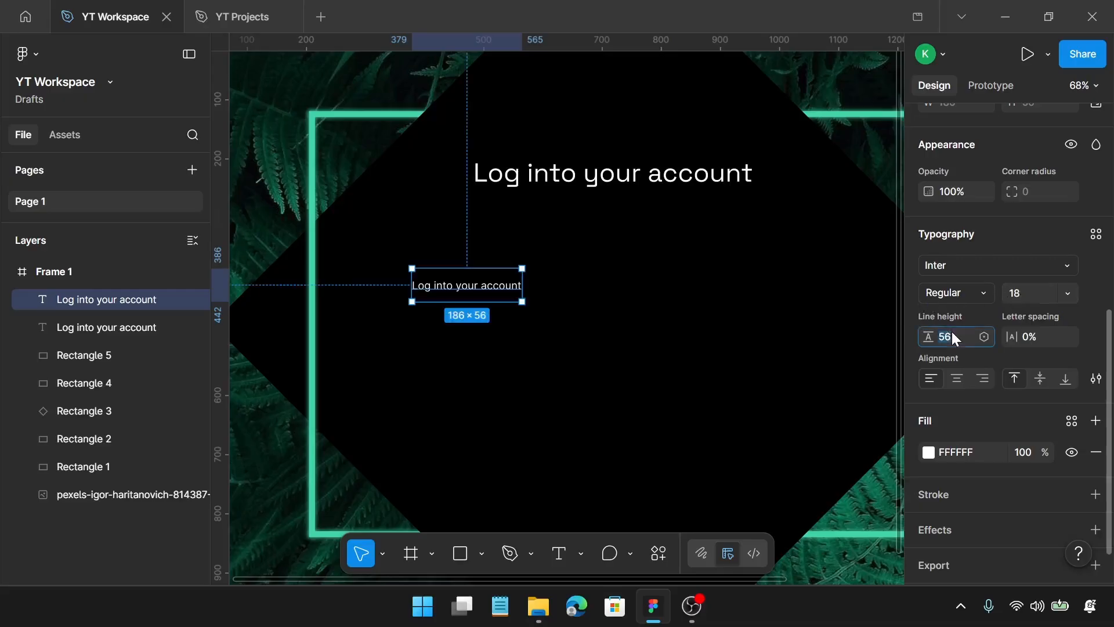
type("26")
key("Return")
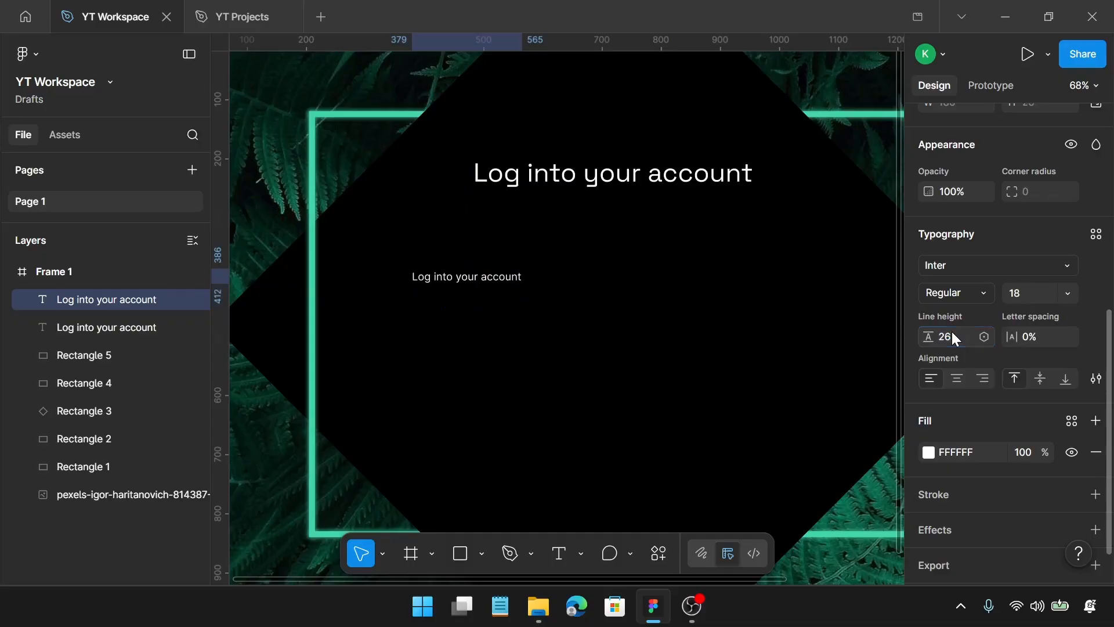
Move the copied text up to about Y 358 and change its wording to "Email address"
scroll(447, 273, "up", 5)
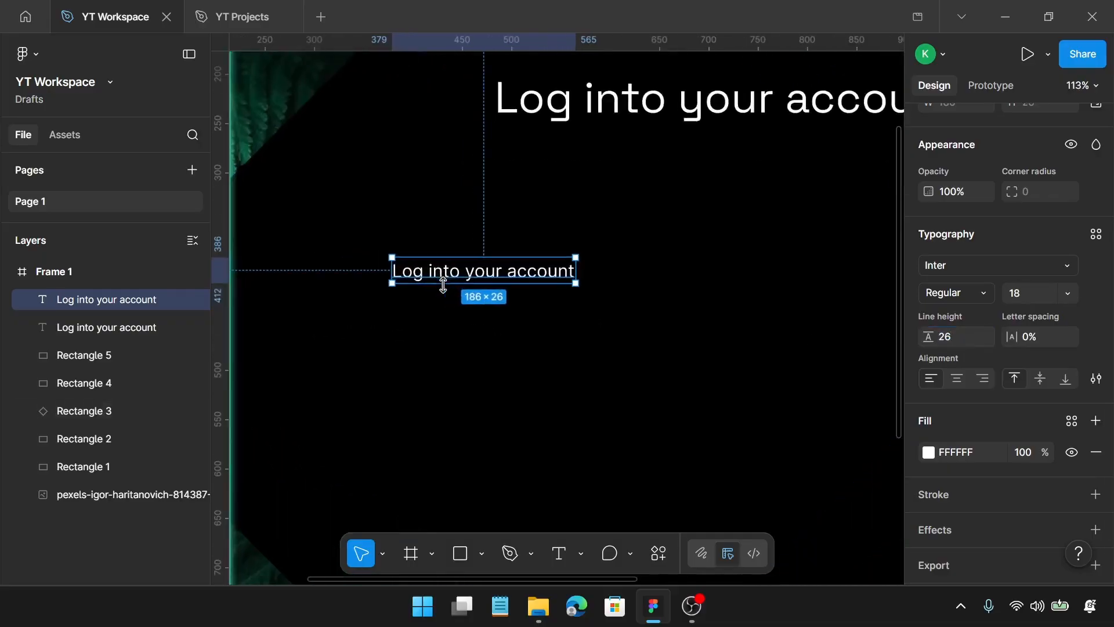
left_click_drag(447, 272, 447, 246)
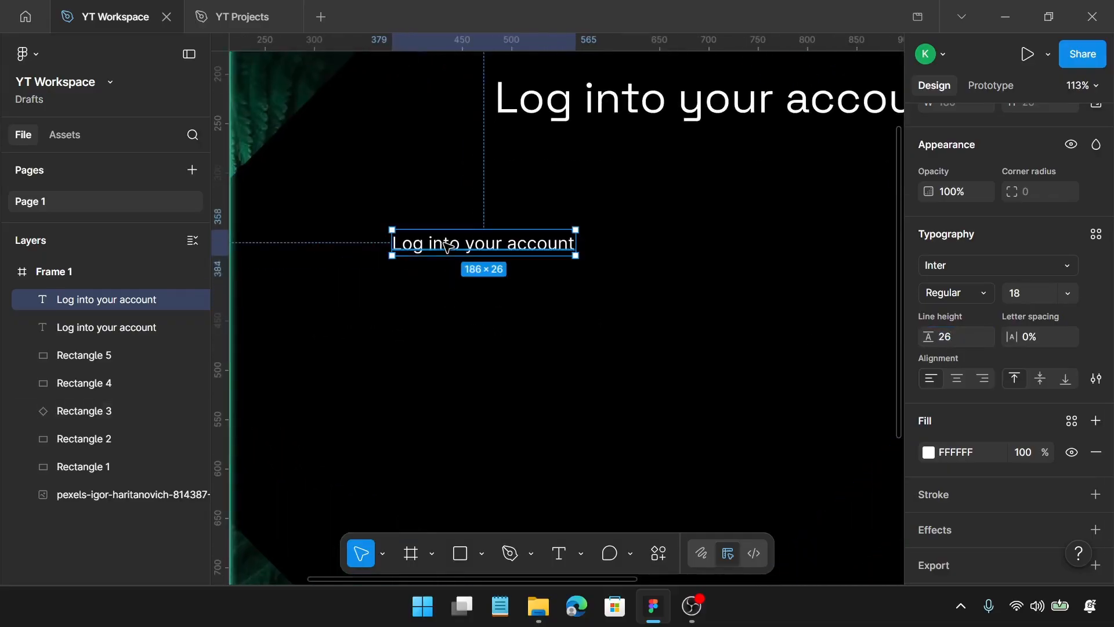
double_click(446, 244)
type("Em")
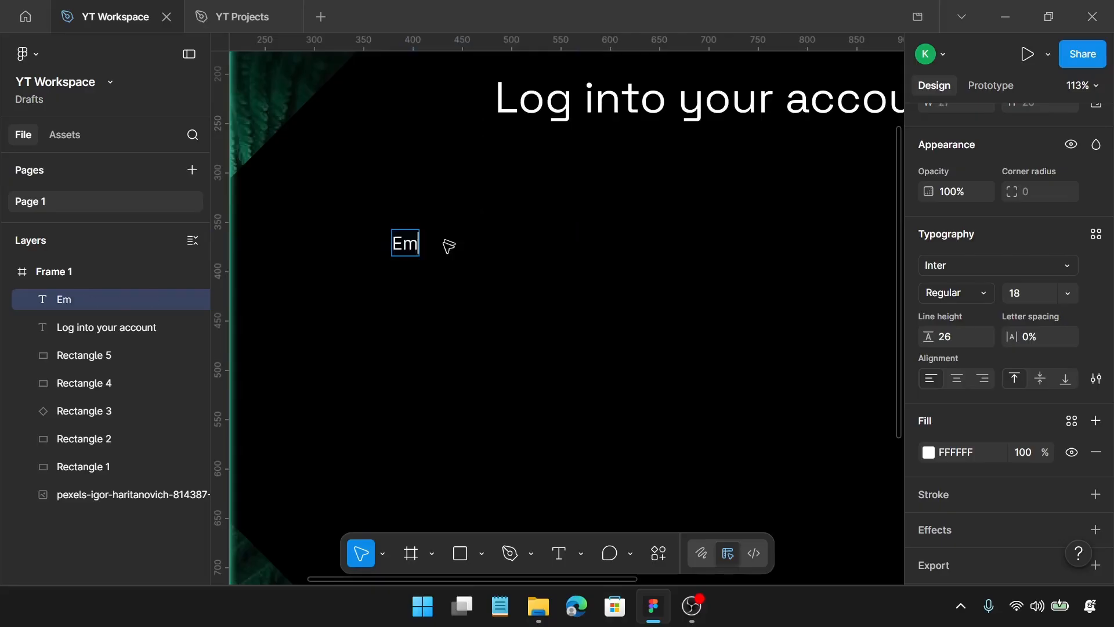
type("ail add")
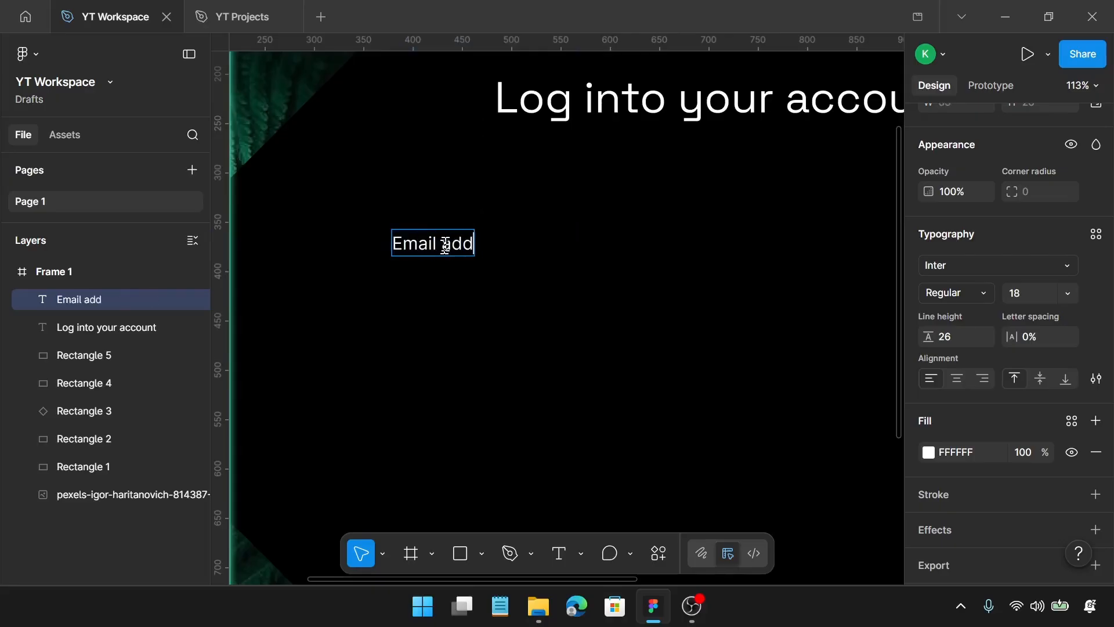
type("ress")
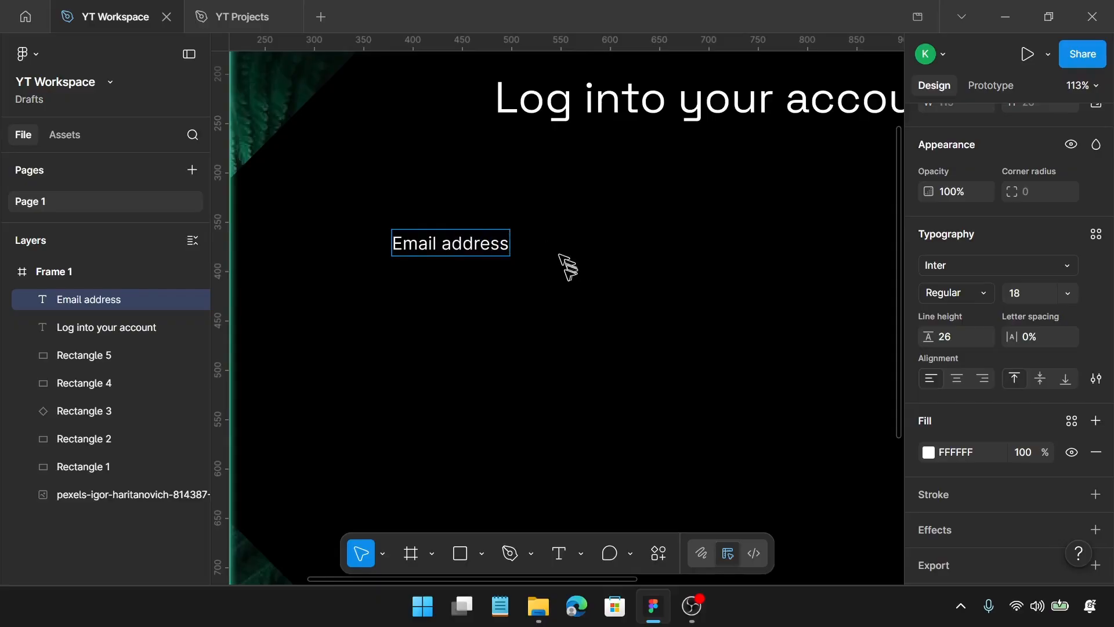
key("Escape")
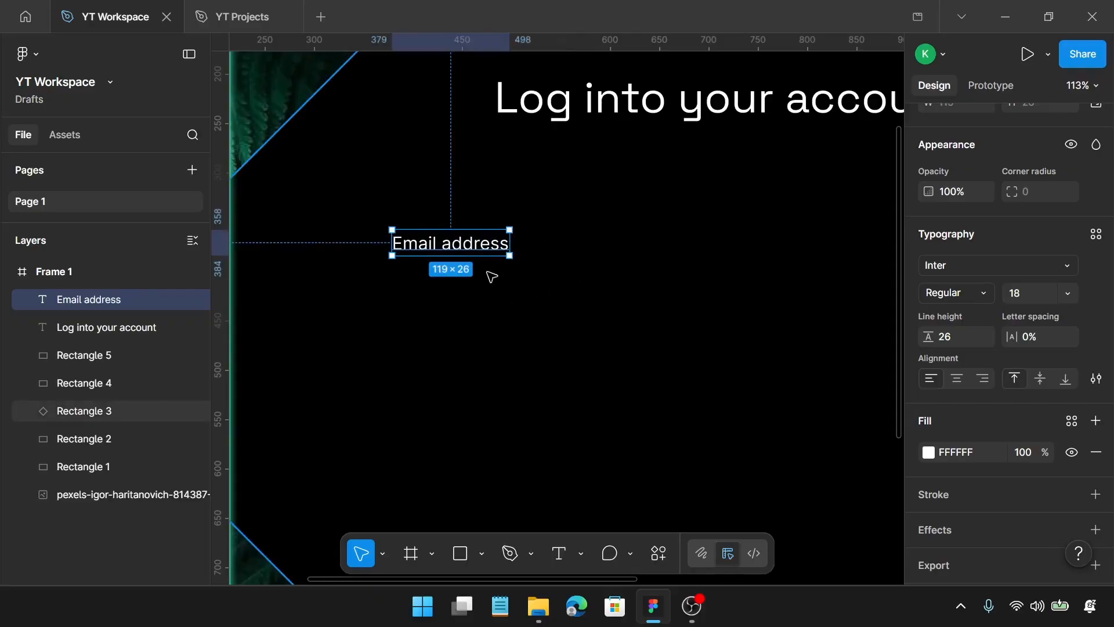
Draw a rectangle below the "Email address" label, left-aligned with it, and set its size to 600 × 45
key("r")
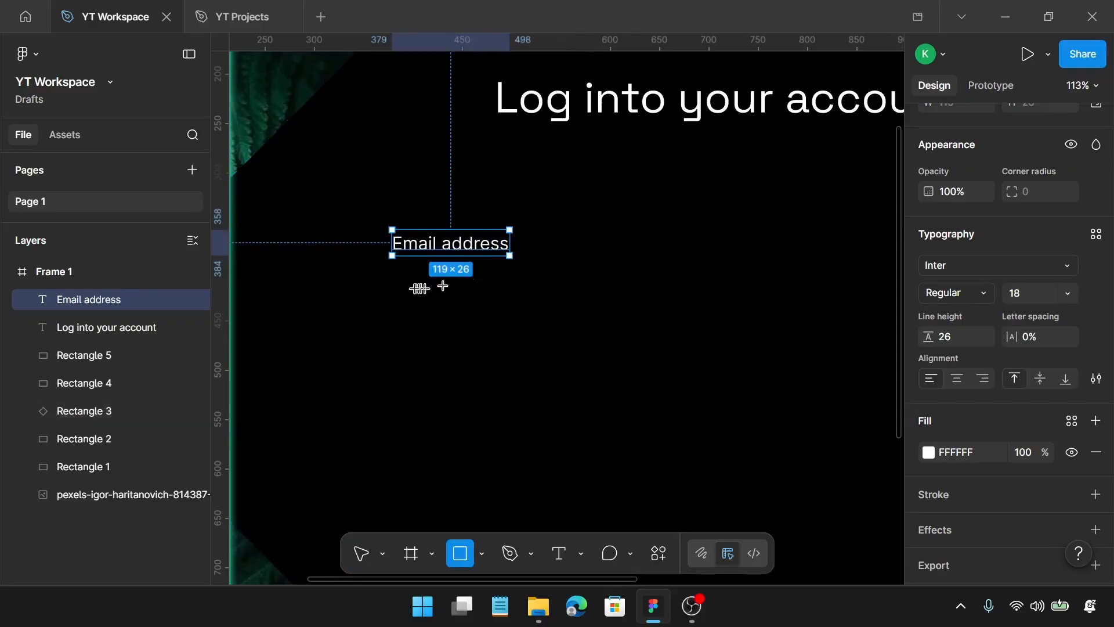
left_click_drag(393, 287, 576, 328)
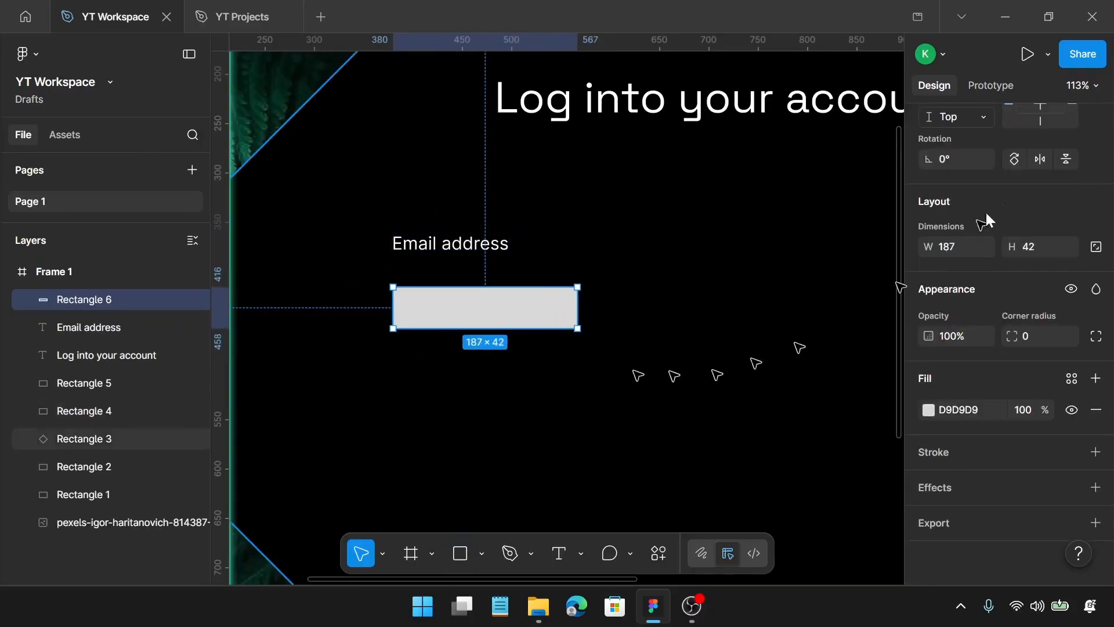
left_click(955, 249)
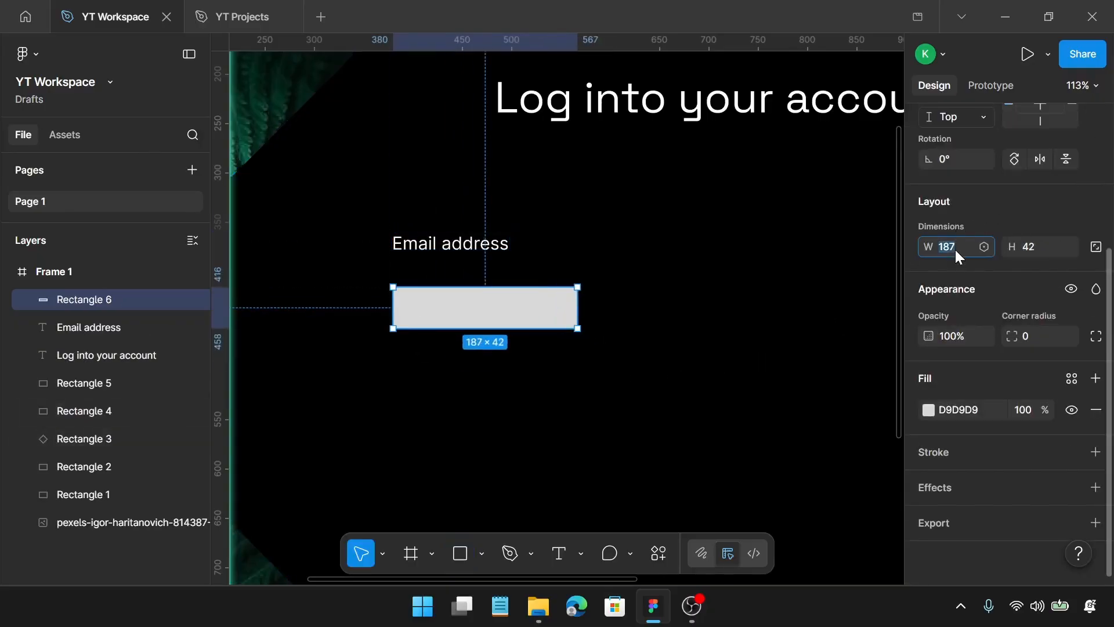
type("600")
key("Return")
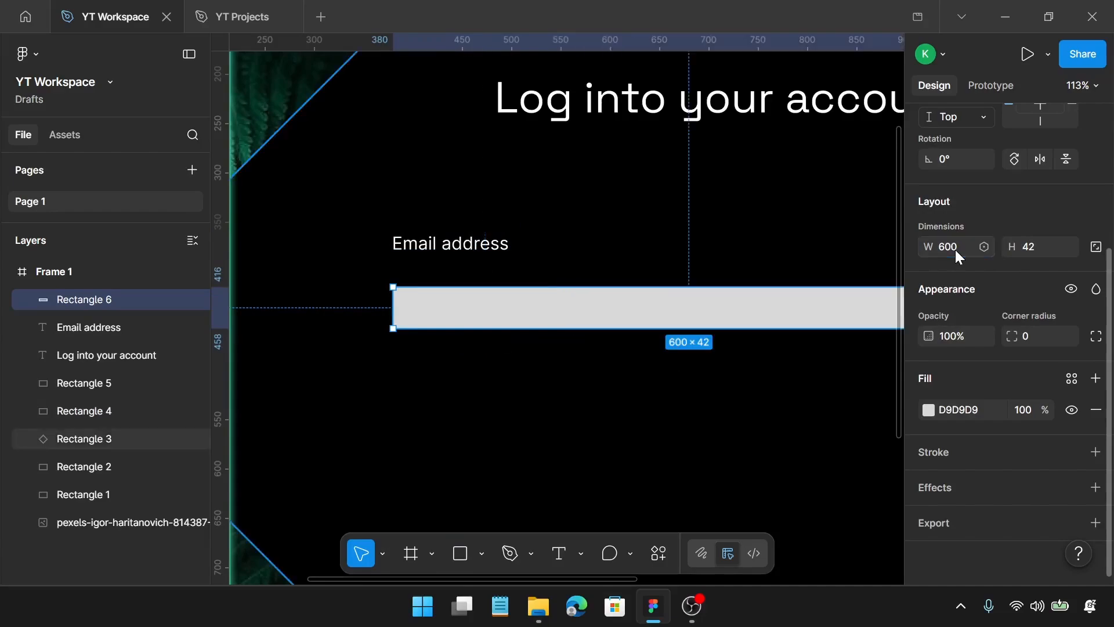
left_click(1046, 253)
type("5")
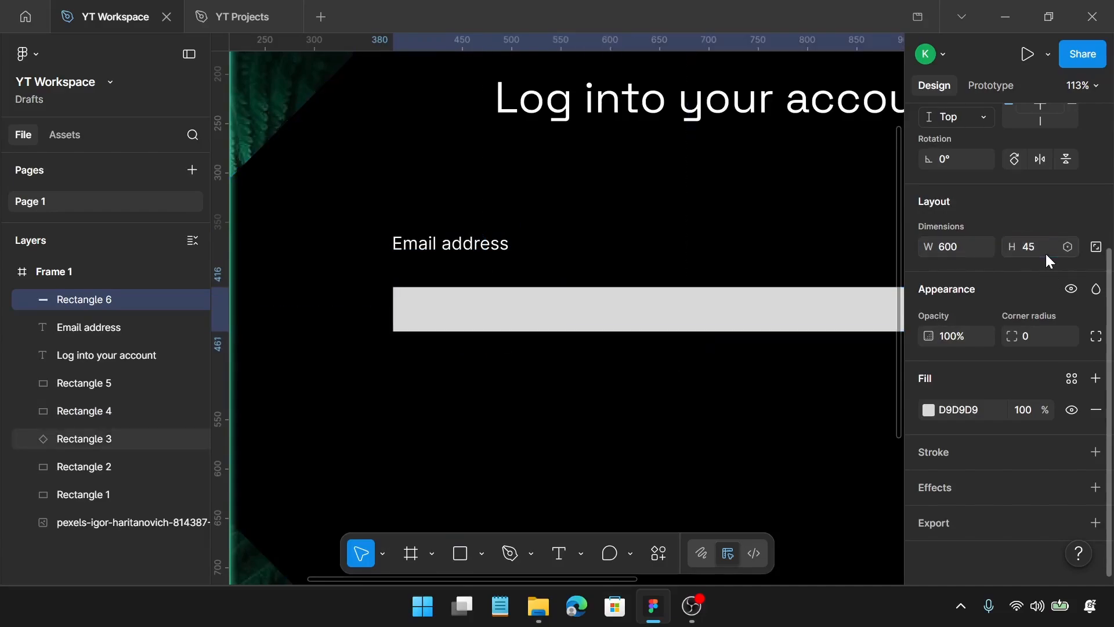
key("Return")
Add a stroke to the 600 × 45 rectangle and remove its fill
left_click(1096, 452)
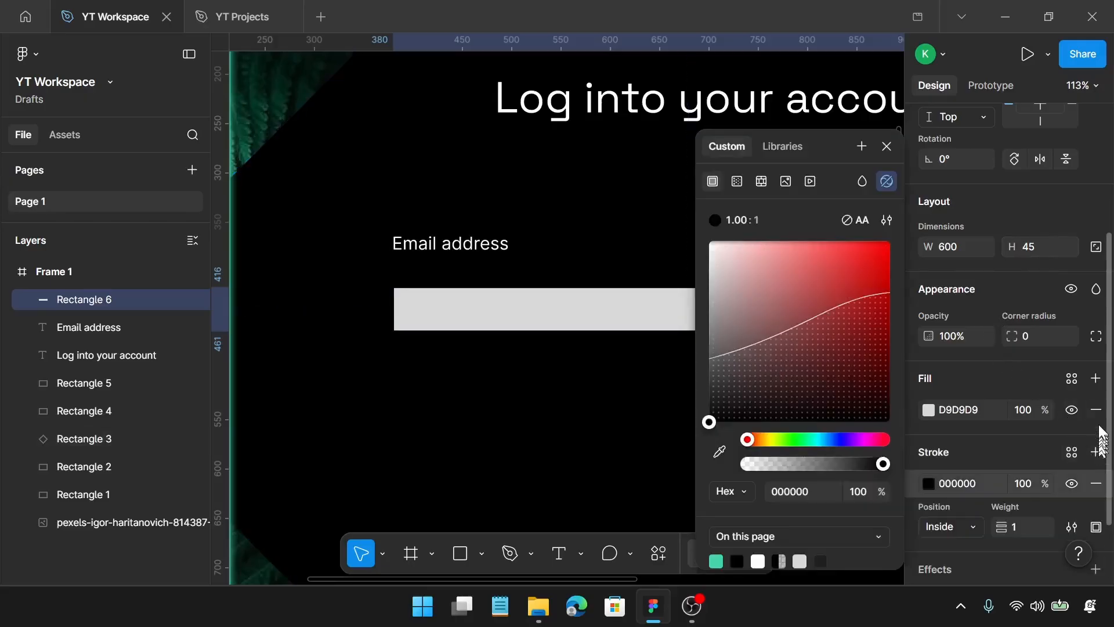
left_click(1096, 409)
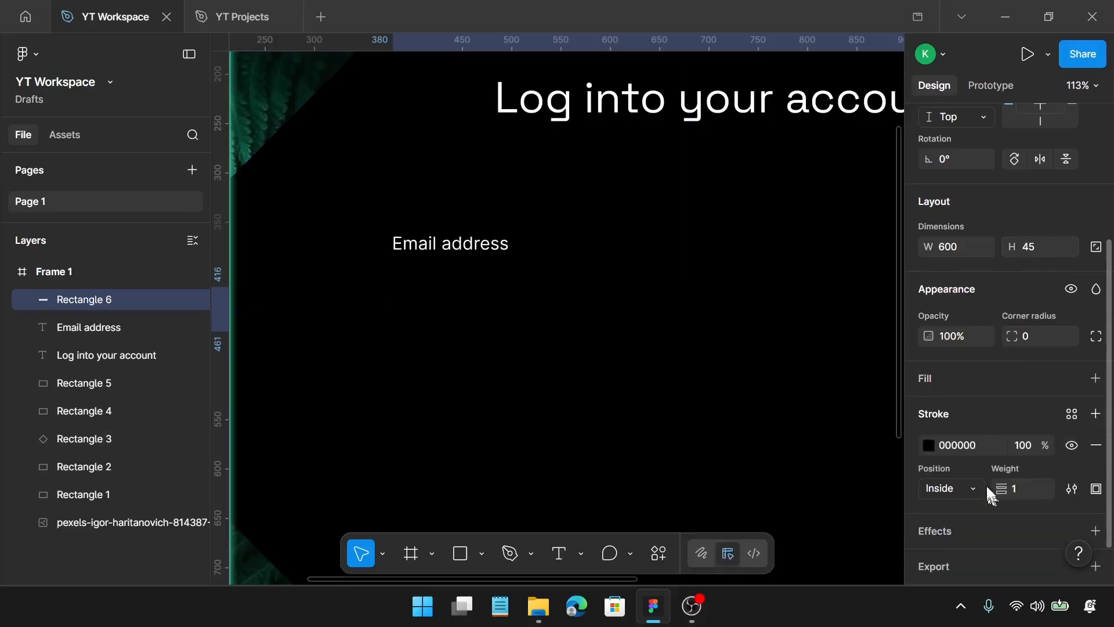
Set the 600 × 45 rectangle's stroke colour to 43D5A7 and its weight to 2
left_click(964, 446)
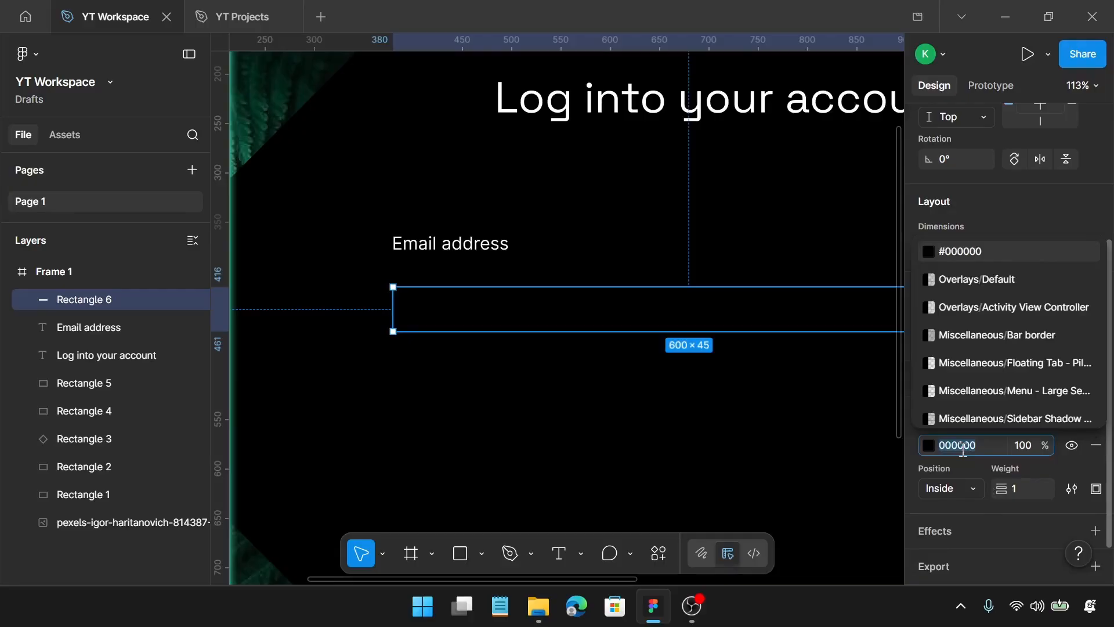
type("43")
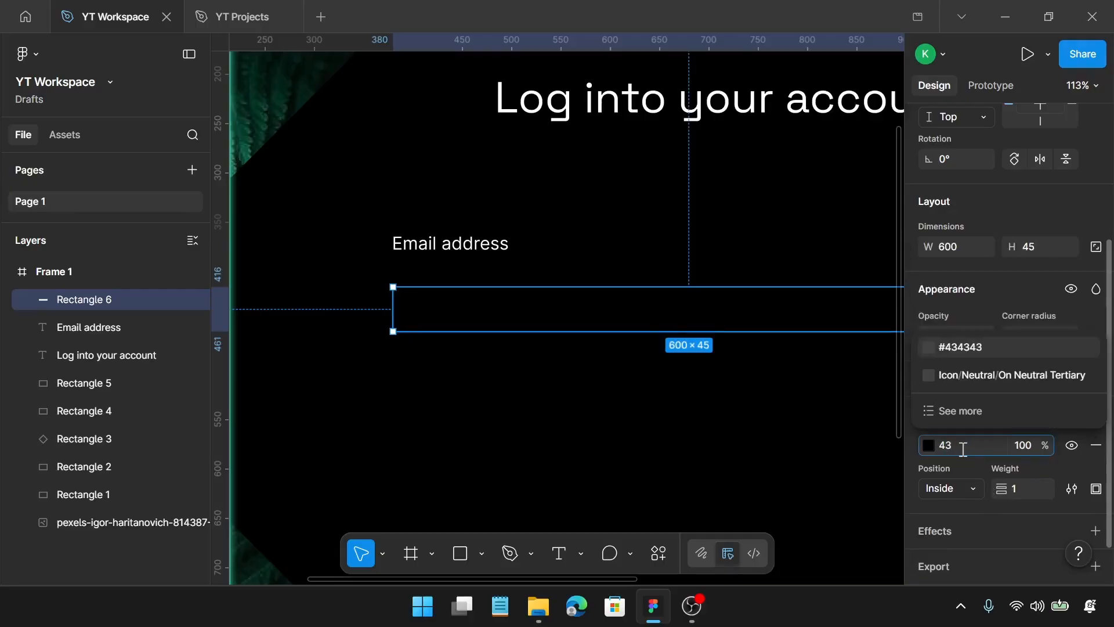
type("d5")
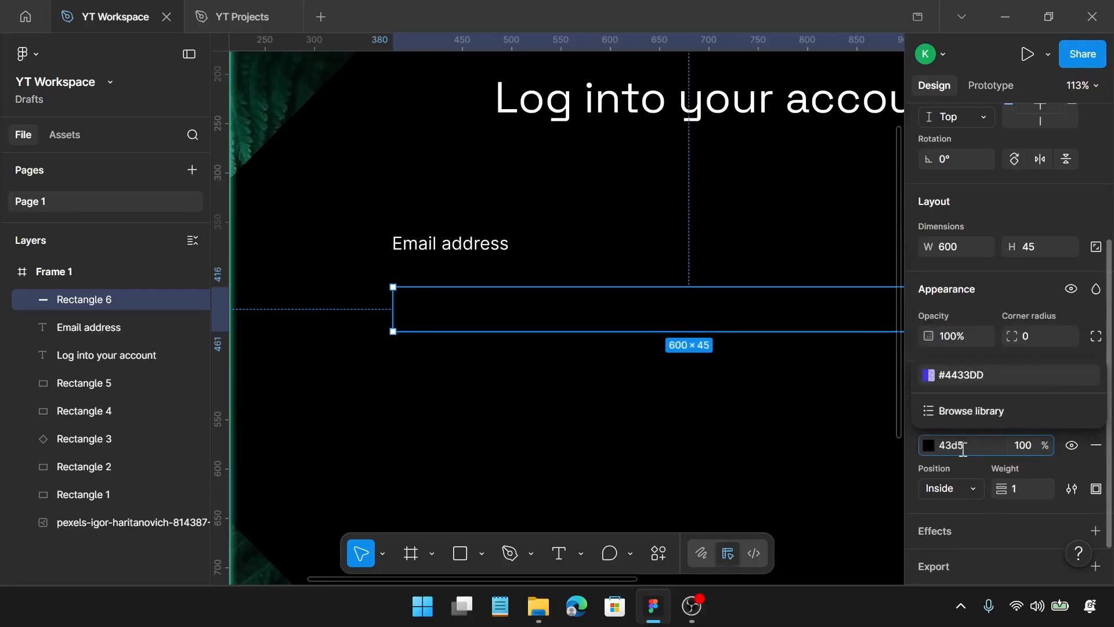
type("a7")
key("Return")
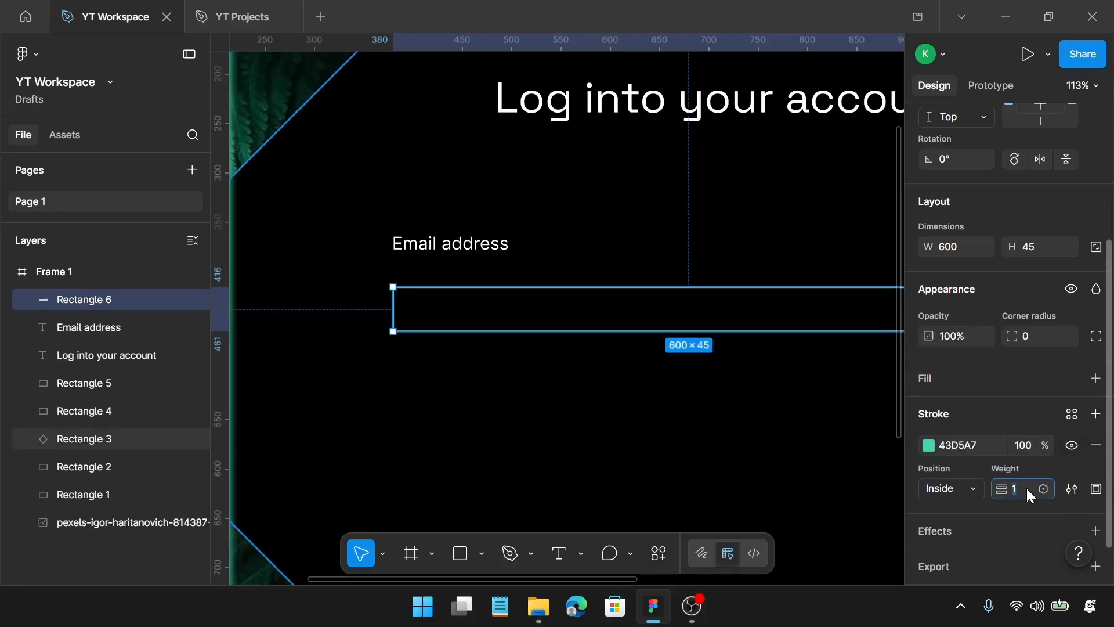
key("Return")
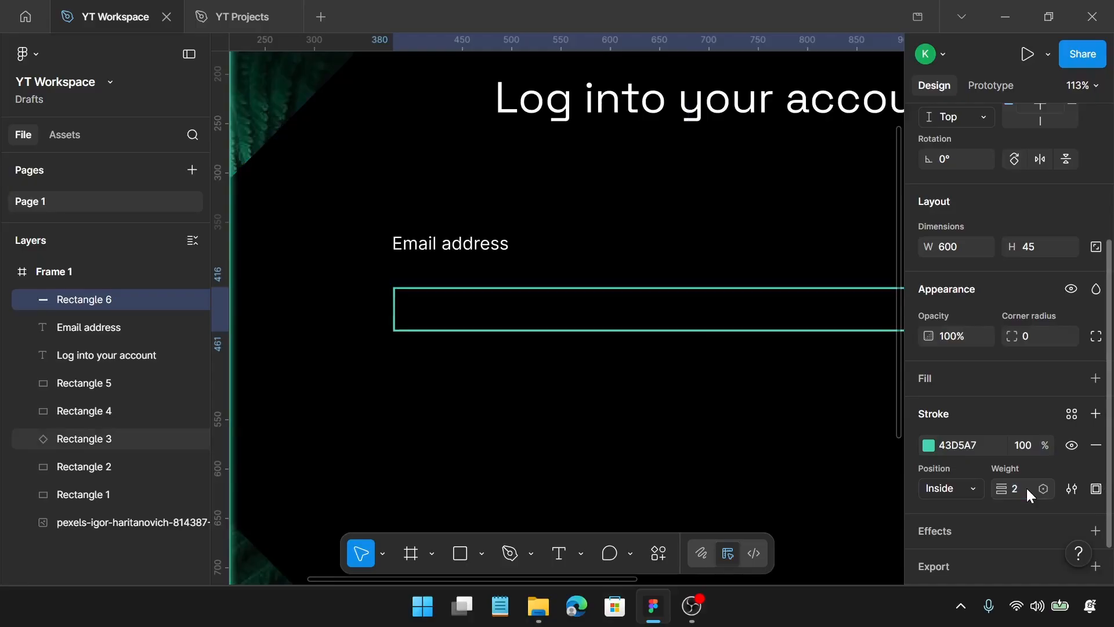
Move the outlined rectangle closer below "Email address", then wrap both in a vertical auto layout with a gap of 15
left_click_drag(512, 300, 505, 268)
left_click(497, 254, "shift")
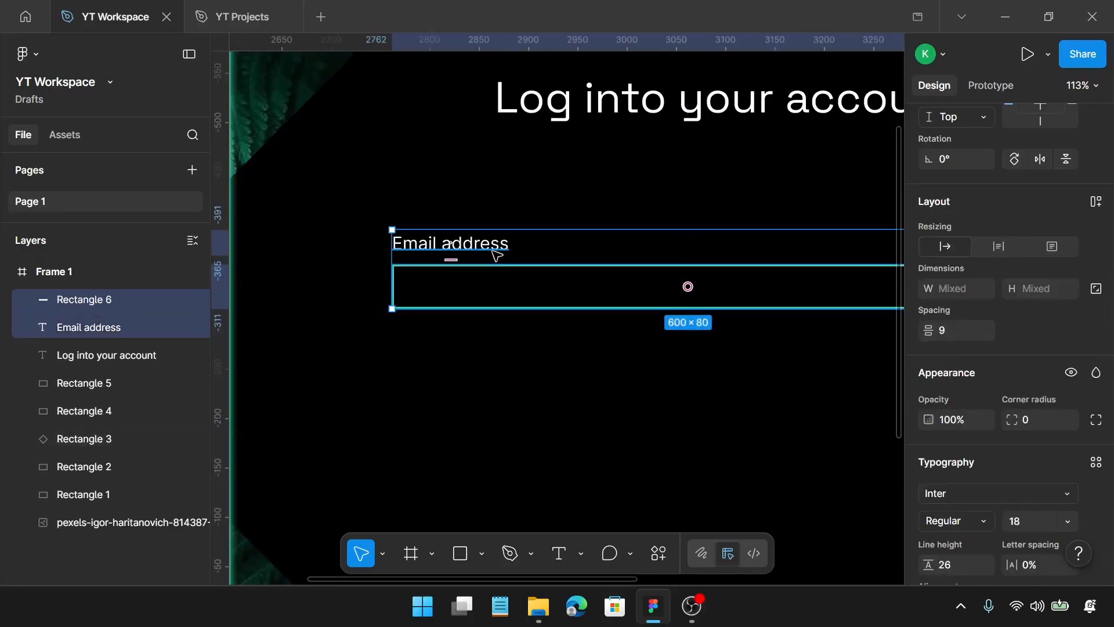
key("shift+a")
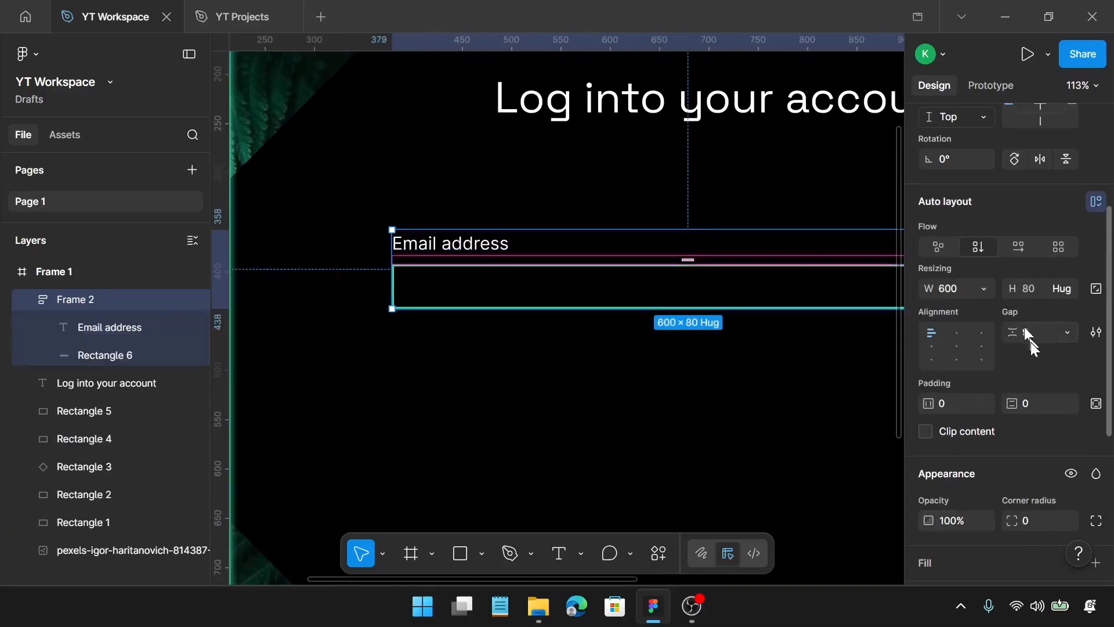
left_click(1036, 332)
type("15")
key("Return")
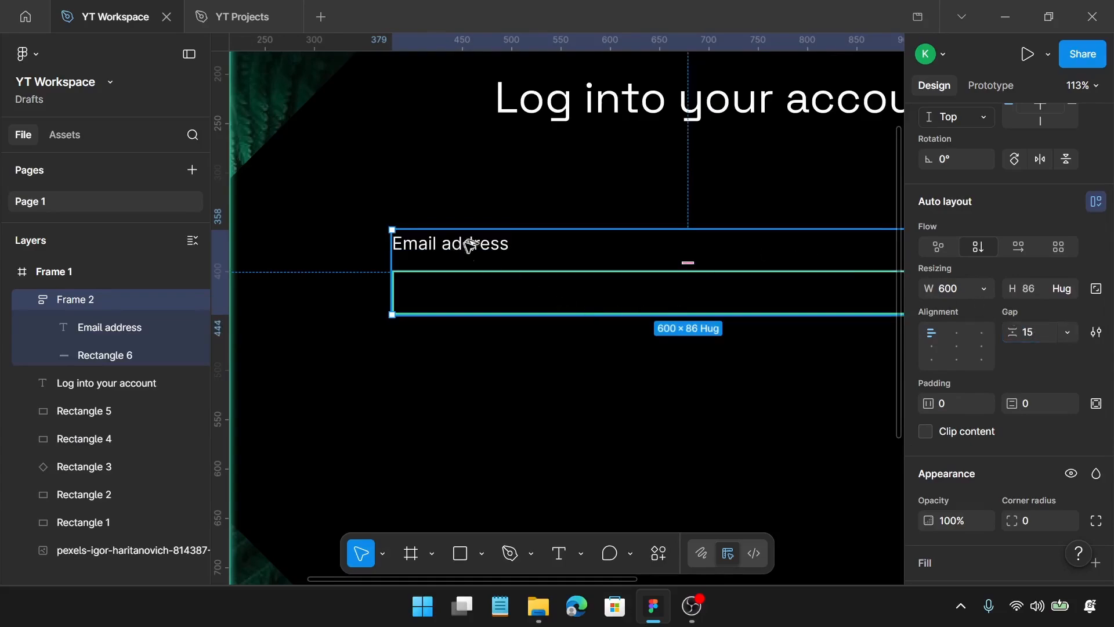
Duplicate the email field group directly below at about Y 491 and change the copy's label to "Password"
left_click_drag(465, 244, 458, 374)
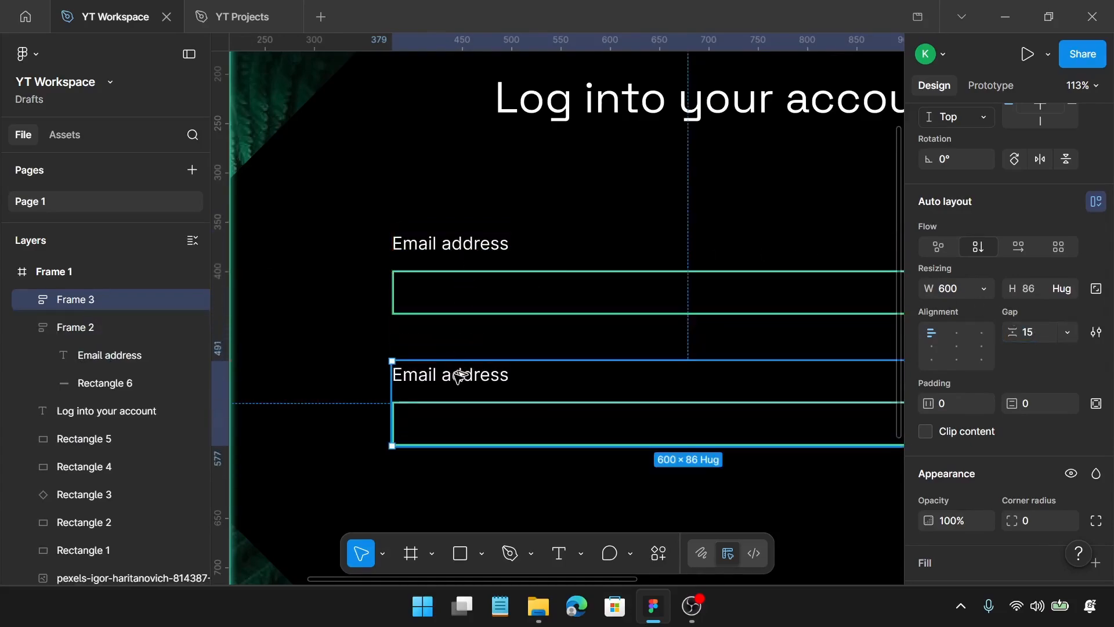
double_click(458, 377)
double_click(458, 376)
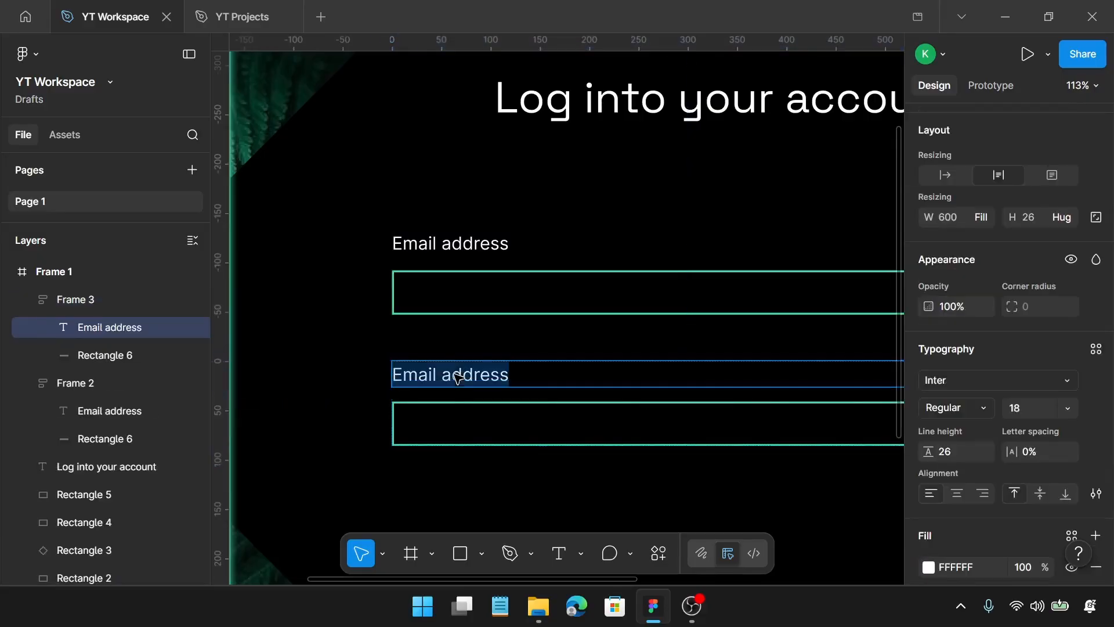
type("Pass")
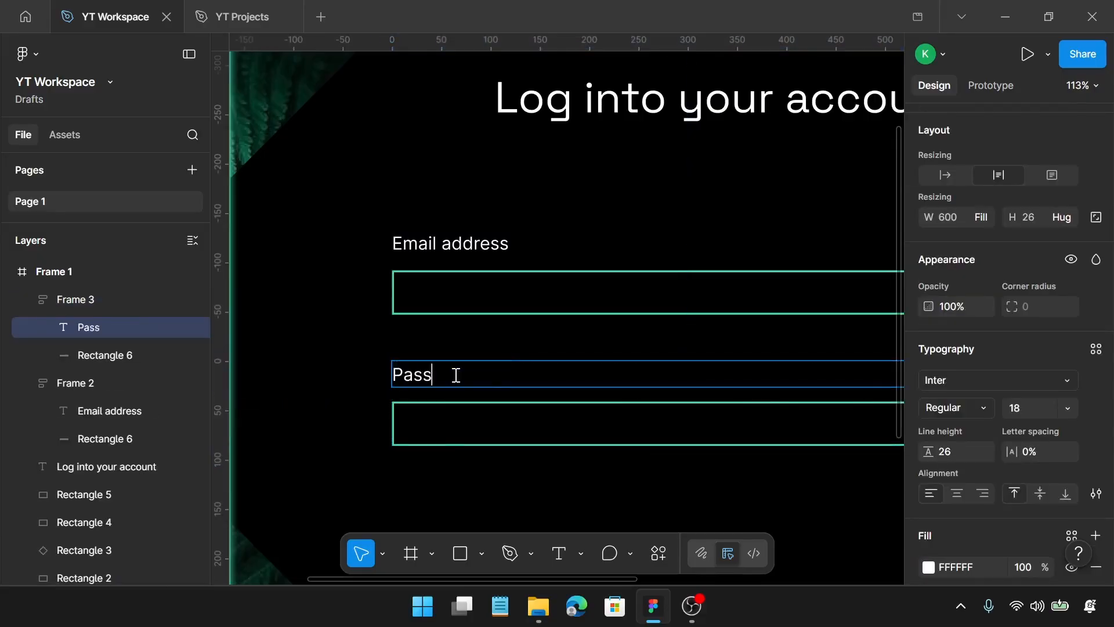
type("word")
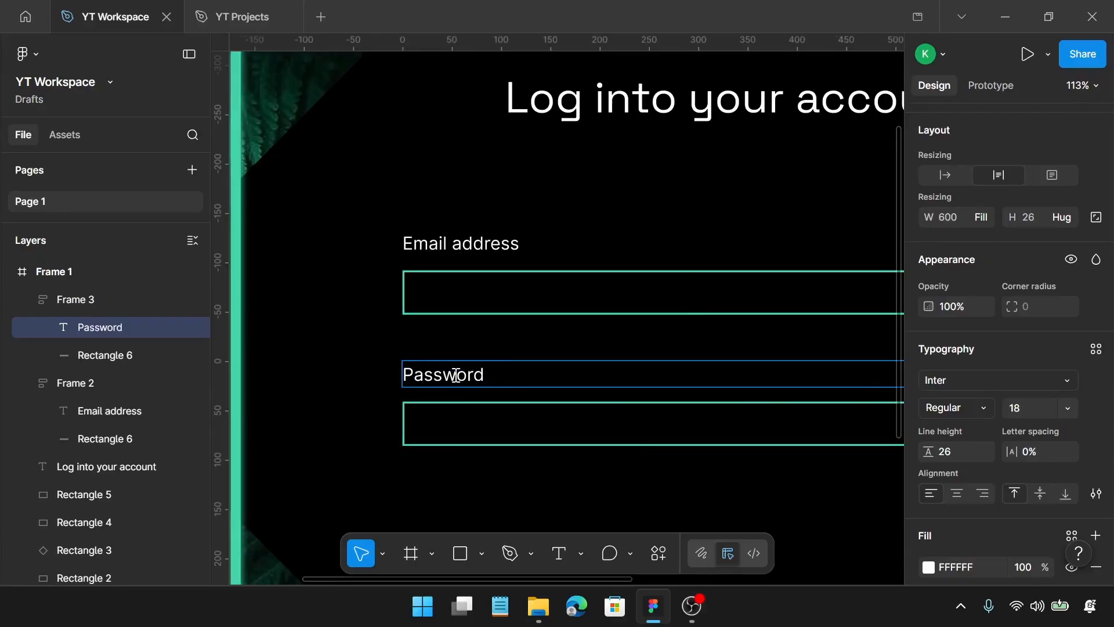
scroll(455, 377, "right", 5)
key("Escape")
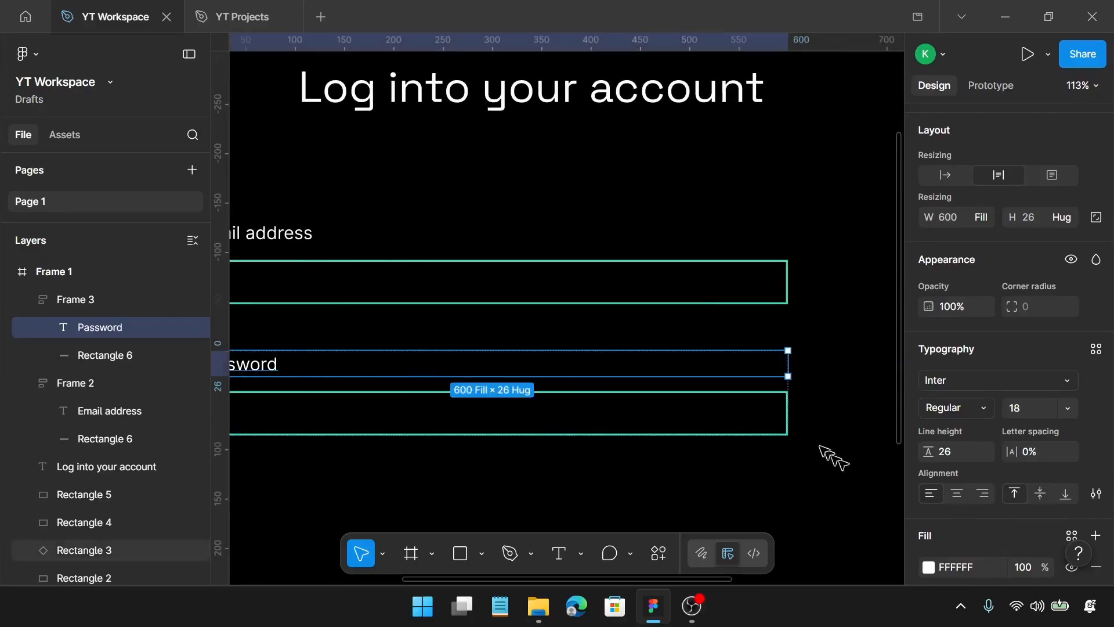
Ungroup the Password field's auto layout frame into a separate label and rectangle
left_click(804, 426)
left_click(769, 415)
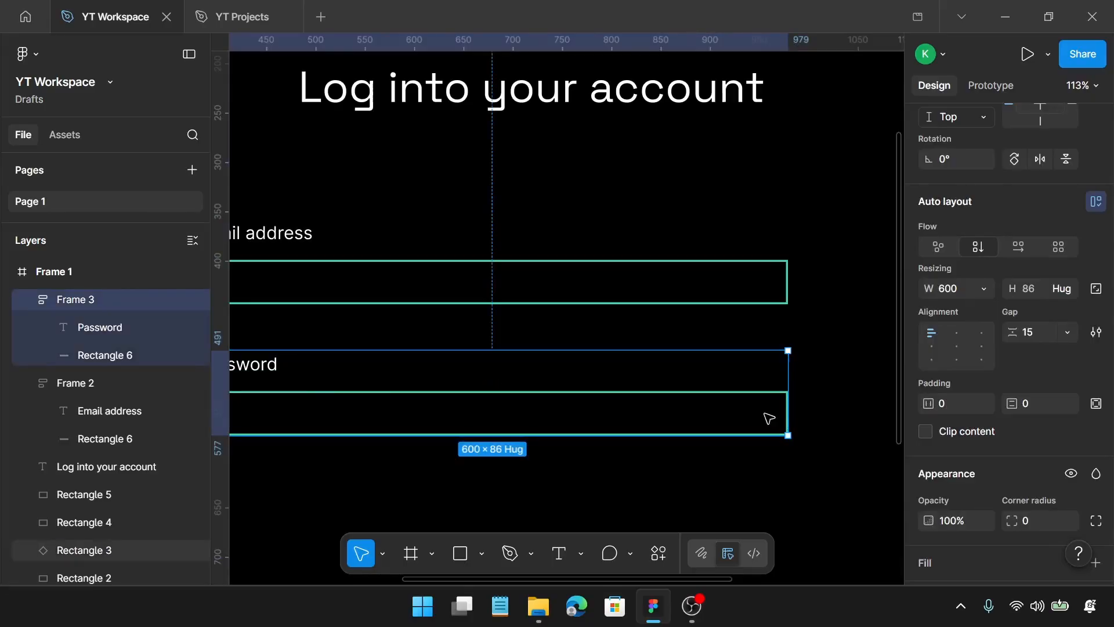
key("ctrl+shift+g")
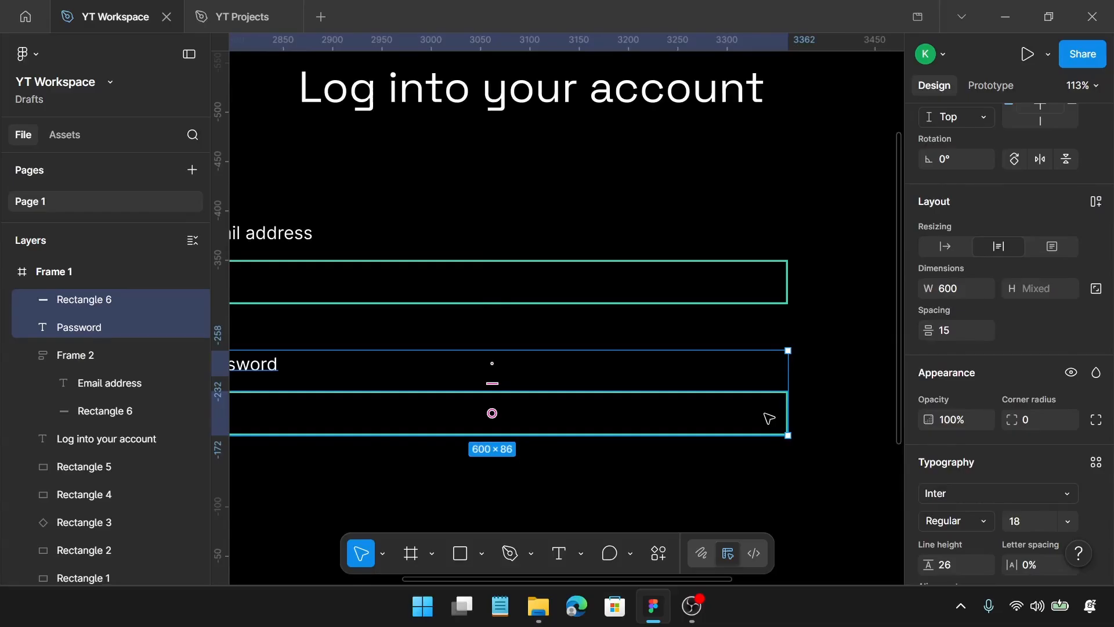
Run the Iconify plugin and search its icons for "eye off"
right_click(766, 414)
key("Escape")
left_click(765, 418)
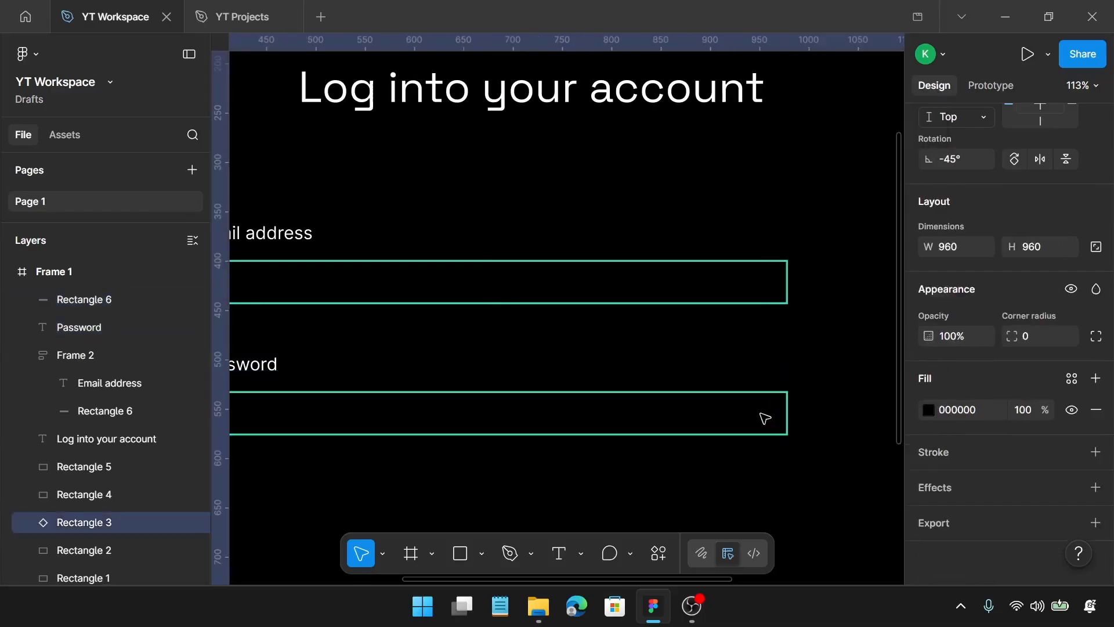
right_click(765, 418)
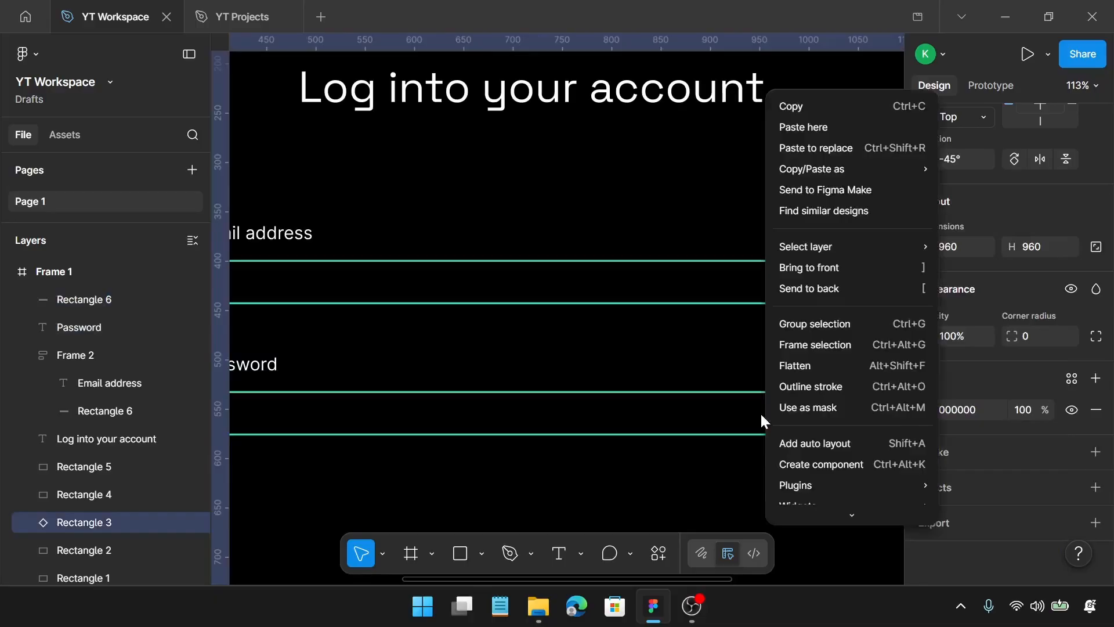
mouse_move(828, 488)
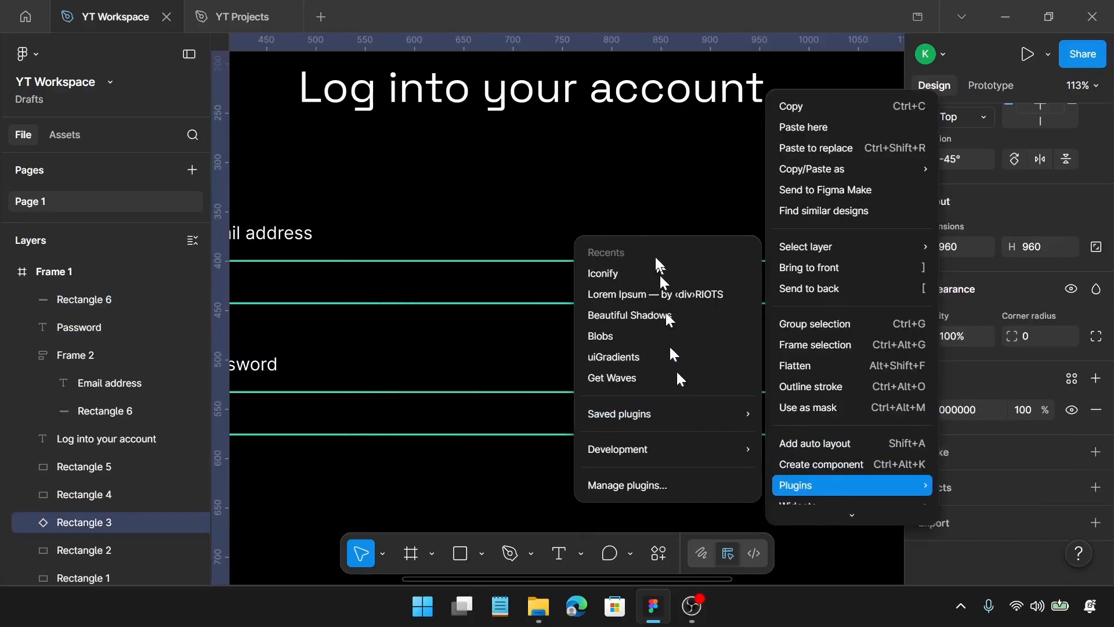
left_click(657, 268)
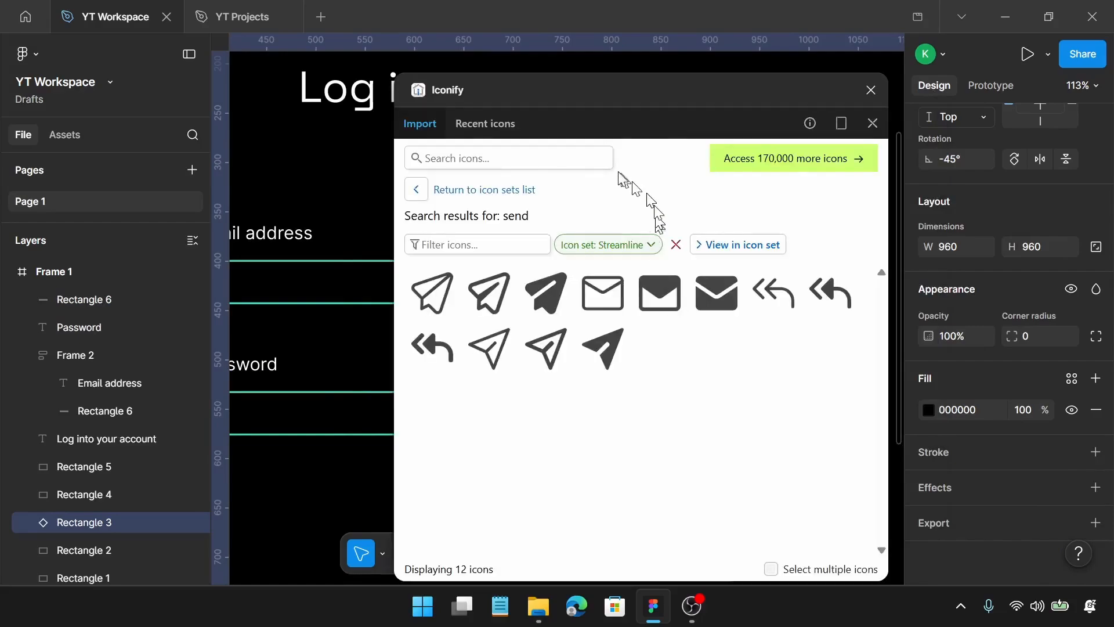
left_click(561, 158)
type("eyee")
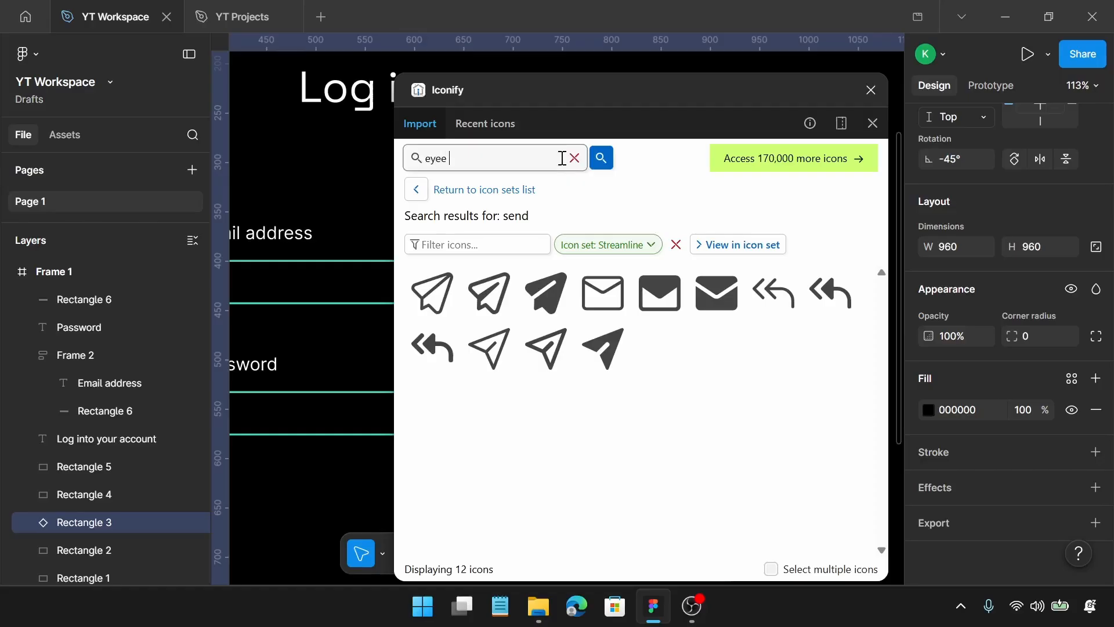
key("BackSpace")
type("off")
key("Return")
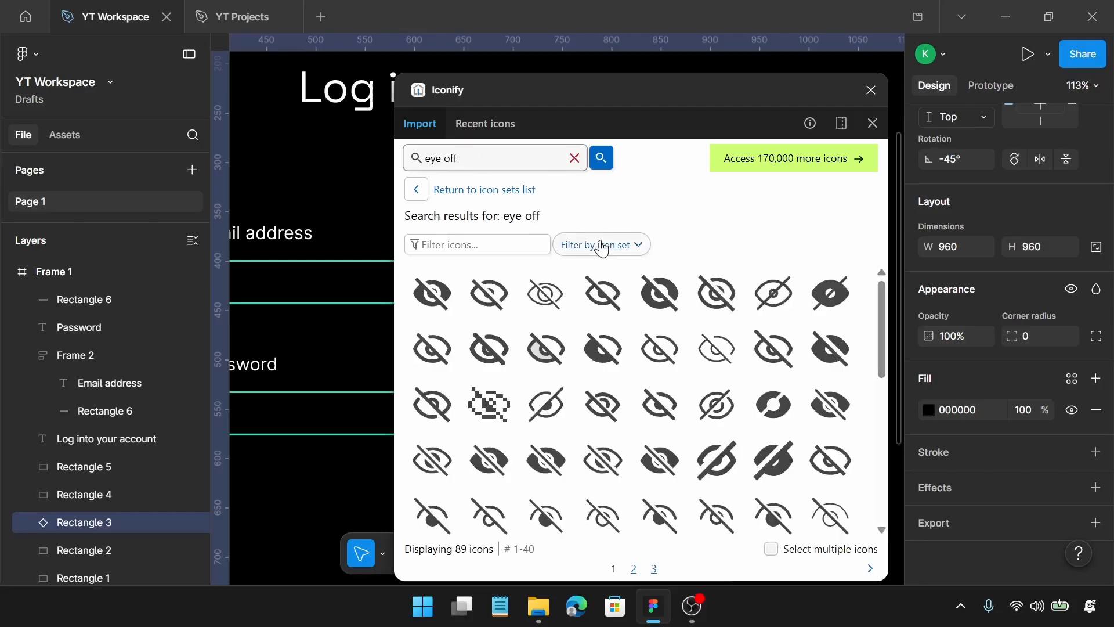
Filter the "eye off" icon results to the IonIcons set
left_click(602, 247)
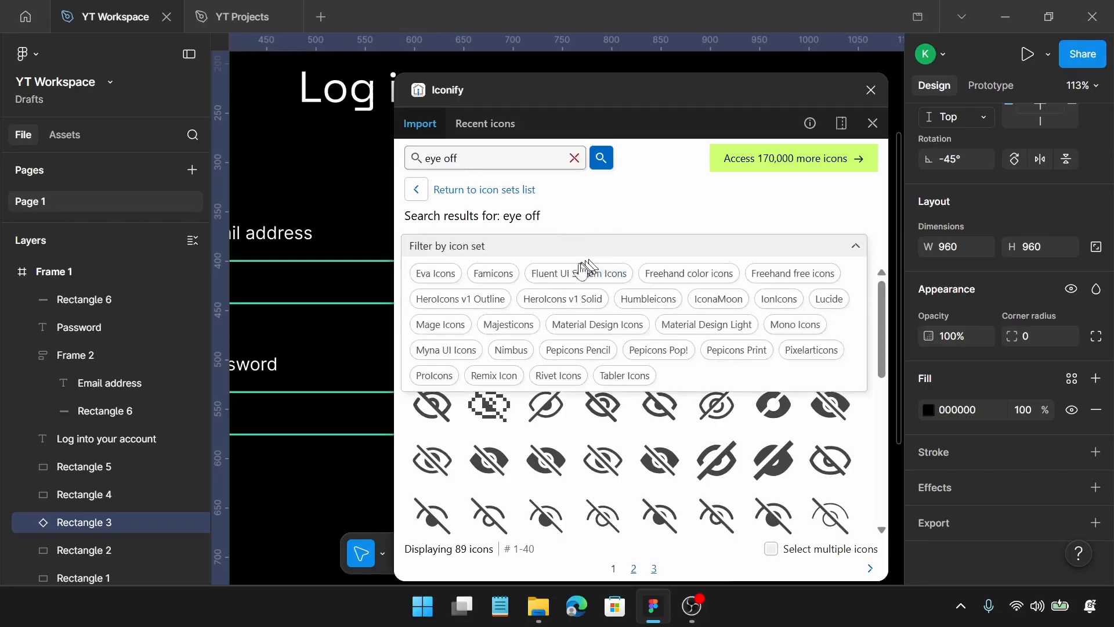
left_click(787, 308)
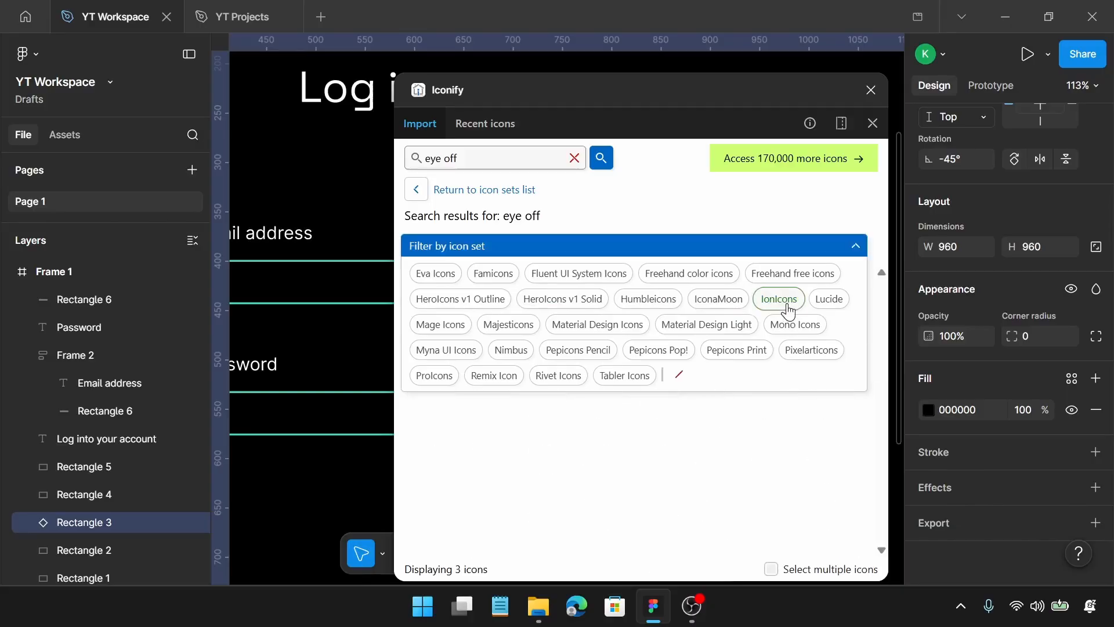
left_click(851, 249)
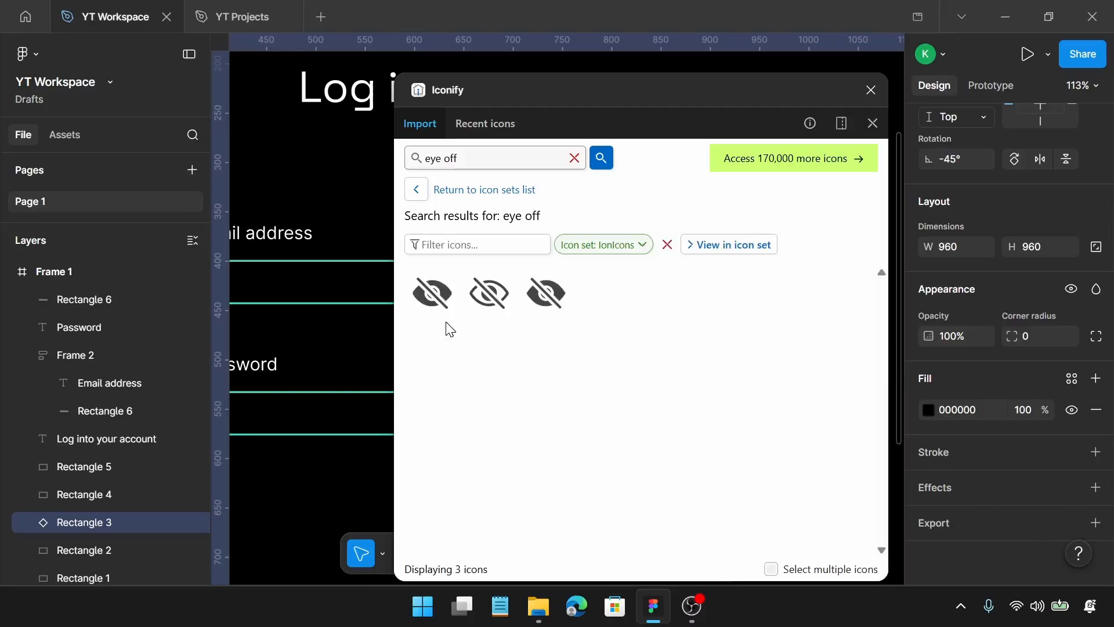
Place the sharp eye-off icon at 16 × 16 inside the right end of the Password field and close the plugin
scroll(392, 320, "right", 1)
scroll(391, 319, "right", 7)
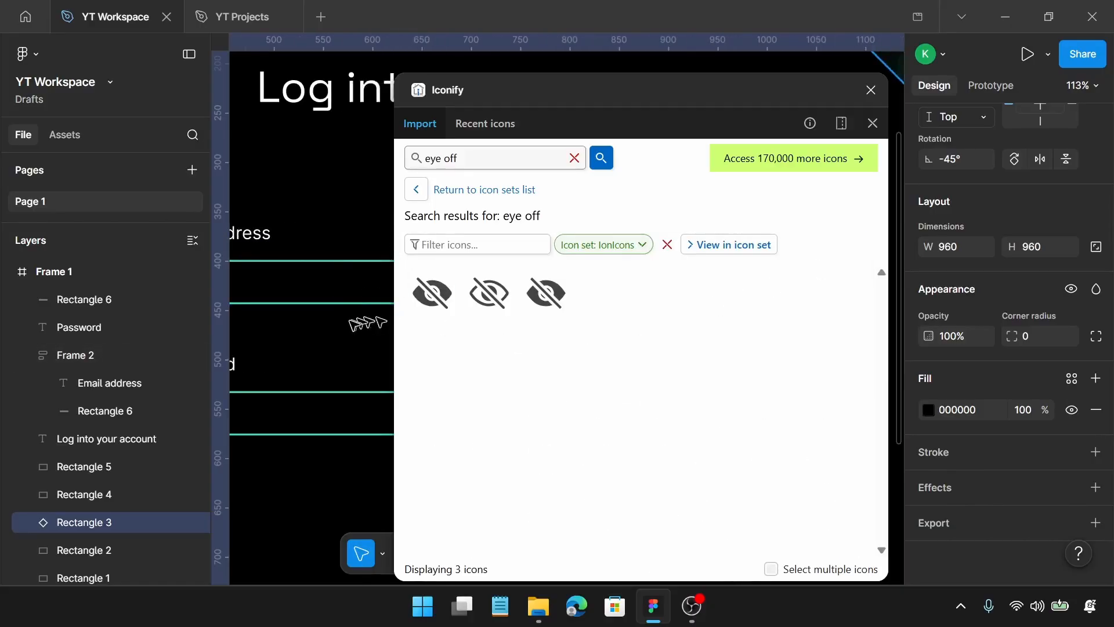
scroll(351, 326, "down", 1)
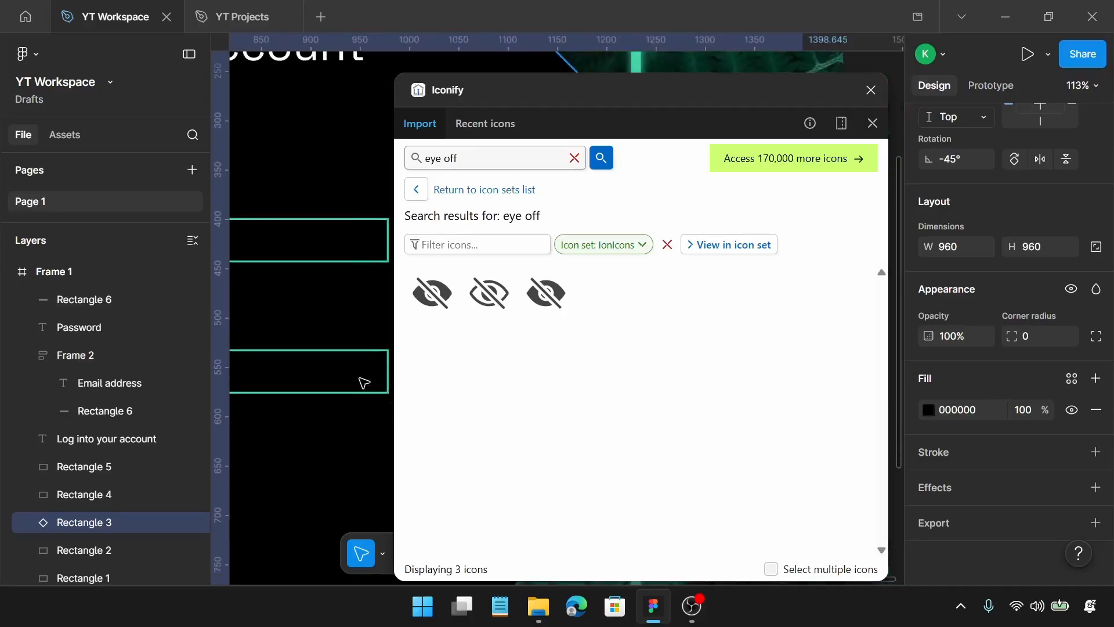
scroll(364, 383, "up", 5)
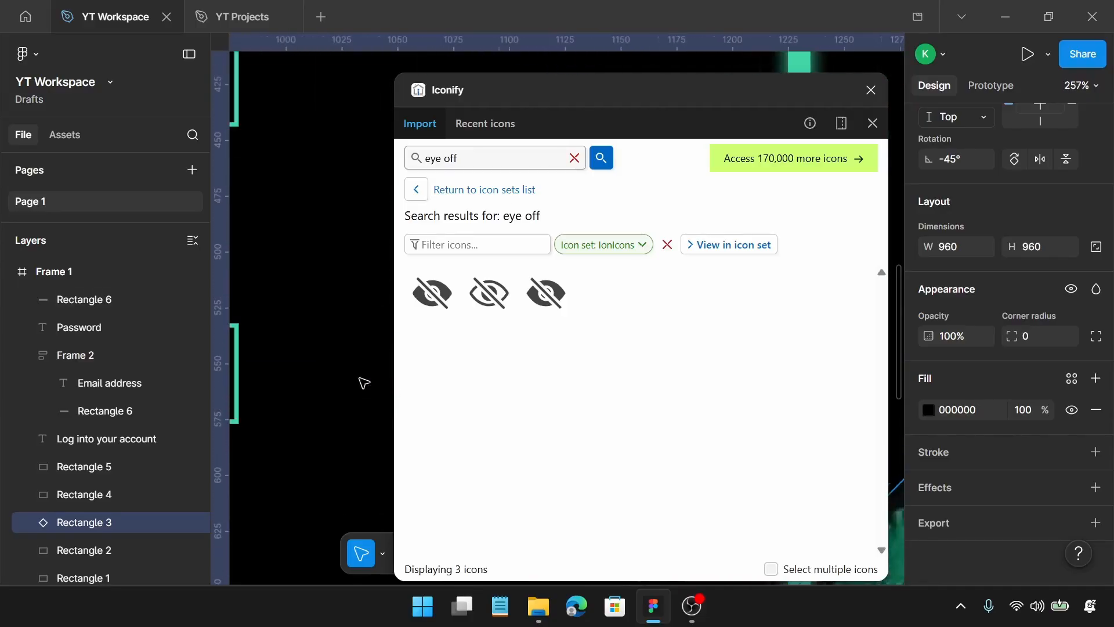
scroll(364, 382, "left", 1)
scroll(360, 383, "left", 2)
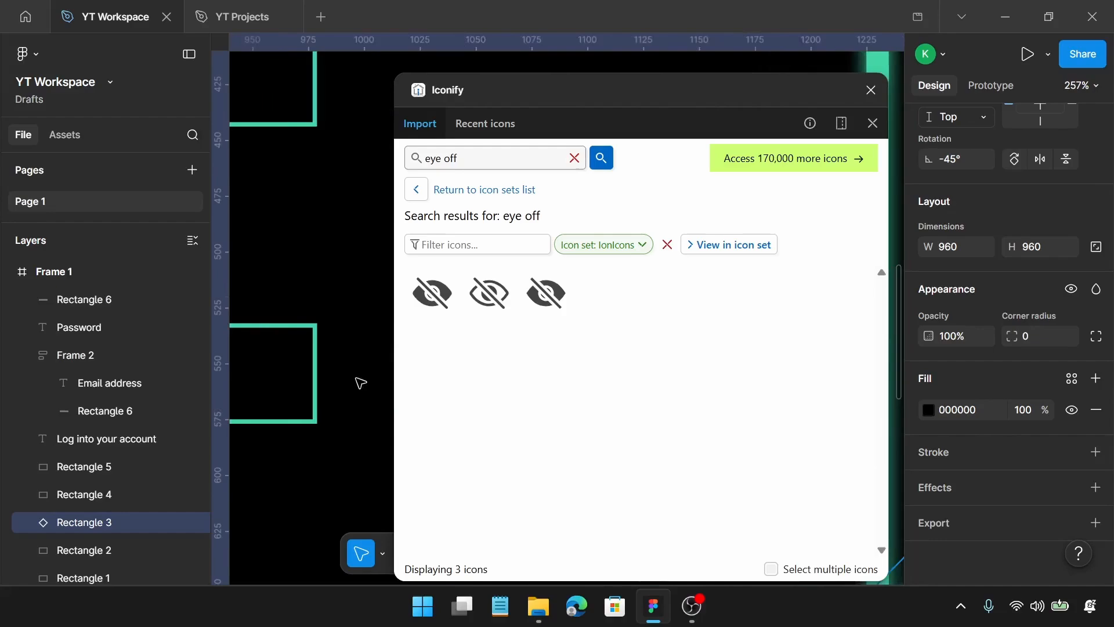
left_click(546, 303)
left_click_drag(545, 287, 279, 372)
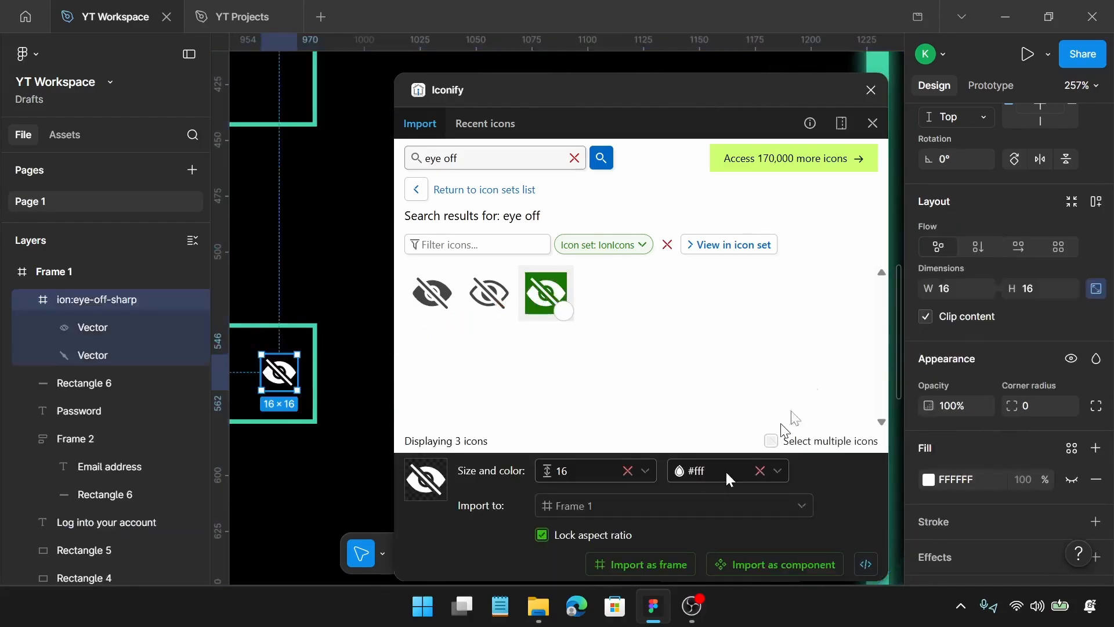
left_click(870, 90)
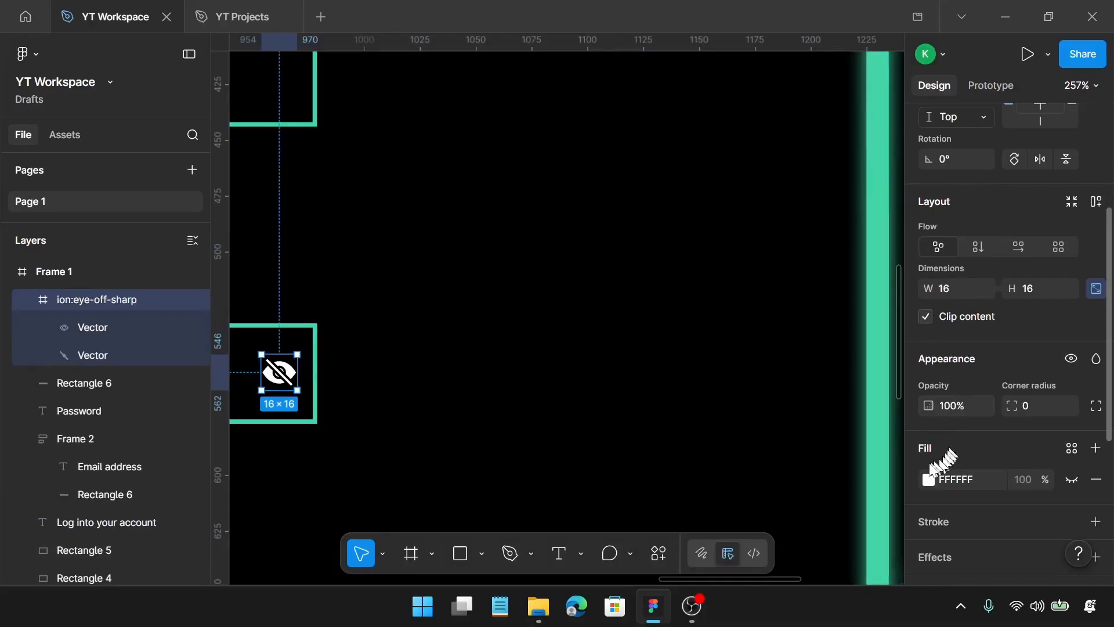
Recolour the eye-off icon to 43D5A7 by sampling the green outline of the email field
scroll(944, 454, "down", 5)
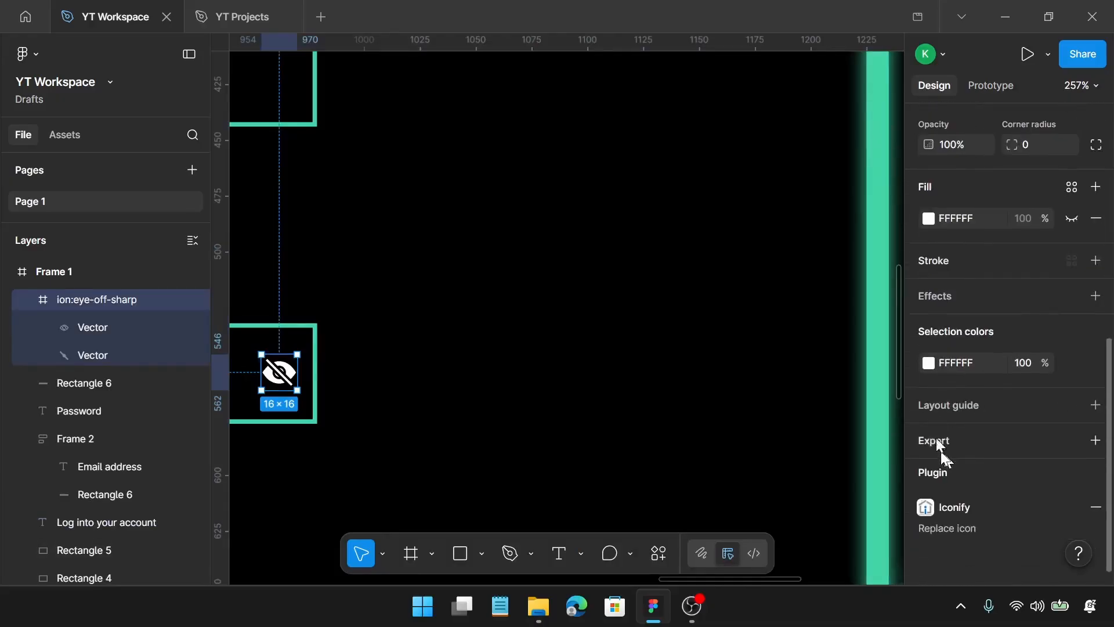
left_click(928, 362)
left_click(720, 452)
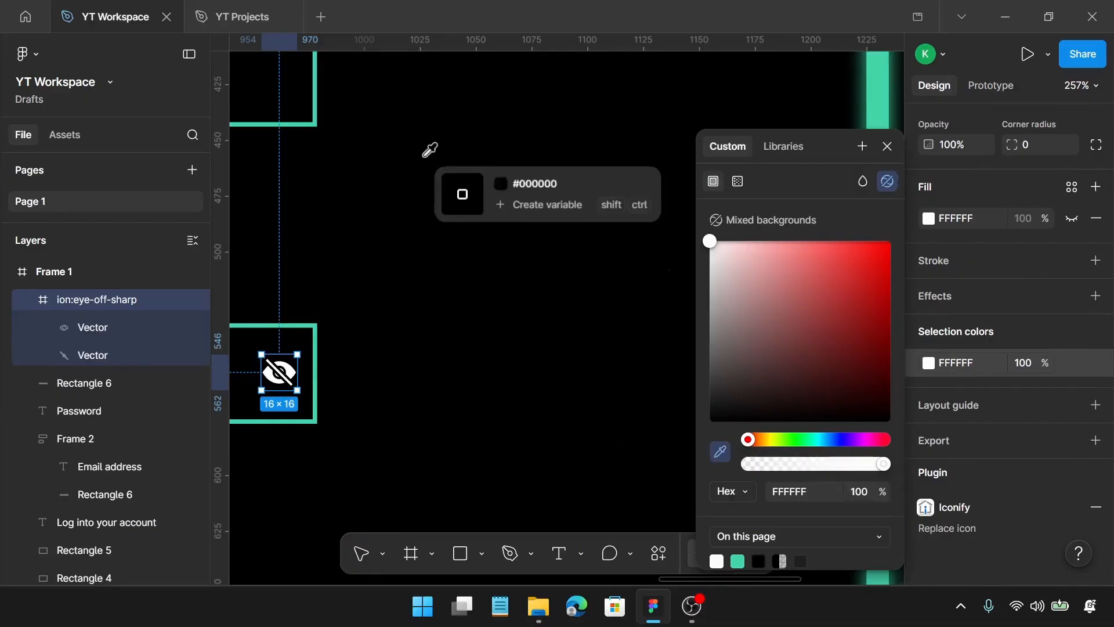
left_click(320, 77)
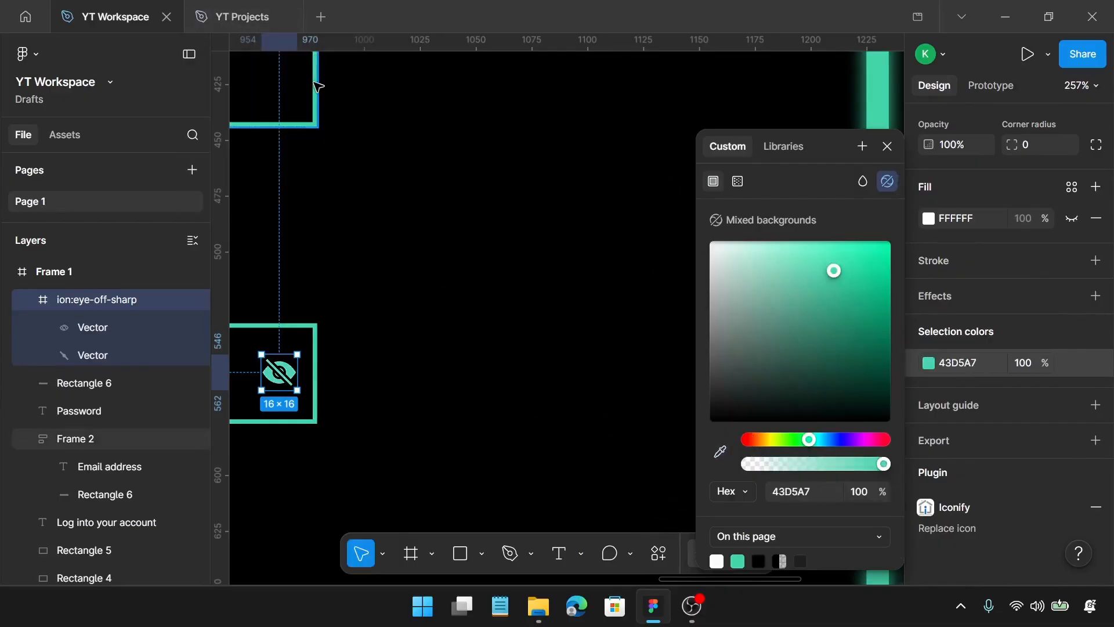
left_click(888, 146)
Move the eye-off icon slightly left within the Password field, to about X 950, keeping its height
scroll(444, 360, "left", 4)
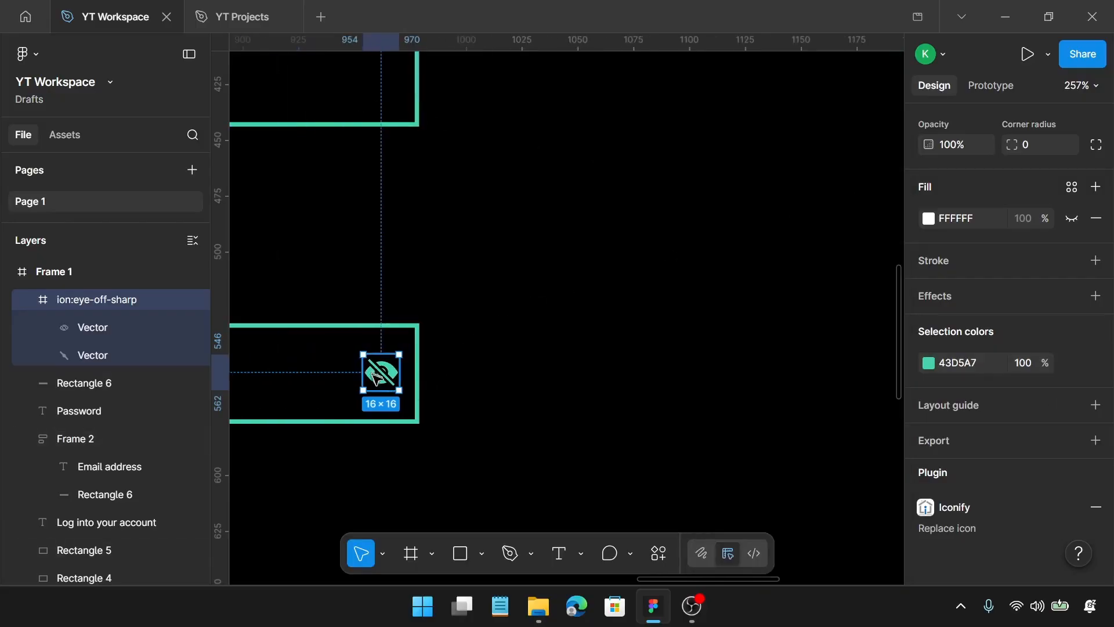
left_click_drag(511, 370, 504, 369)
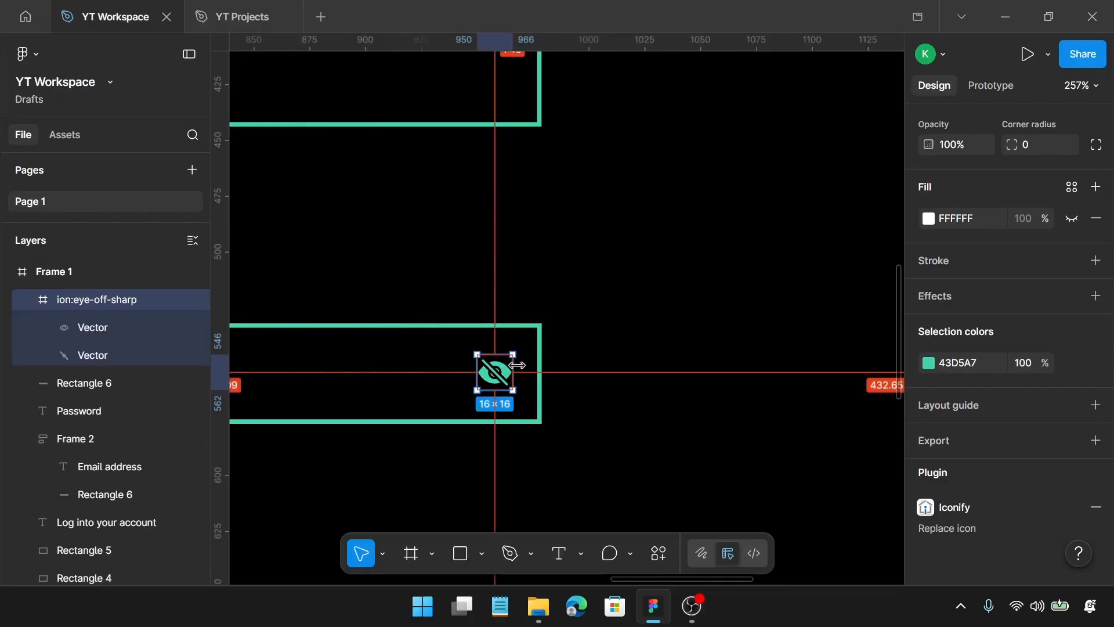
left_click(536, 374)
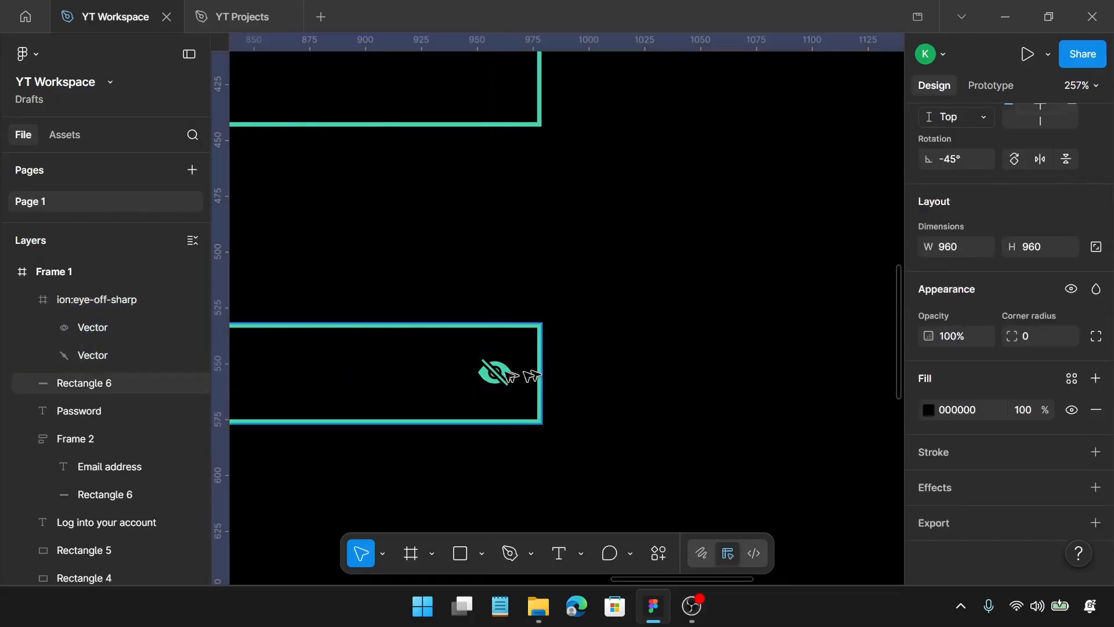
left_click(536, 374)
key("alt")
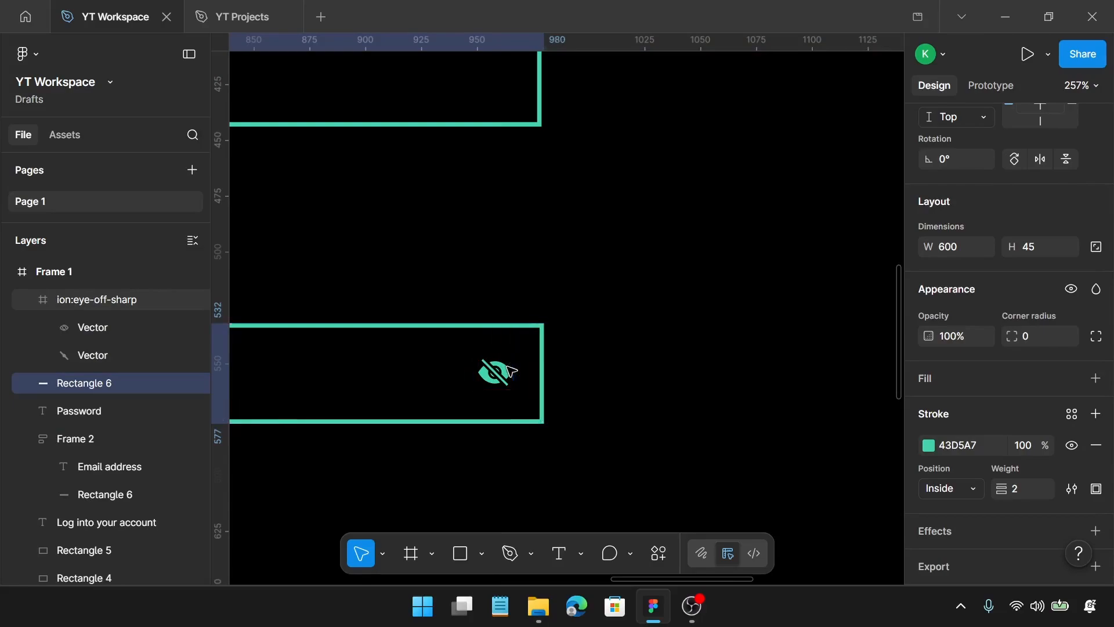
key("Right")
key("Right")
key("Left")
key("Left")
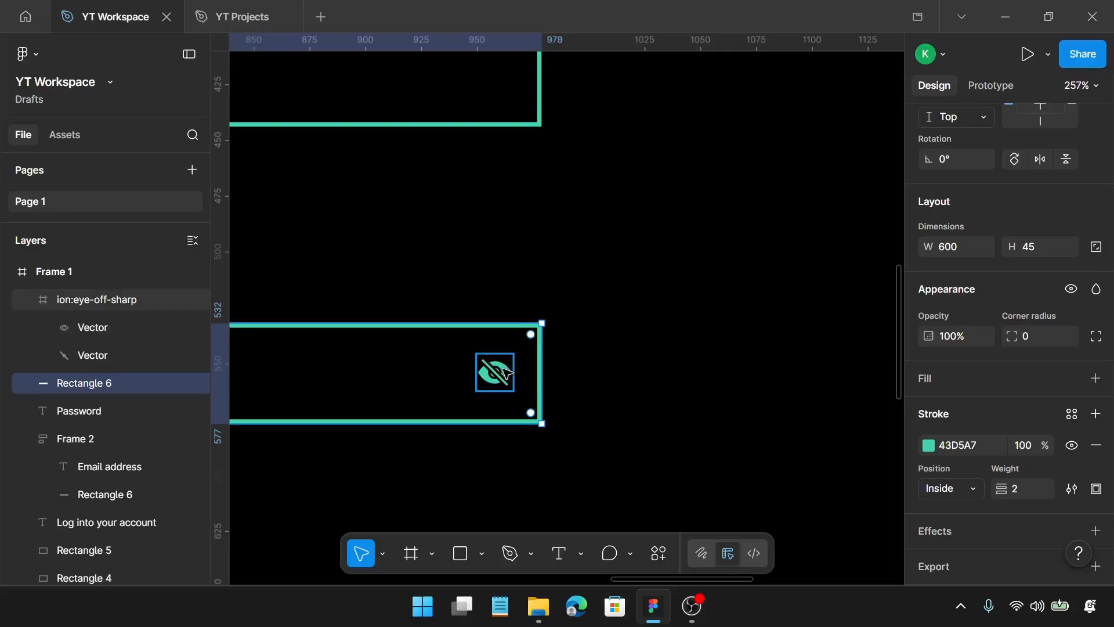
Nudge the eye-off icon 3 px right inside the Password field to X 953 and check its distance to the field's edge
left_click(508, 373)
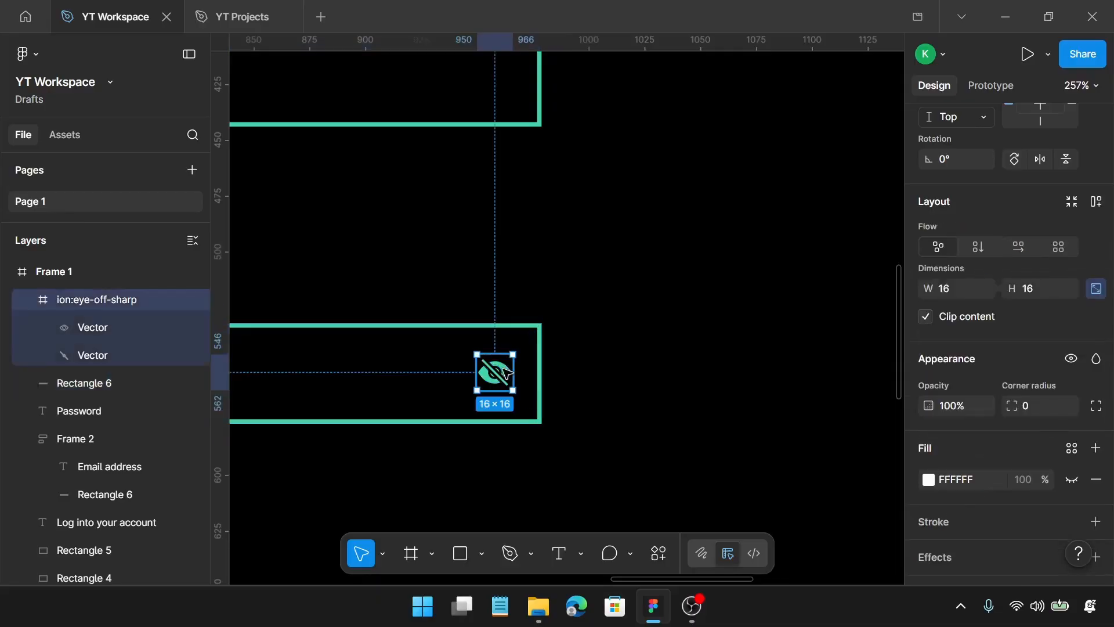
key("Right")
key("Right")
key("Right")
key("alt")
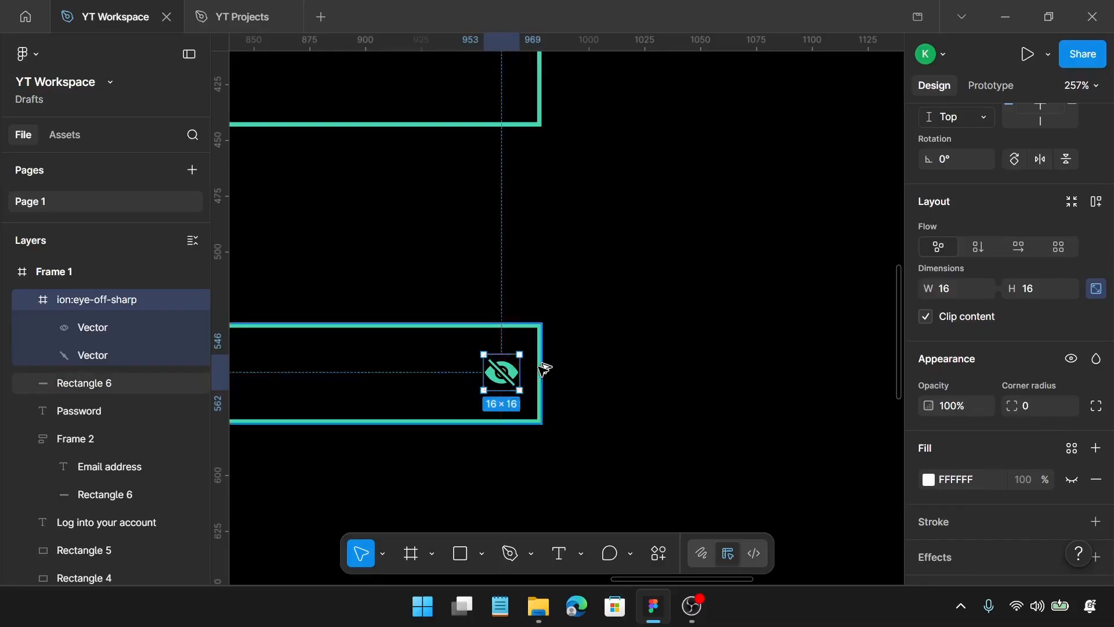
Wrap the eye-off icon and Password field in an auto layout frame, and stack that frame with the Password label in a vertical auto layout
key("shift+1")
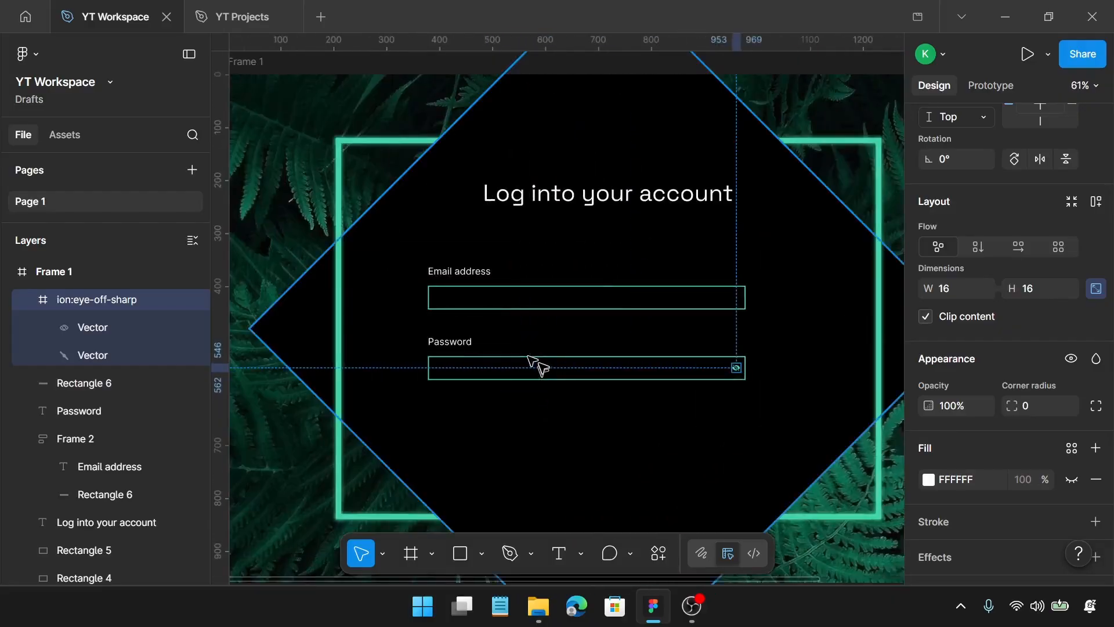
left_click(541, 362, "shift")
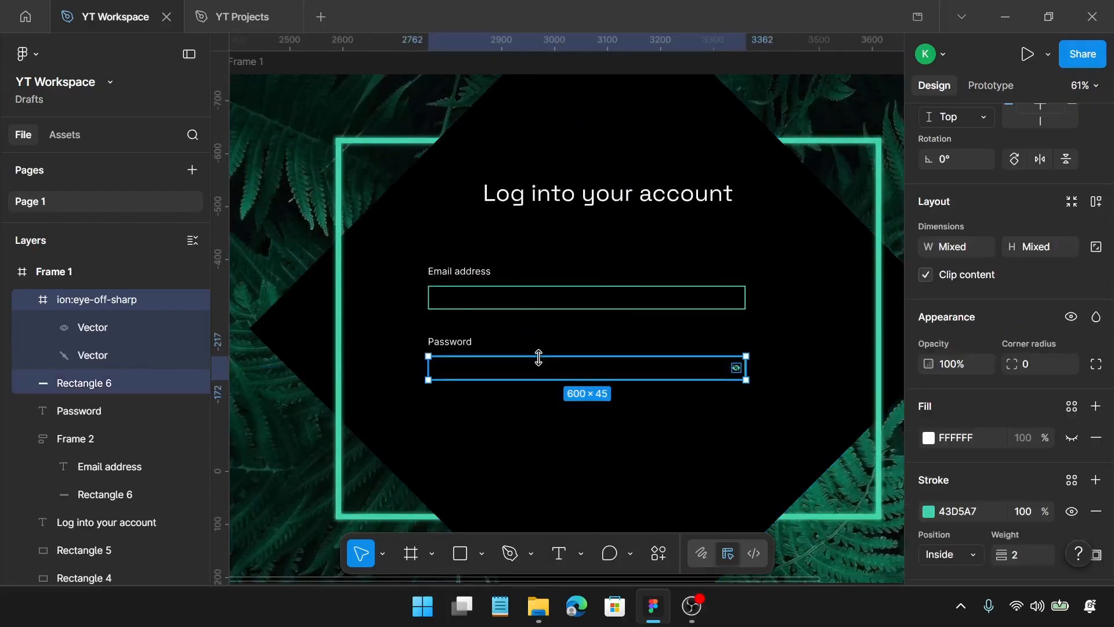
key("shift+a")
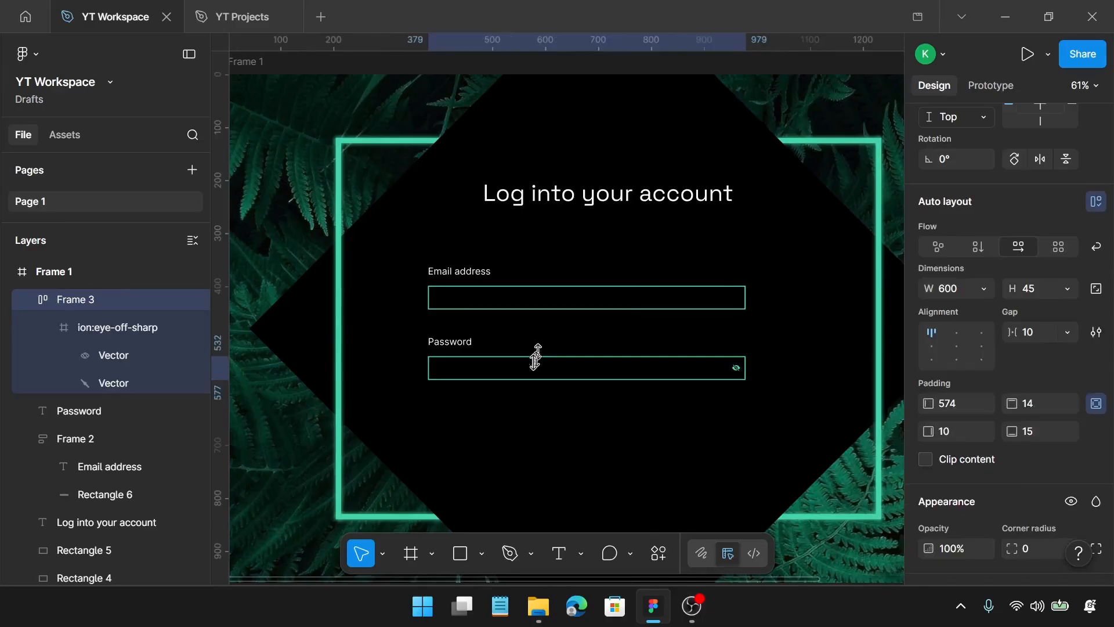
left_click(466, 343)
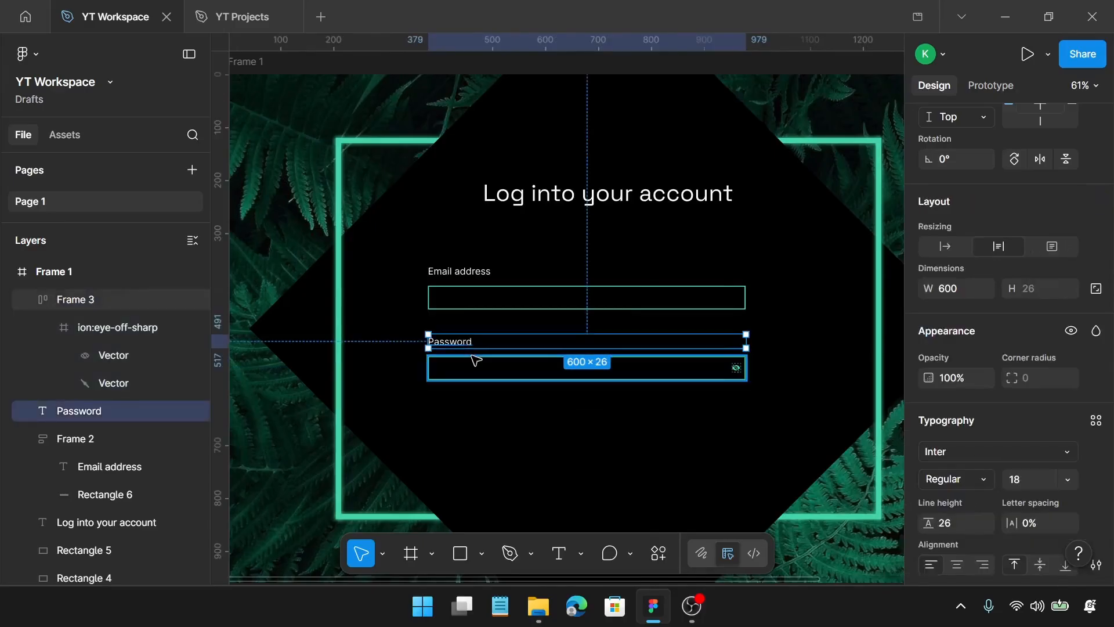
left_click(475, 360, "shift")
key("shift+a")
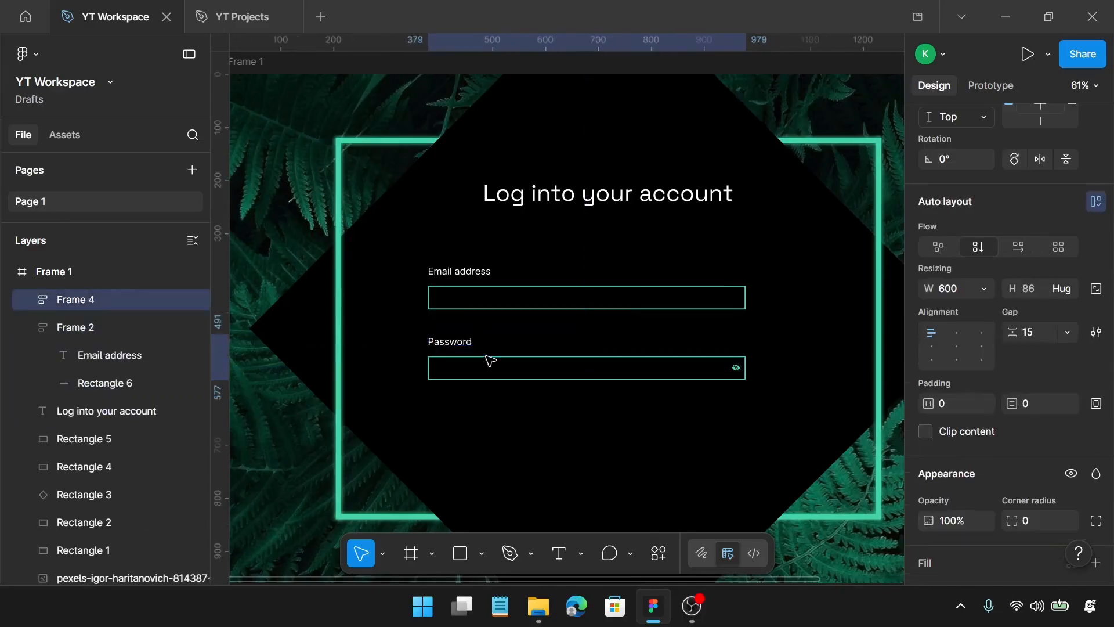
Draw a rectangle just below the left end of the Password field and set its size to 20 × 20
scroll(485, 357, "down", 2)
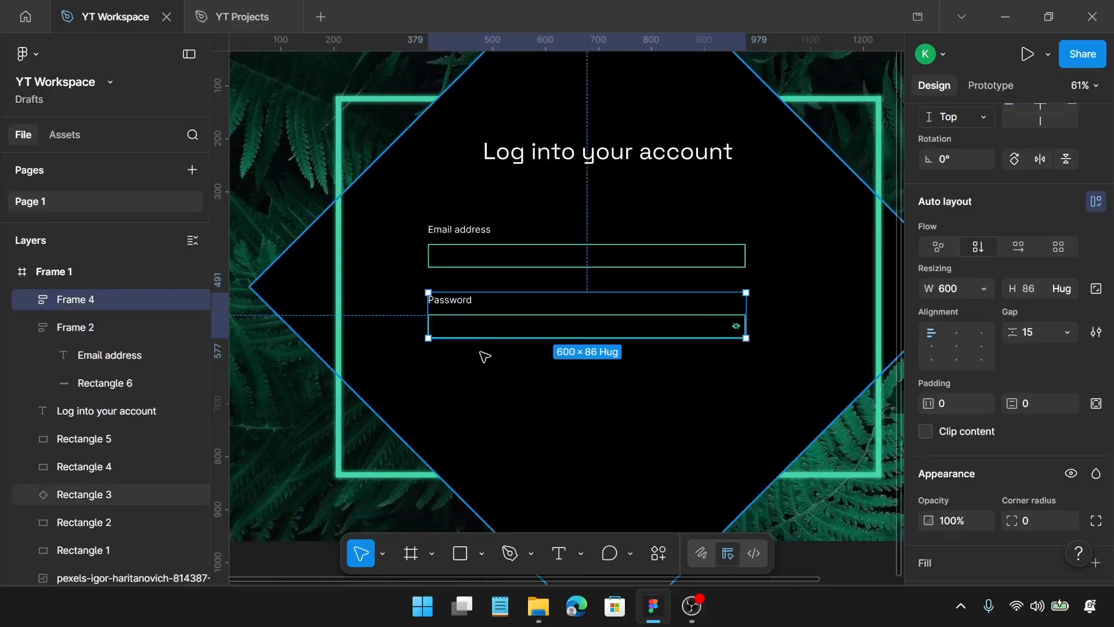
scroll(482, 353, "up", 3)
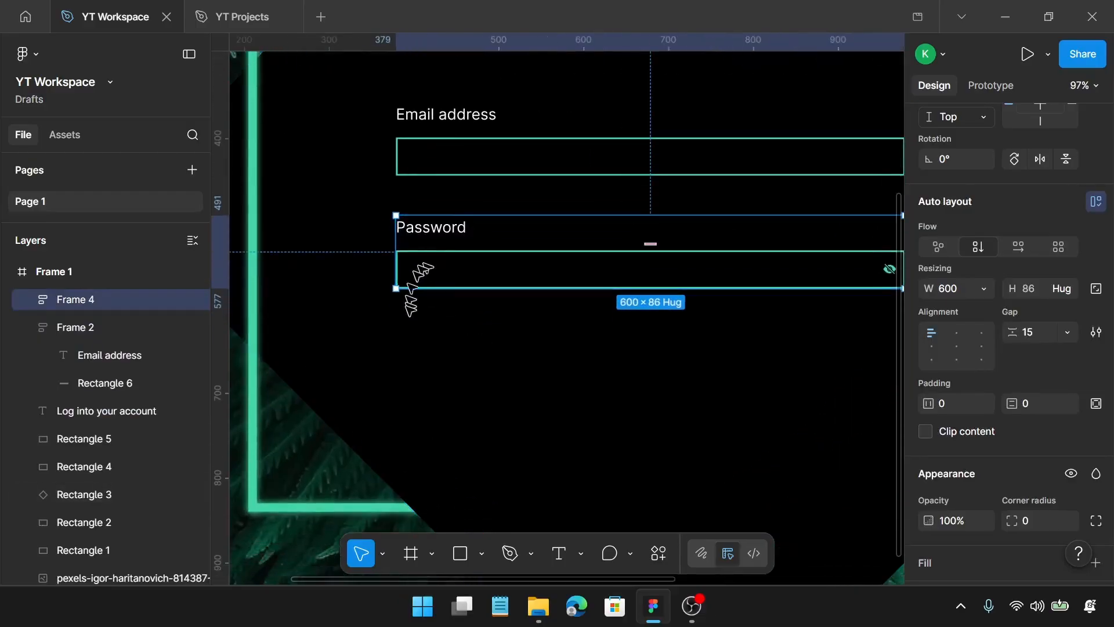
scroll(410, 316, "up", 4)
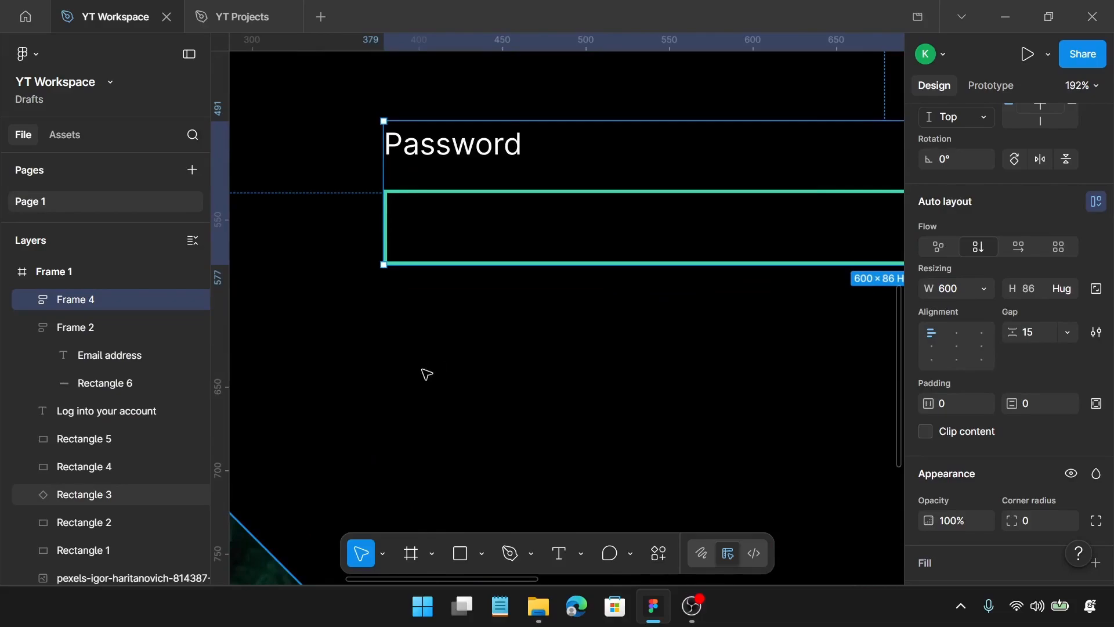
key("r")
left_click_drag(390, 318, 434, 373)
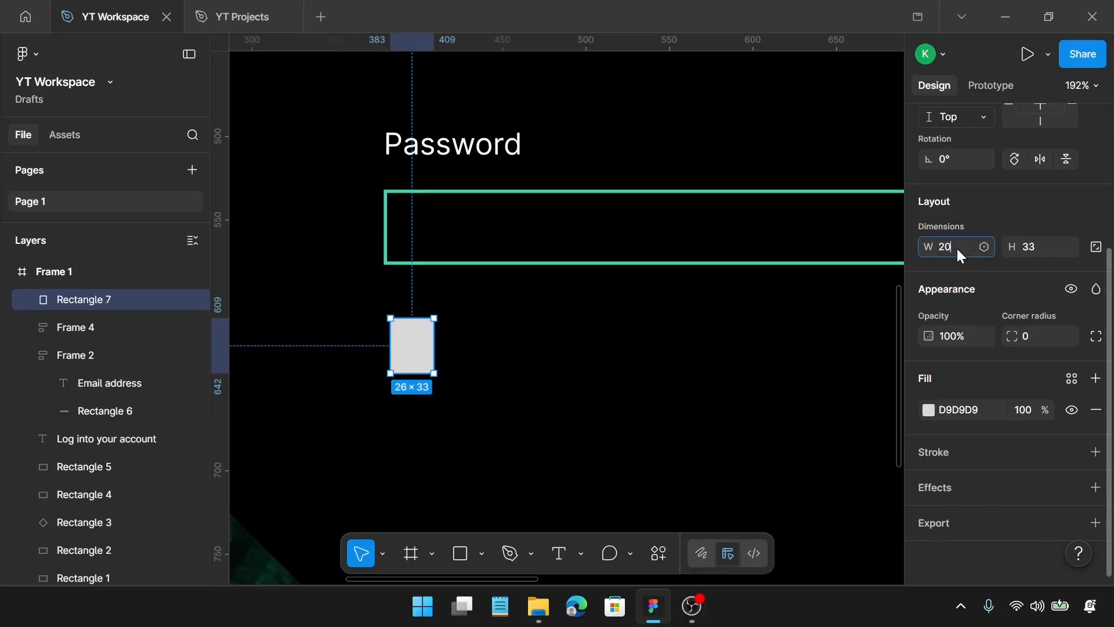
type("20")
key("Return")
left_click(1050, 244)
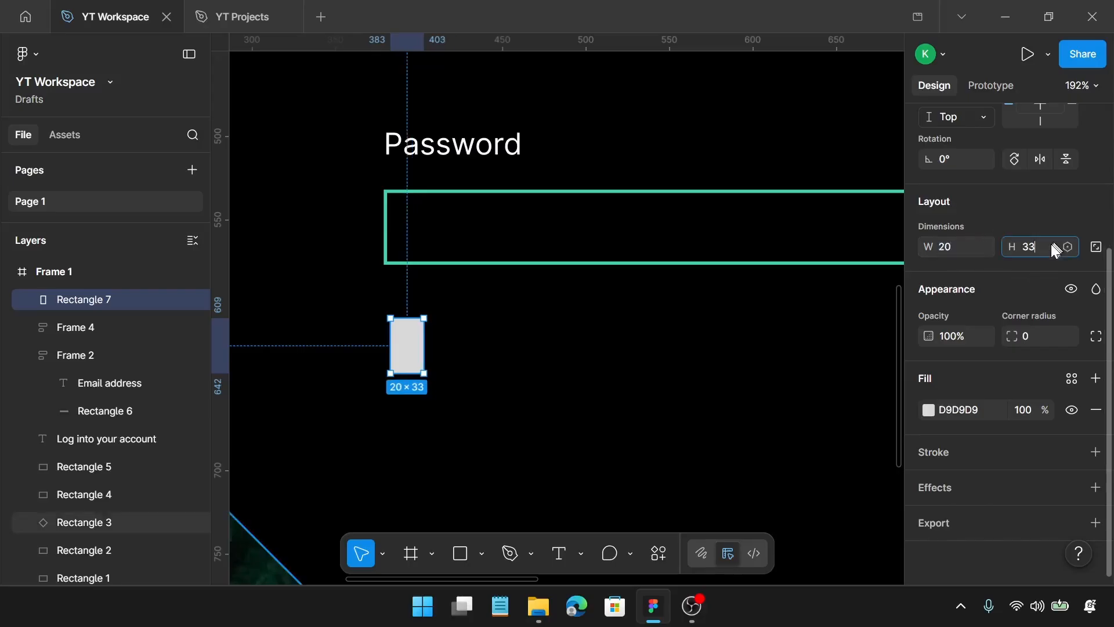
key("Return")
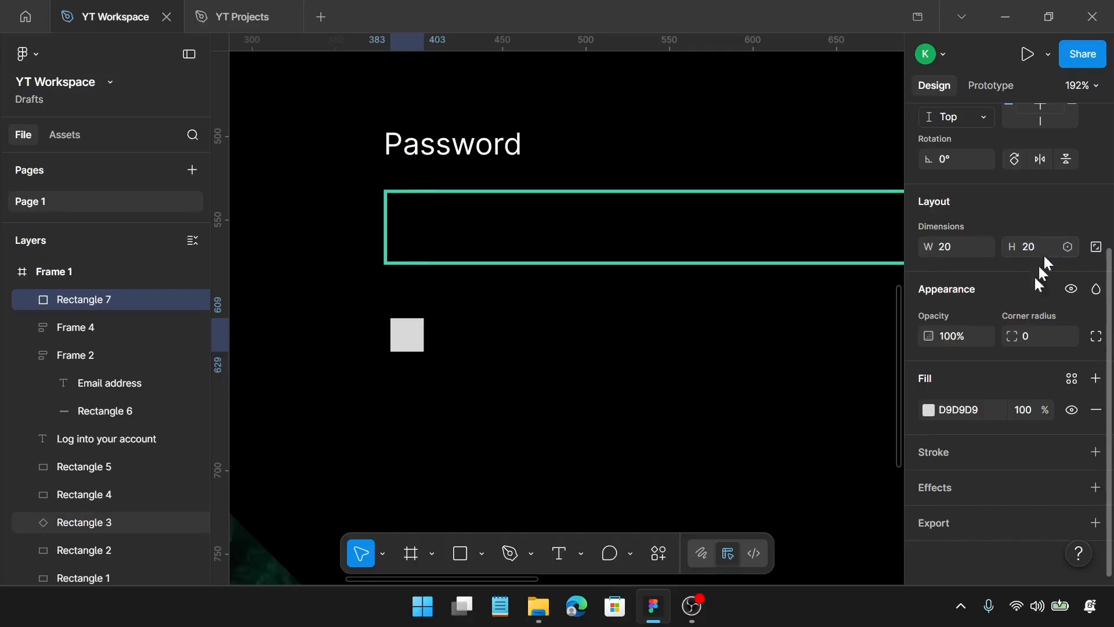
Remove the small square's fill and give it an inside stroke in green 43D5A7 with weight 2
left_click(1095, 451)
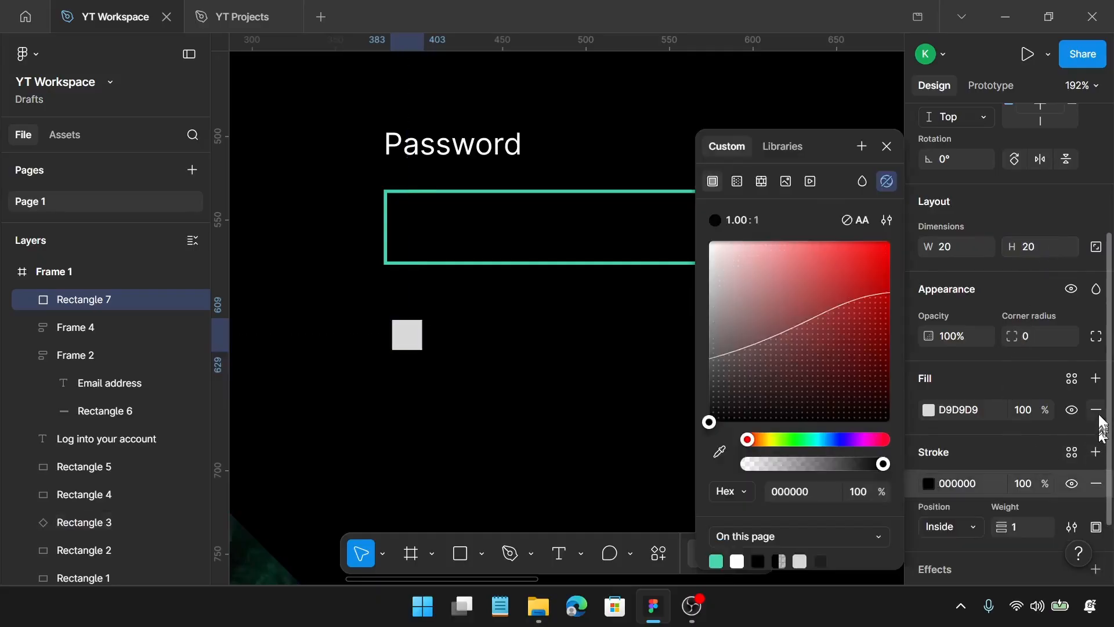
left_click(1096, 410)
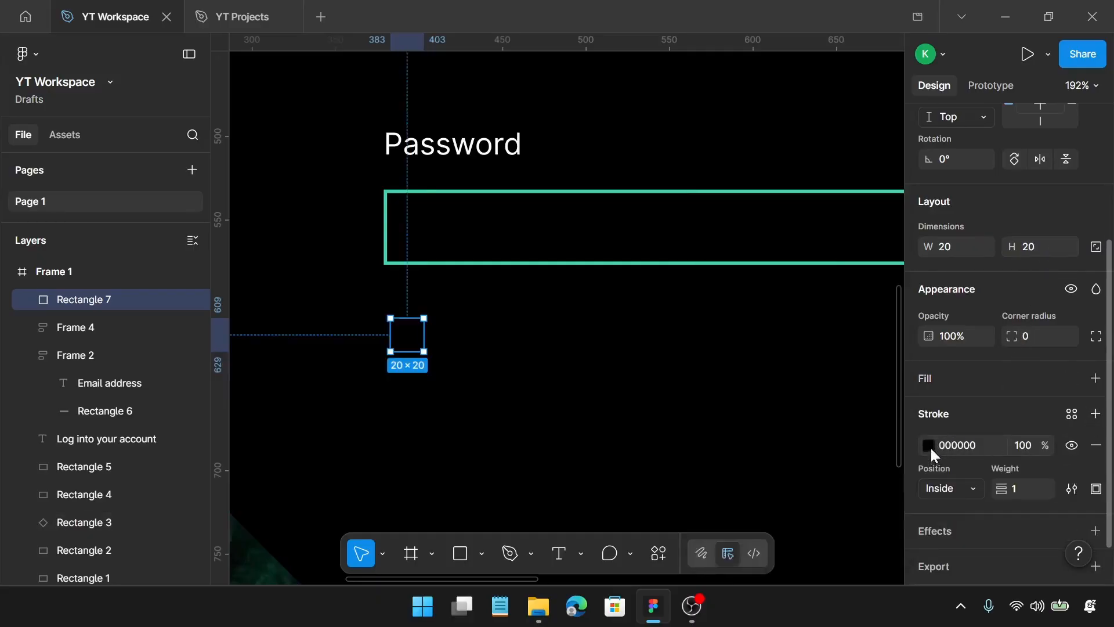
left_click(930, 448)
left_click(720, 452)
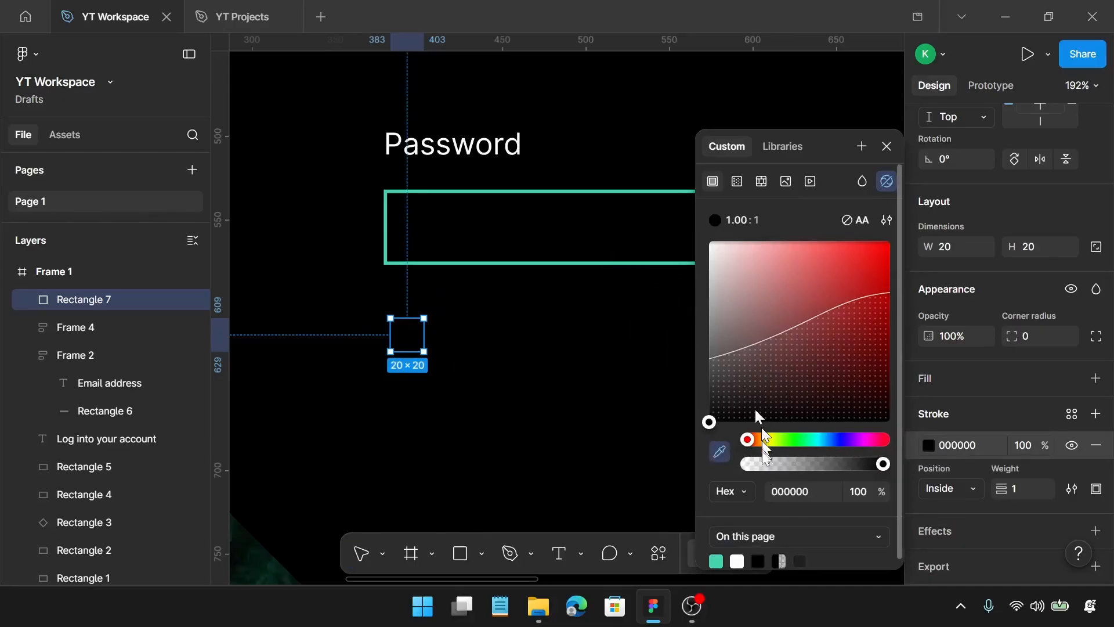
scroll(786, 528, "down", 1)
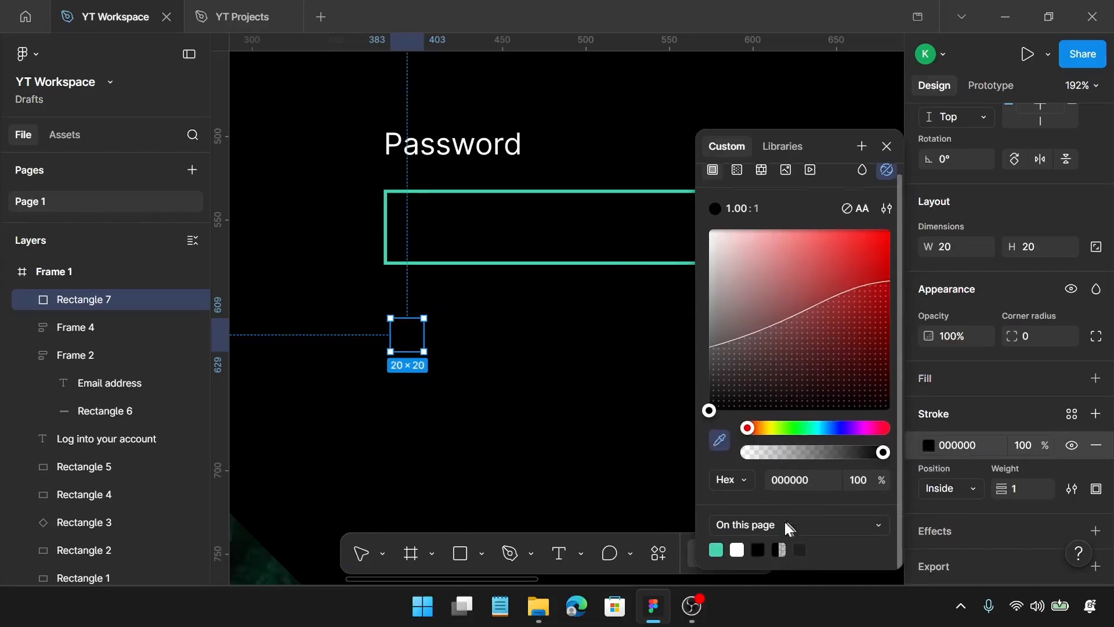
left_click(718, 548)
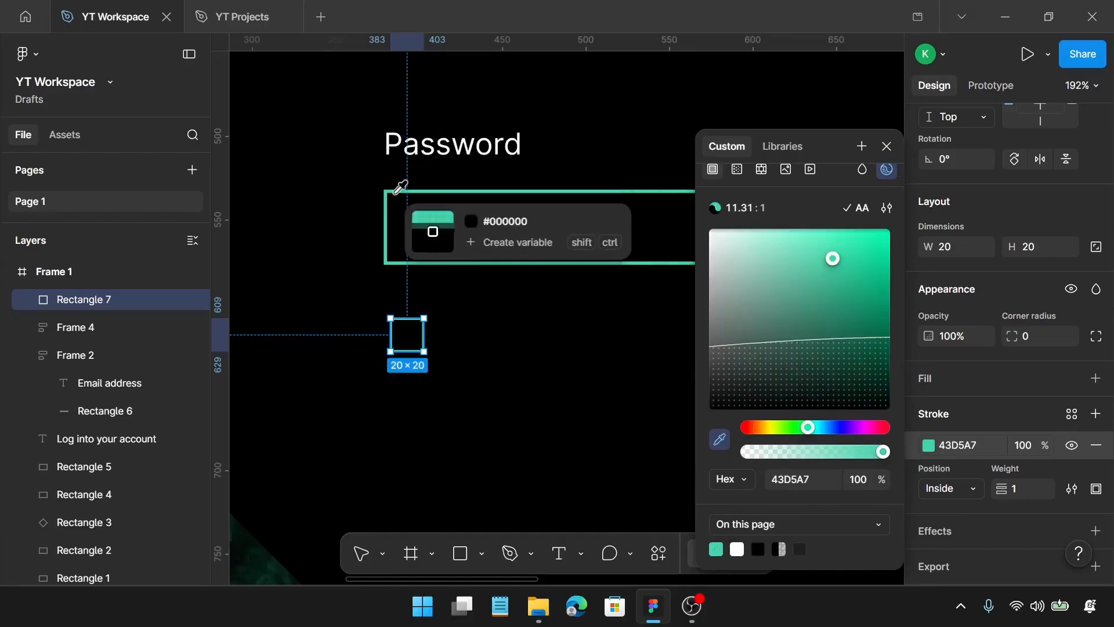
key("Escape")
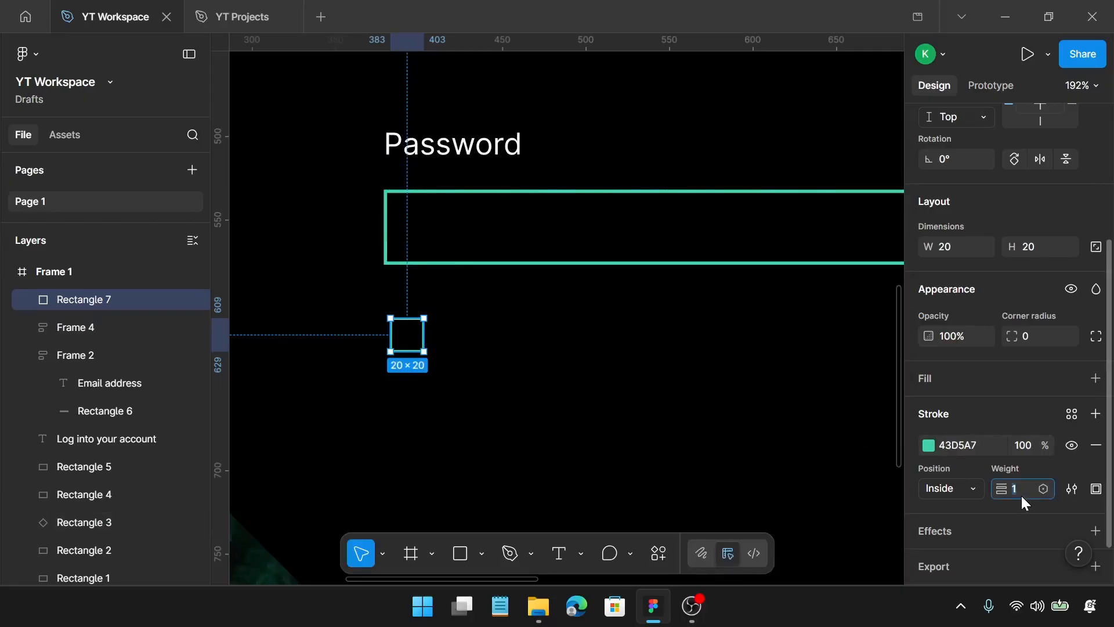
key("Return")
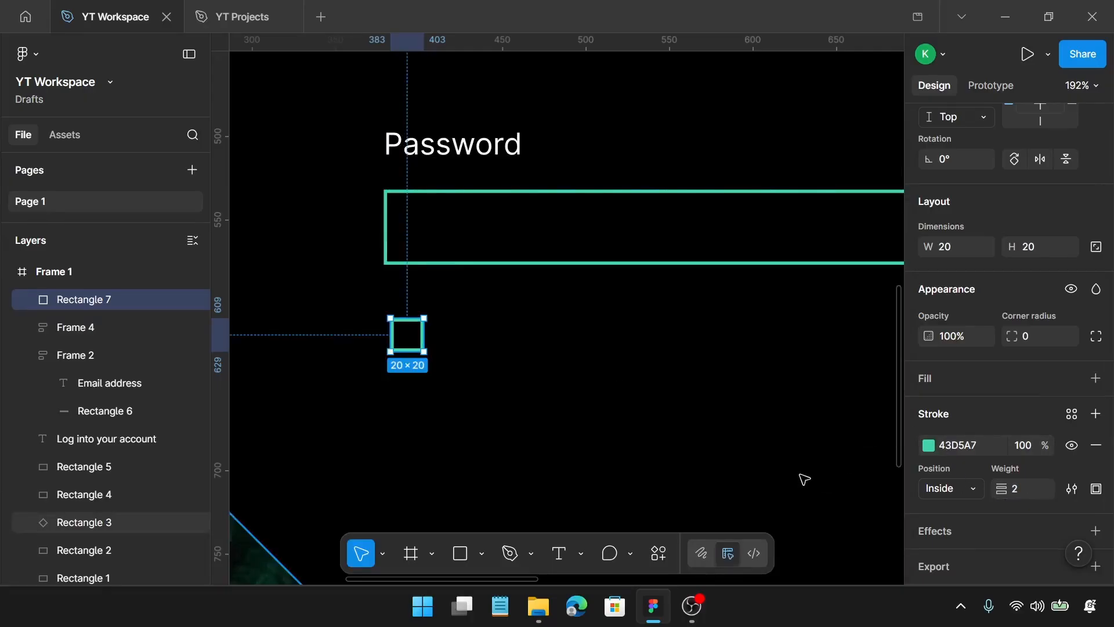
Add the text "Remember me" to the right of the small green square
key("t")
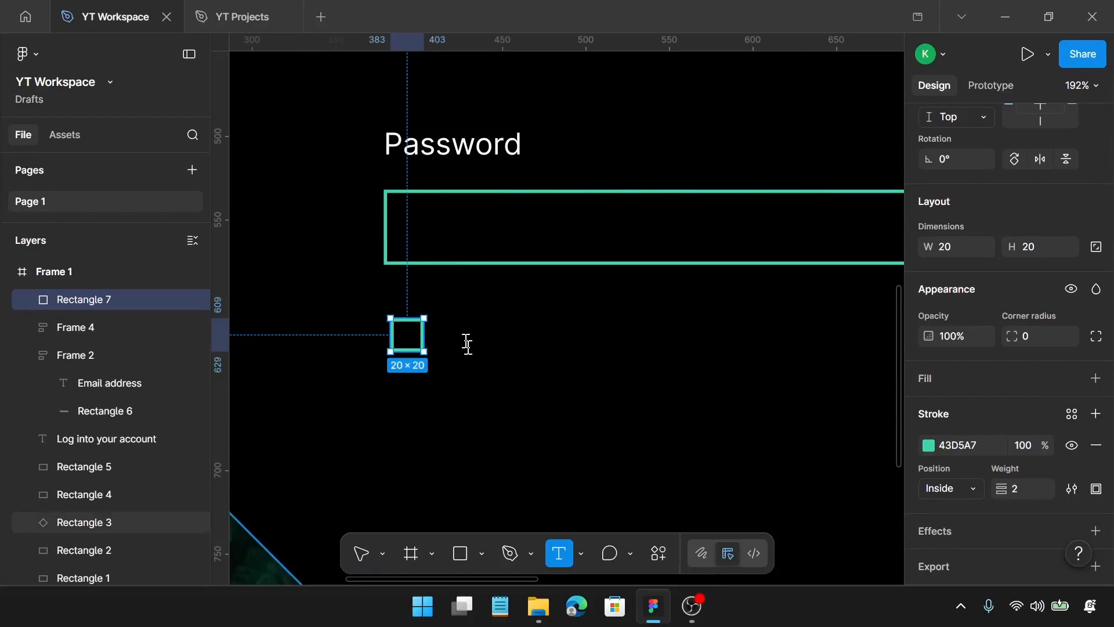
left_click(467, 344)
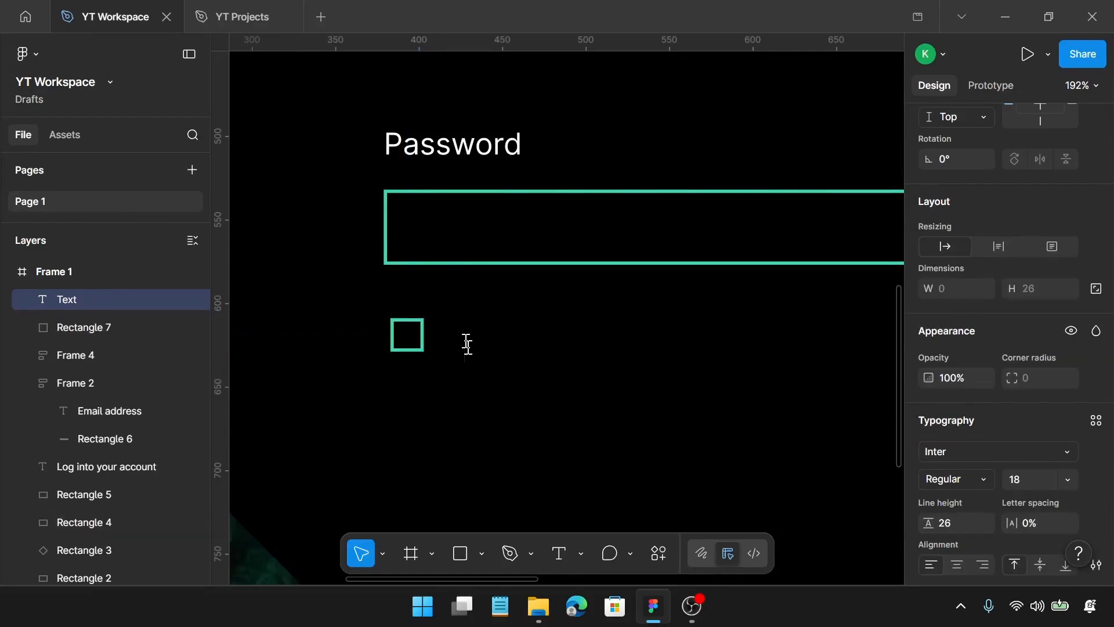
type("Reme")
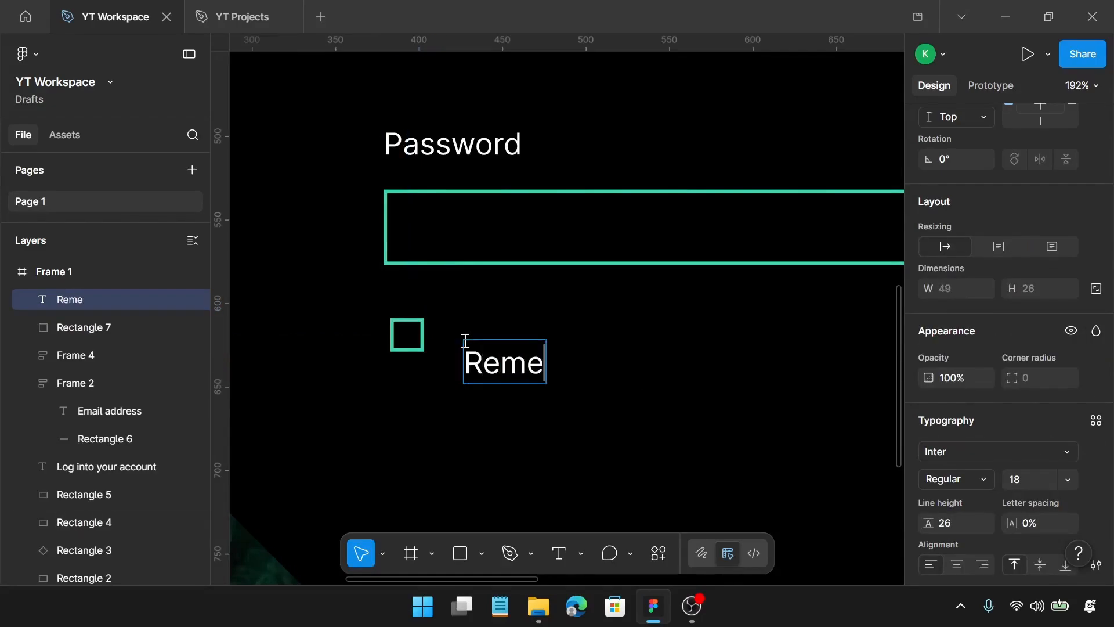
type("mber")
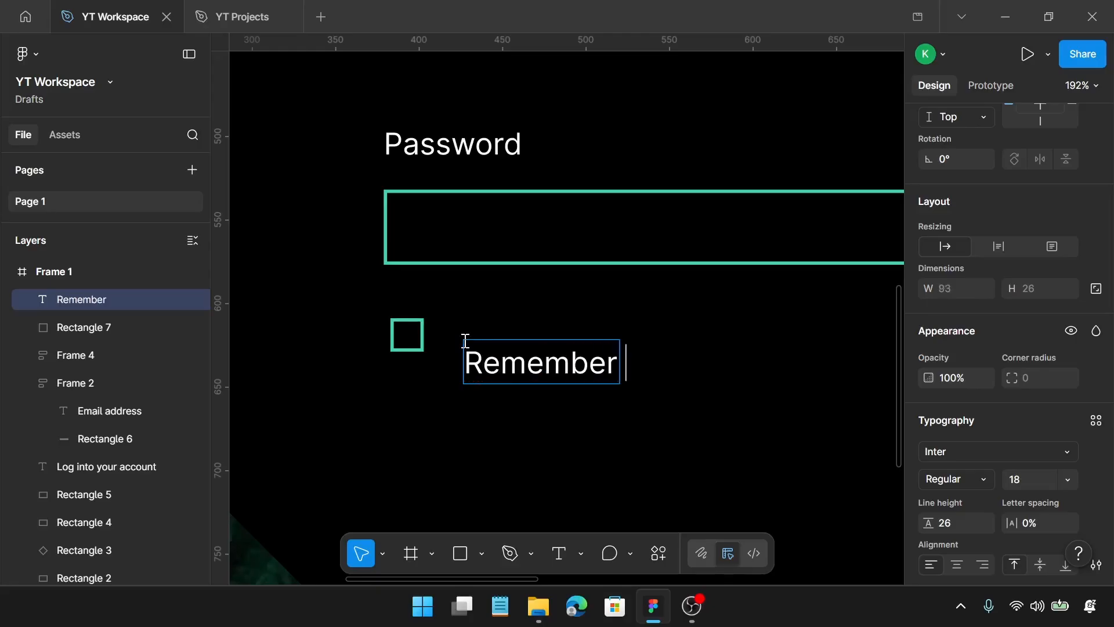
type(" me")
key("Escape")
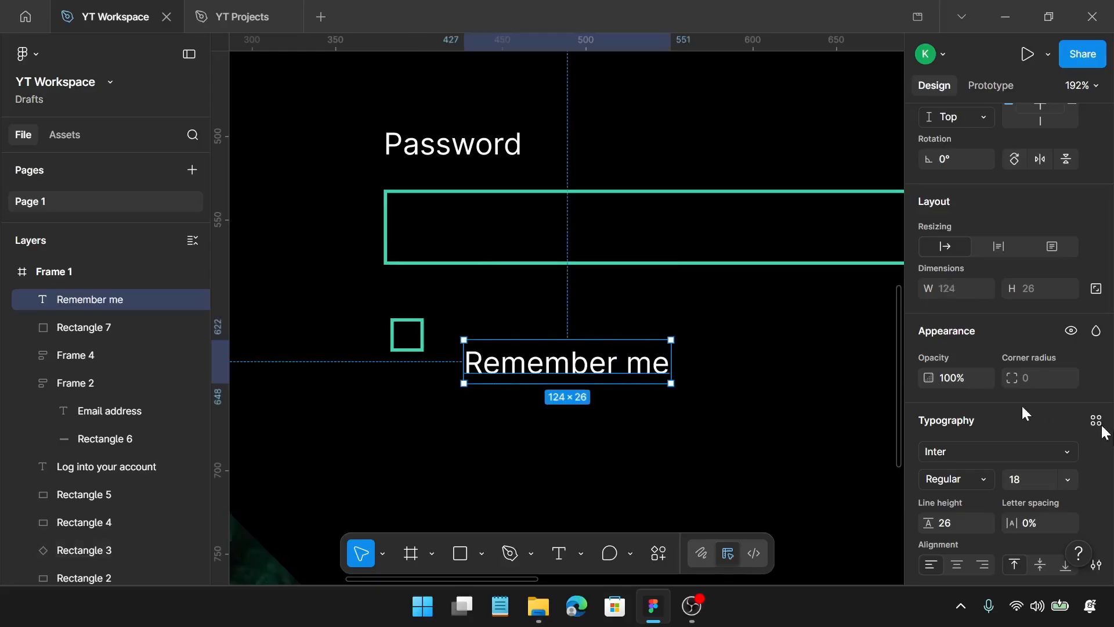
Set the "Remember me" text to font size 16 and line height 22
scroll(1034, 435, "down", 3)
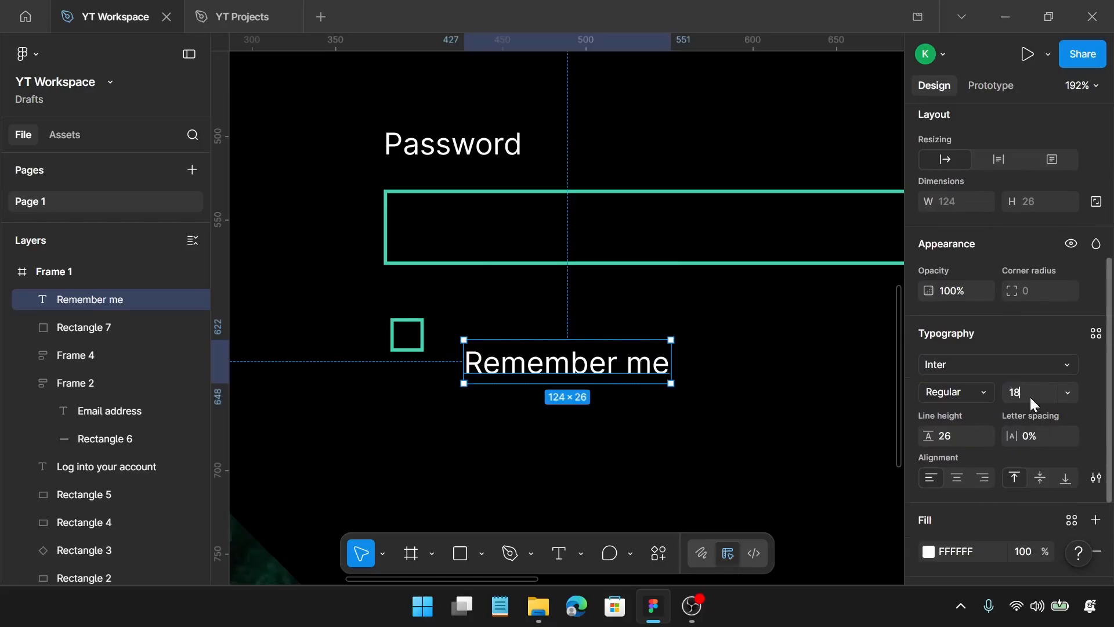
left_click(1029, 397)
type("16")
key("Return")
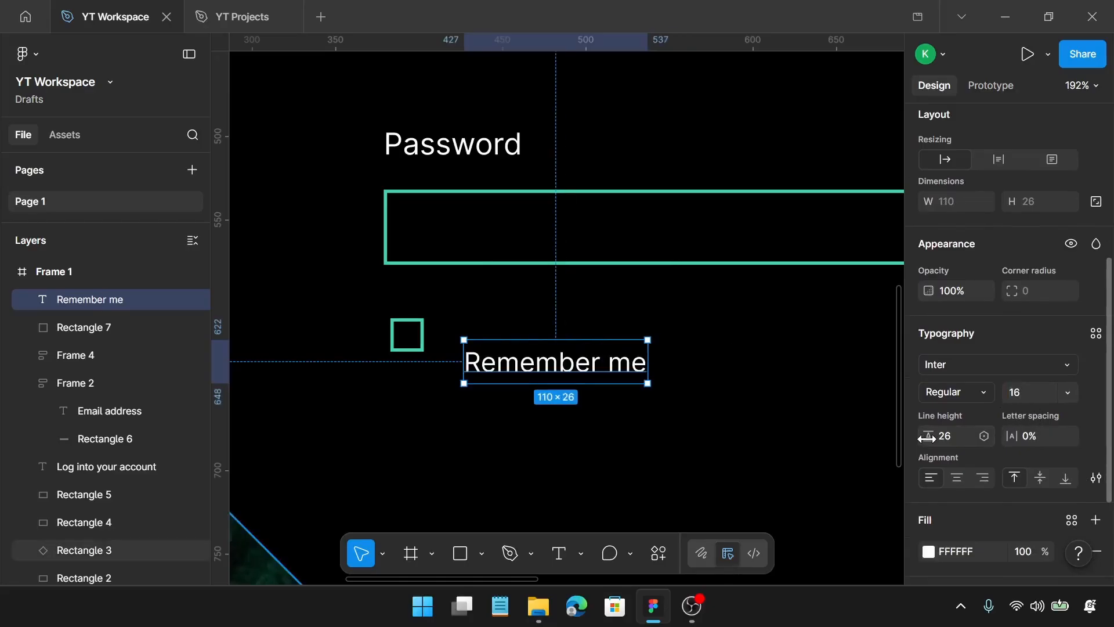
left_click(949, 438)
key("Return")
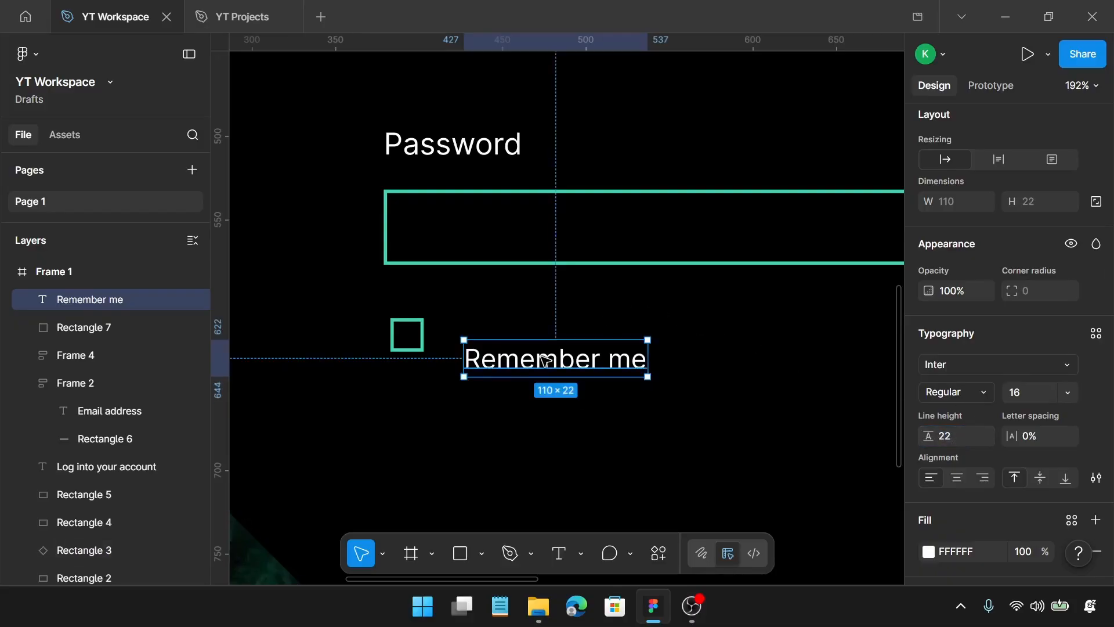
Place the "Remember me" text 10 px right of the small square and put a copy of it farther right, at about X 579
left_click_drag(542, 358, 775, 351)
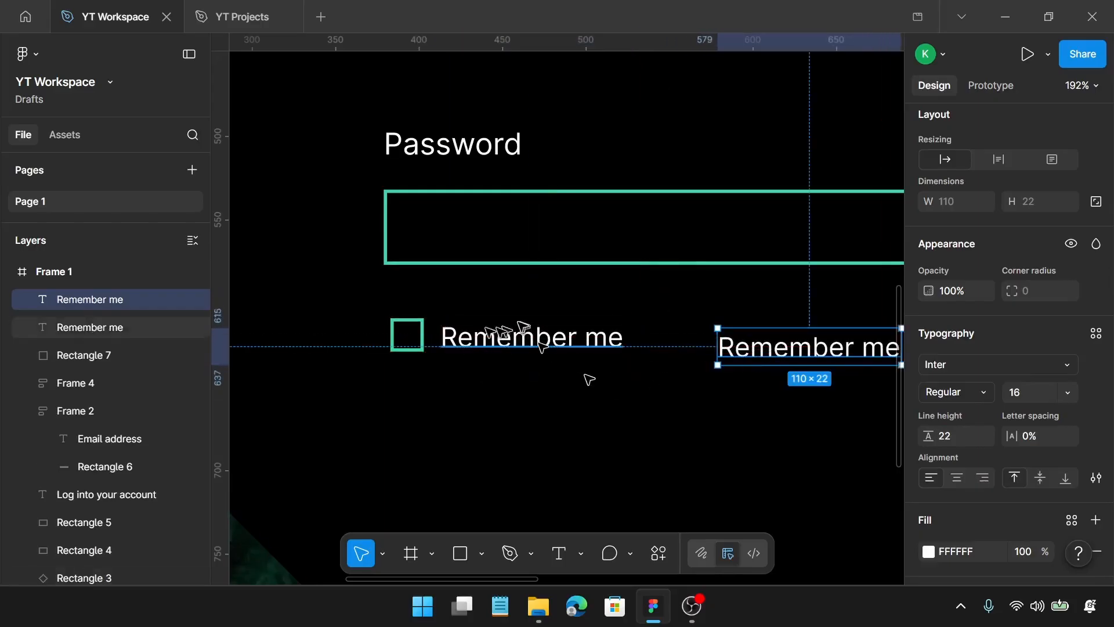
Wrap the small square and its adjacent "Remember me" text in a horizontal auto layout, aligned left and vertically centred
left_click(459, 336)
left_click(421, 339, "shift")
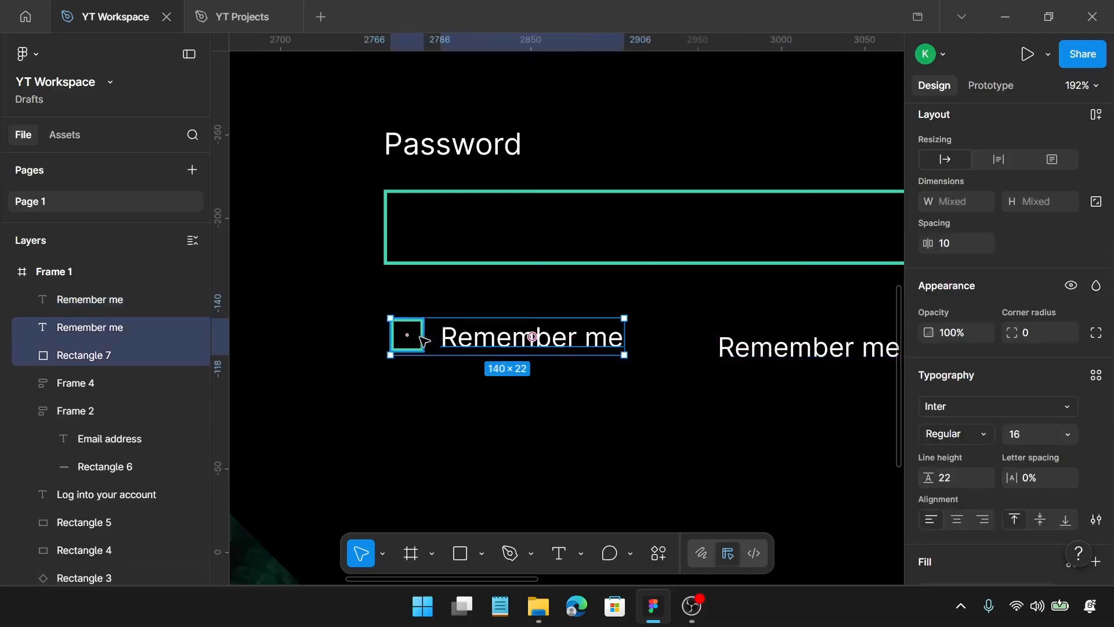
key("shift+a")
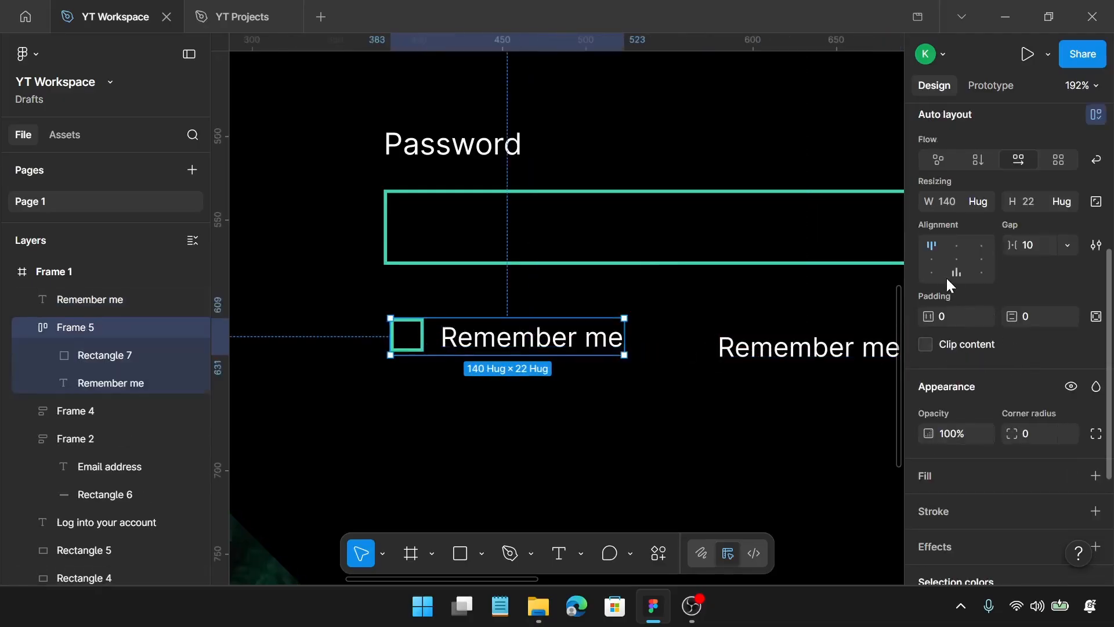
left_click(938, 260)
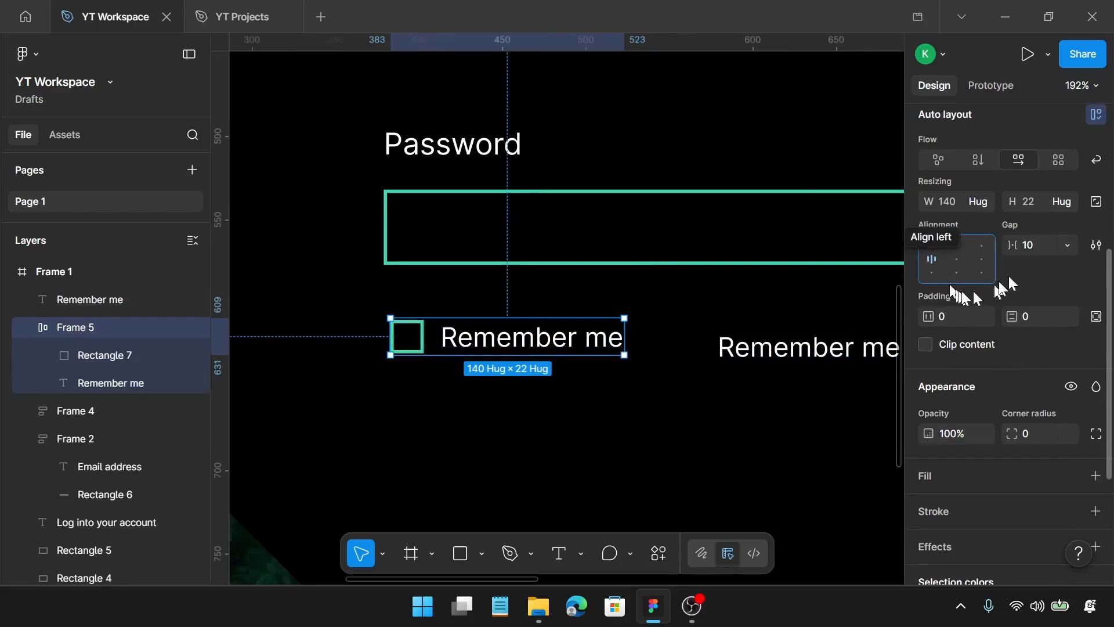
Move the spare "Remember me" text below the password field's right end, to about X 869, Y 604
scroll(665, 354, "right", 10)
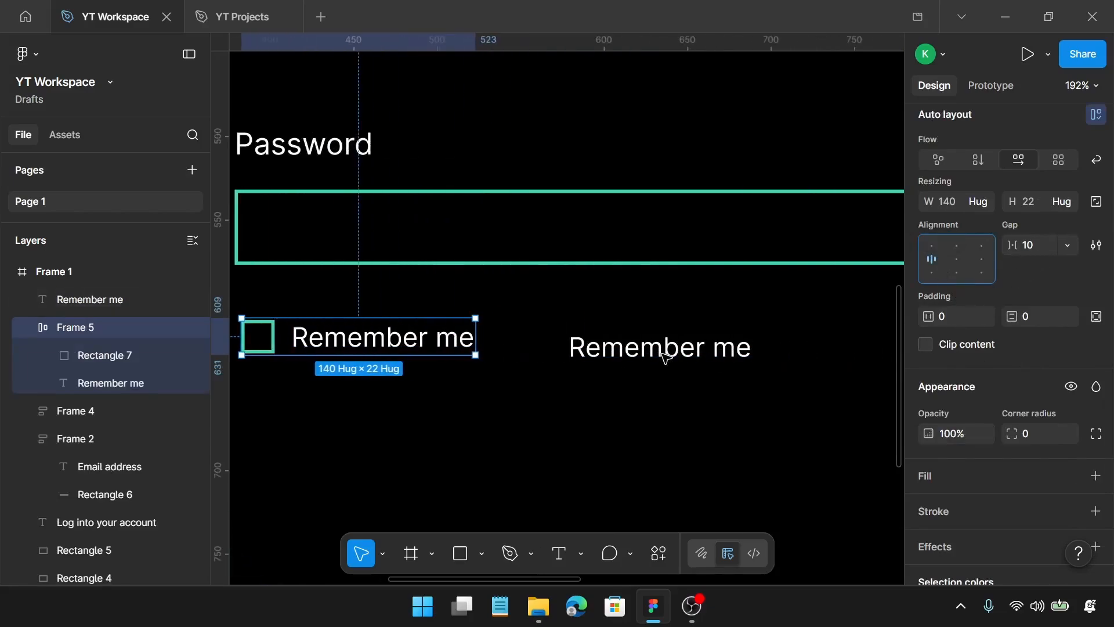
left_click_drag(398, 353, 793, 343)
scroll(791, 339, "right", 4)
left_click_drag(606, 341, 670, 338)
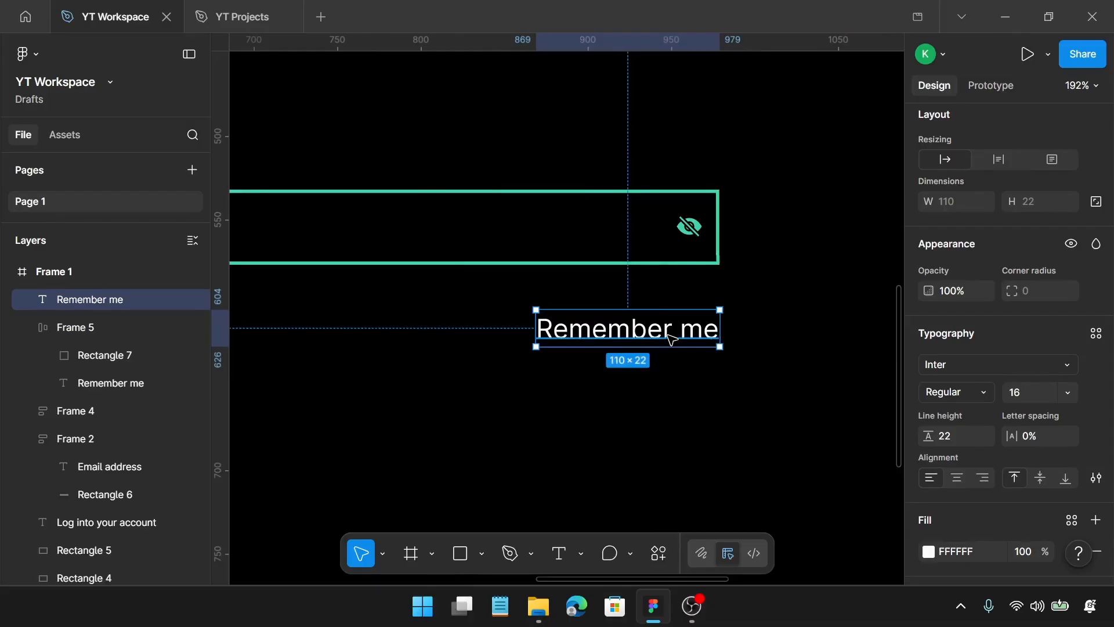
Replace the wording of the spare "Remember me" text below the eye icon with "Forgot password?"
double_click(670, 337)
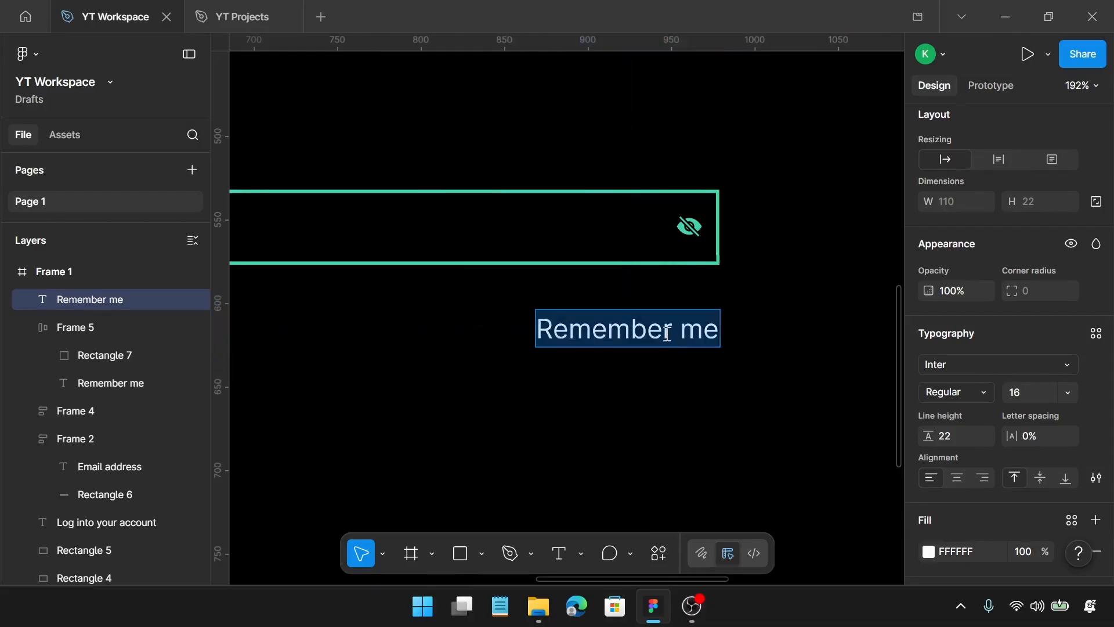
type("Fo")
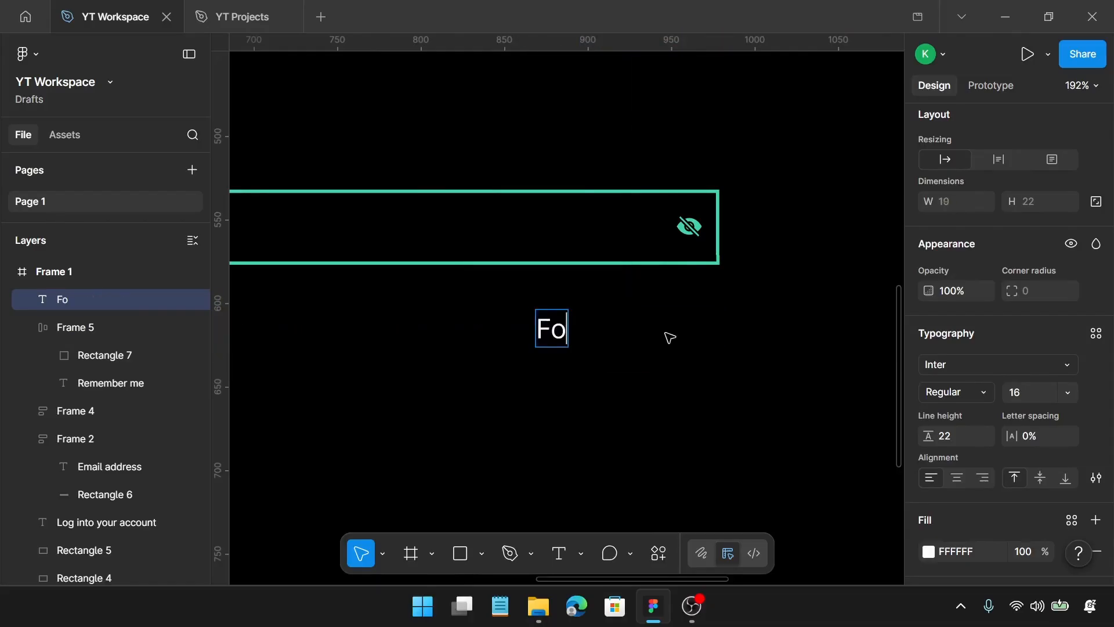
type("rgot")
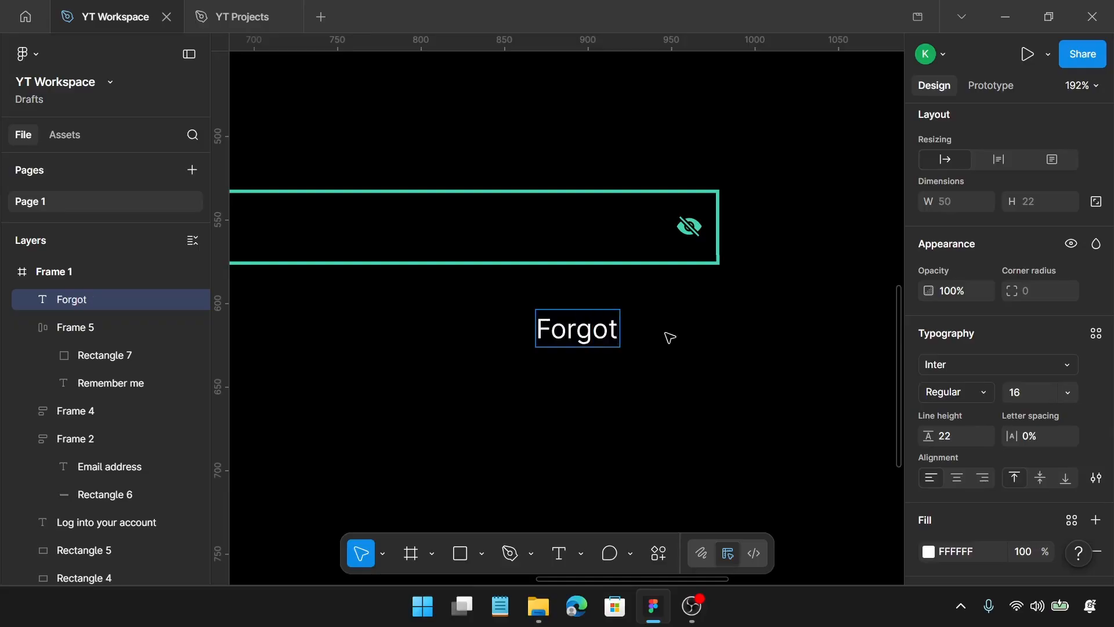
type(" pa")
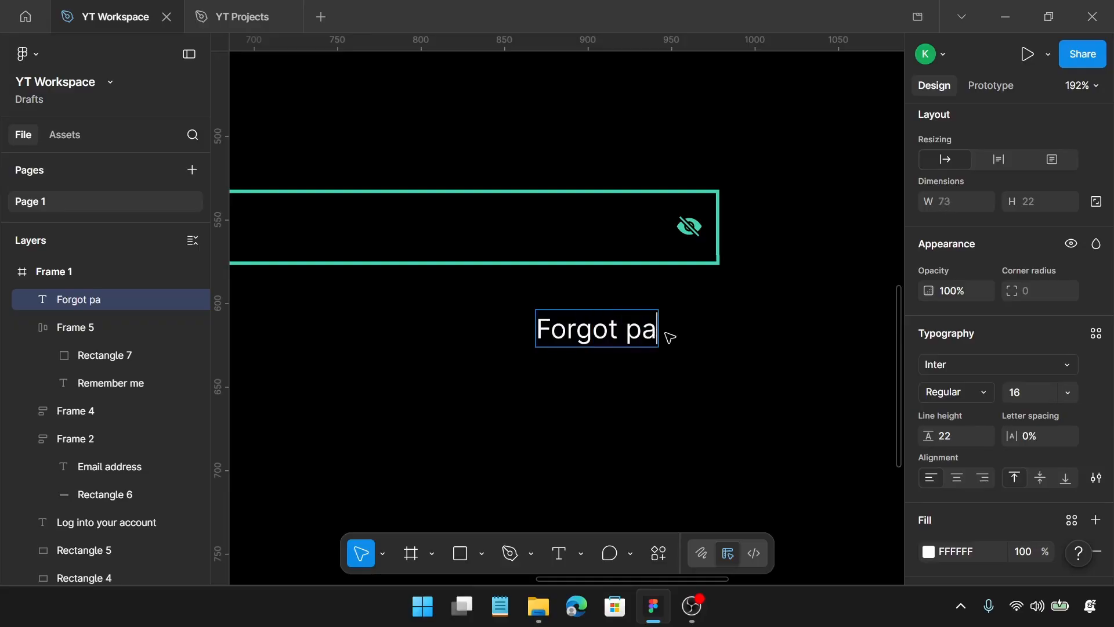
type("sswo")
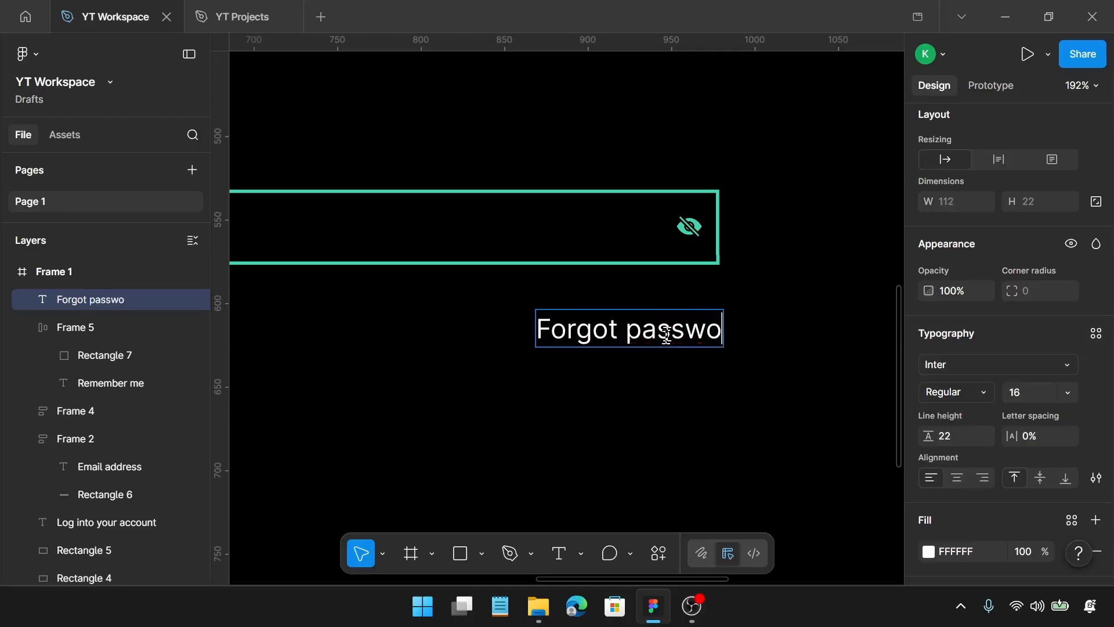
type("rd?")
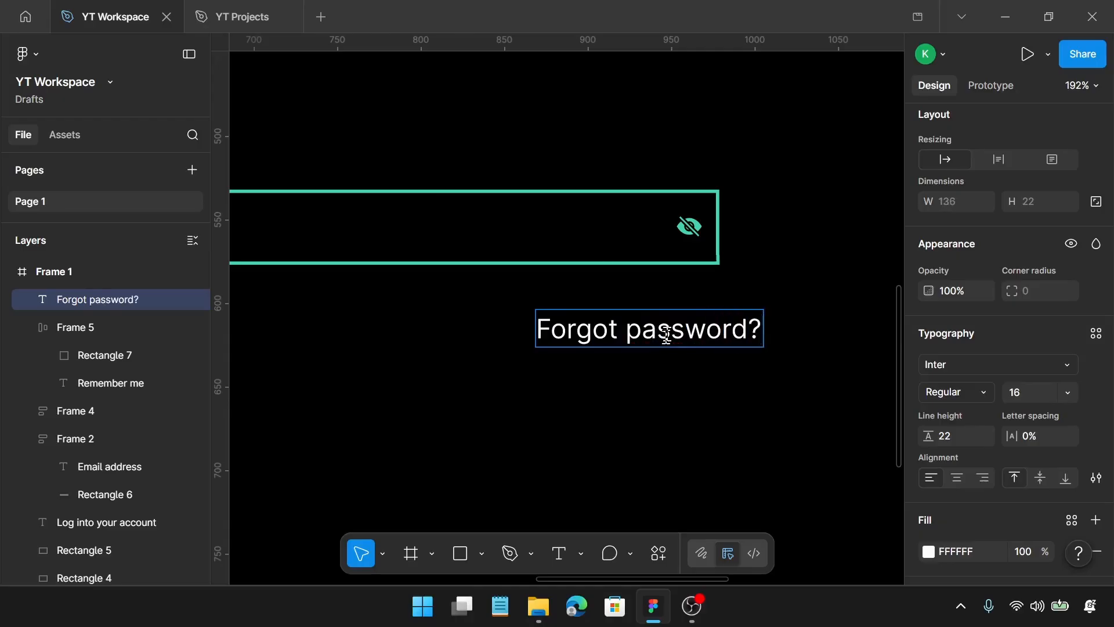
key("Escape")
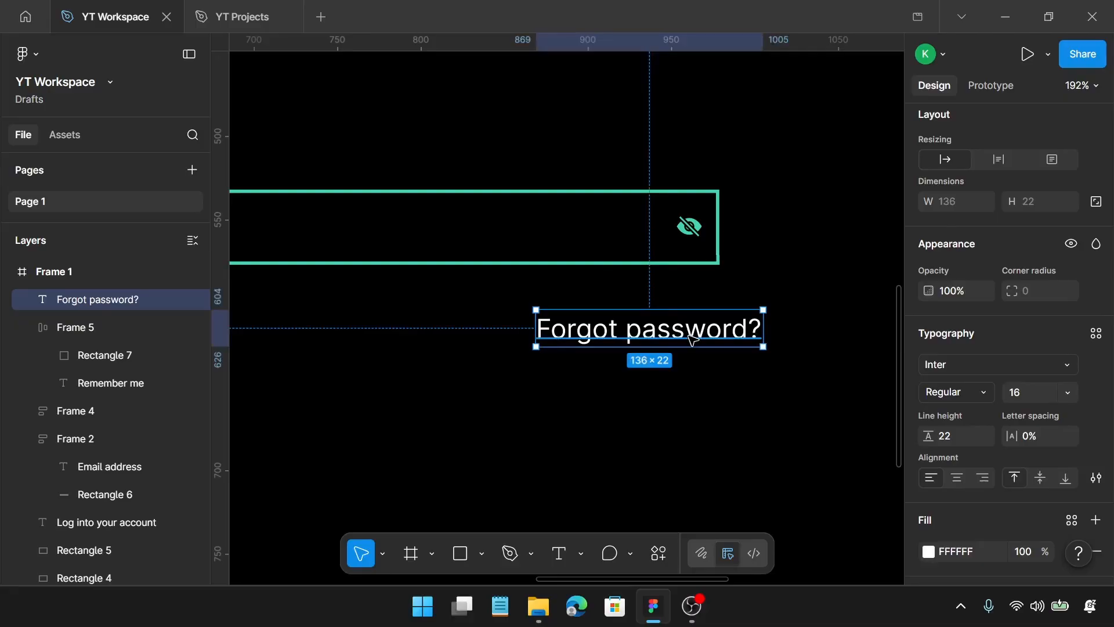
Underline the "Forgot password?" text and align its right edge with the password field, at X 843, Y 607
key("ctrl+u")
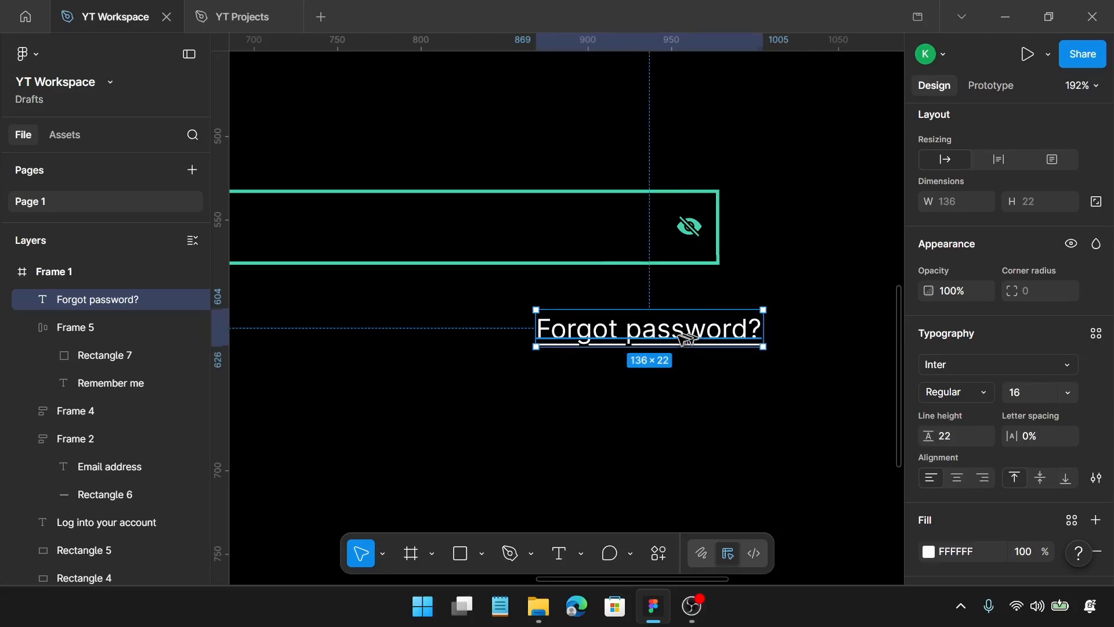
left_click_drag(690, 339, 655, 343)
scroll(651, 339, "down", 4)
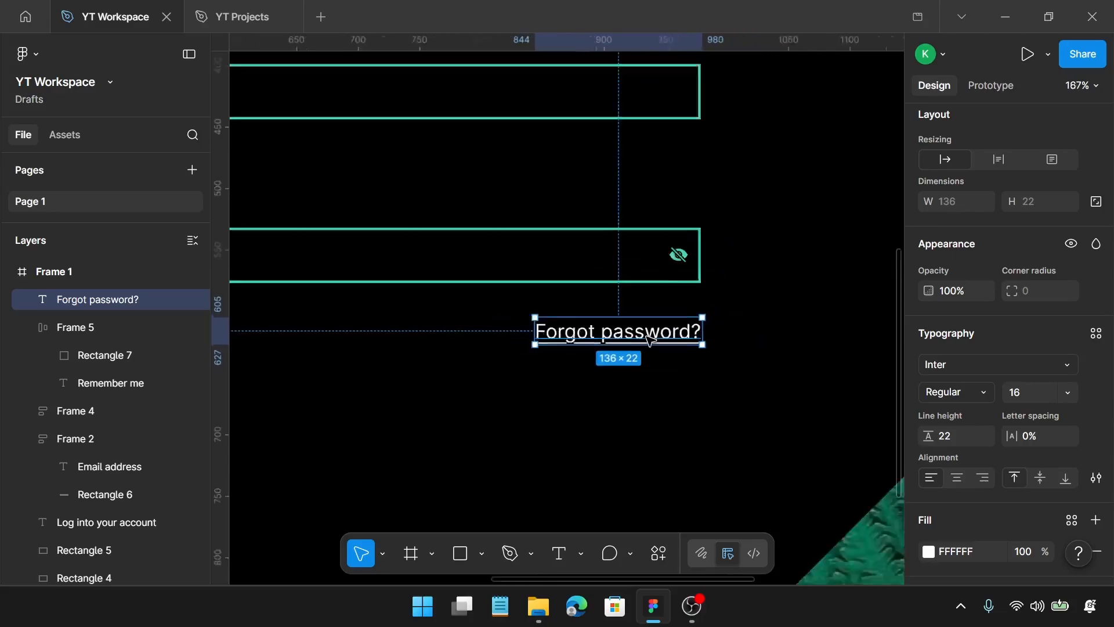
scroll(654, 337, "up", 2)
scroll(656, 337, "up", 5)
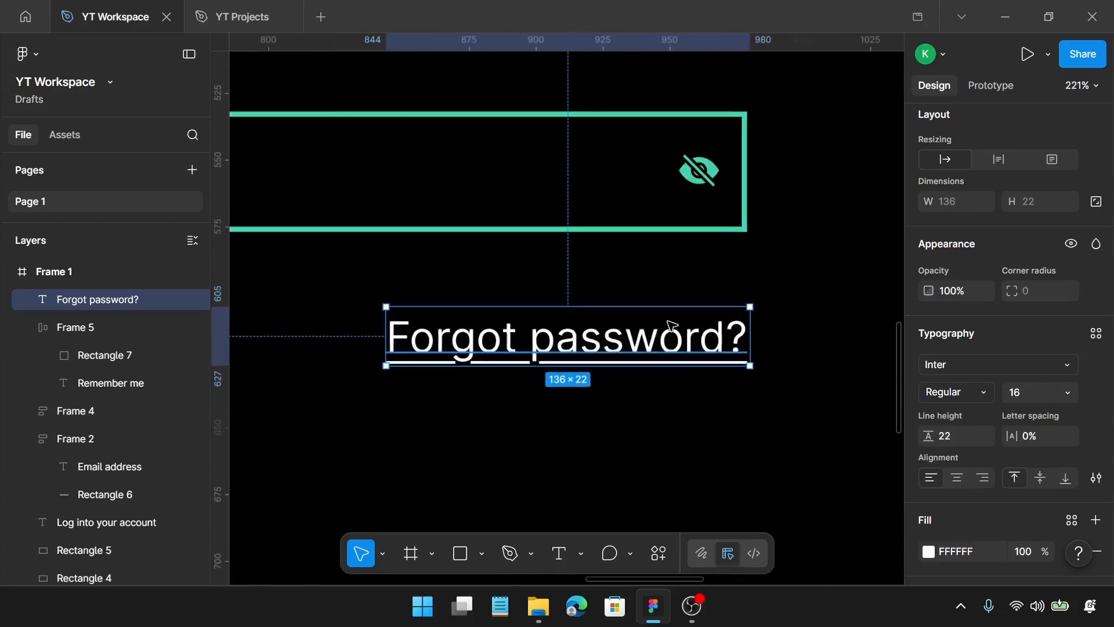
left_click_drag(666, 326, 668, 331)
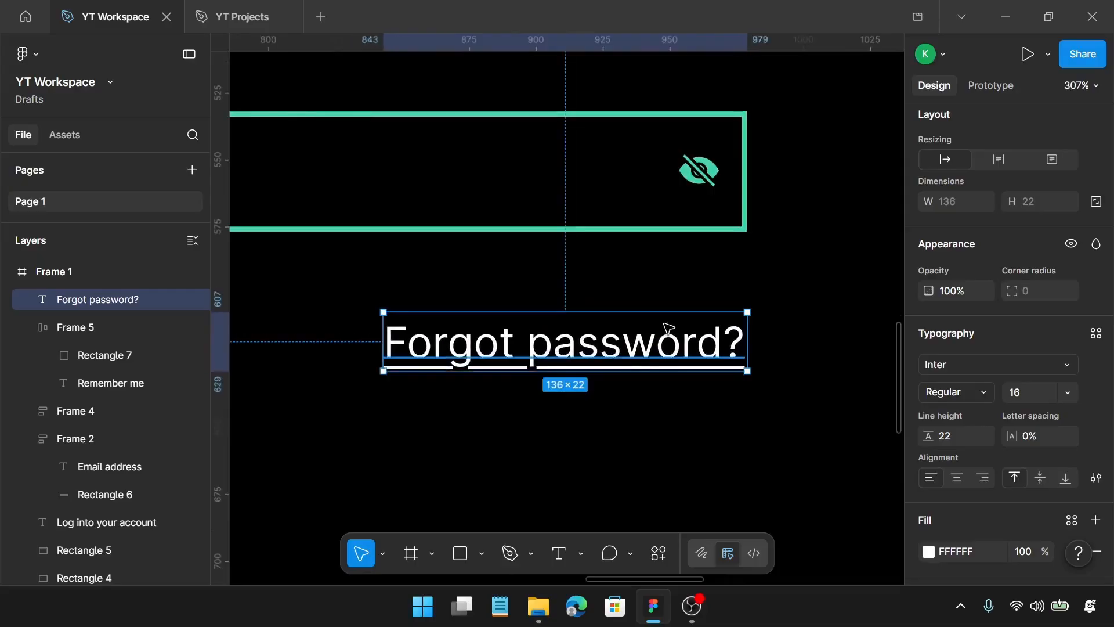
Wrap the "Remember me" group and "Forgot password?" in a horizontal auto layout and move it to the password field's left edge, at X 379, Y 590
scroll(665, 331, "down", 10)
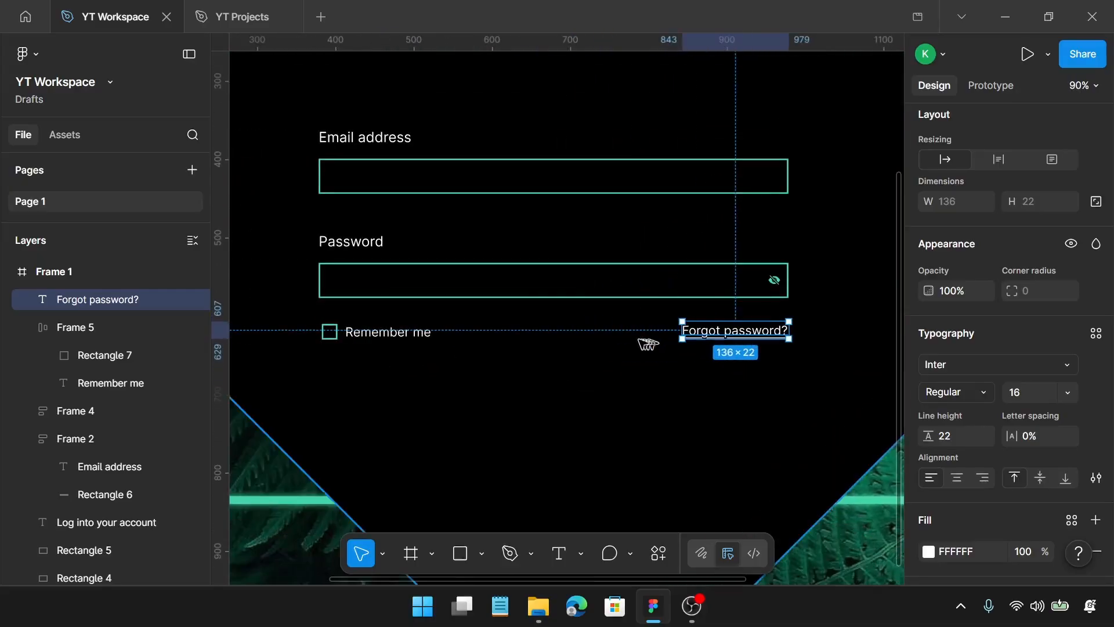
left_click(391, 329, "shift")
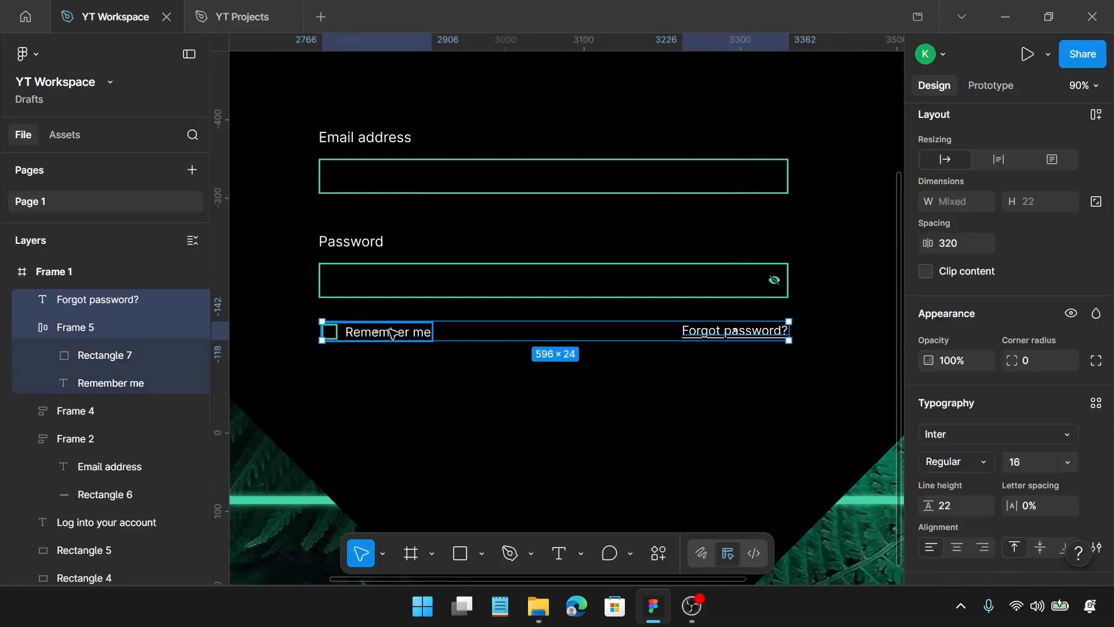
key("shift+a")
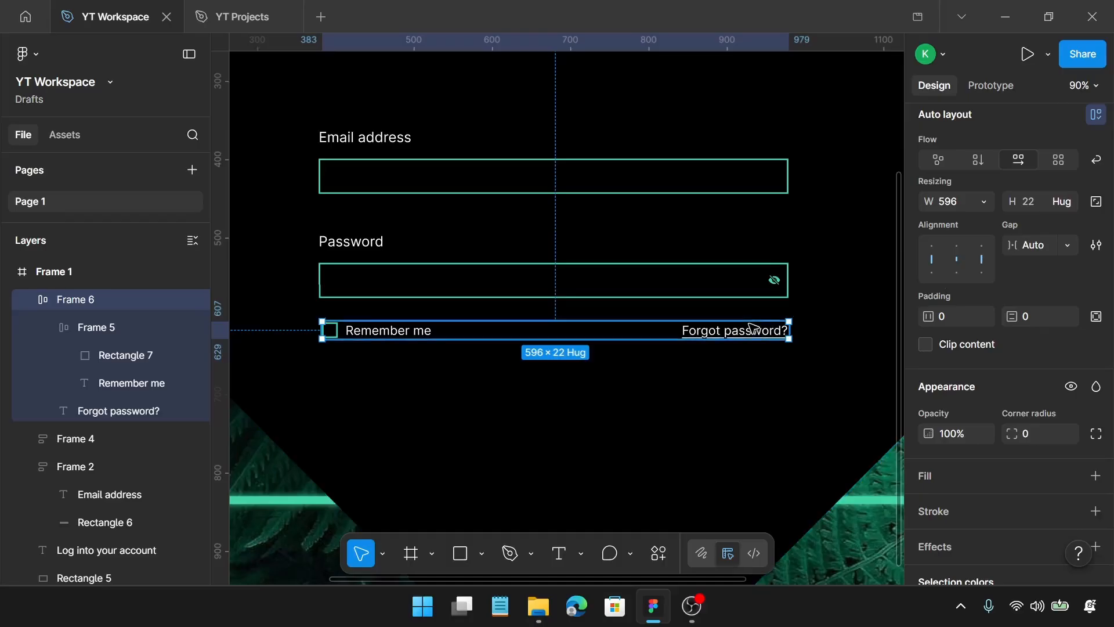
left_click(570, 268)
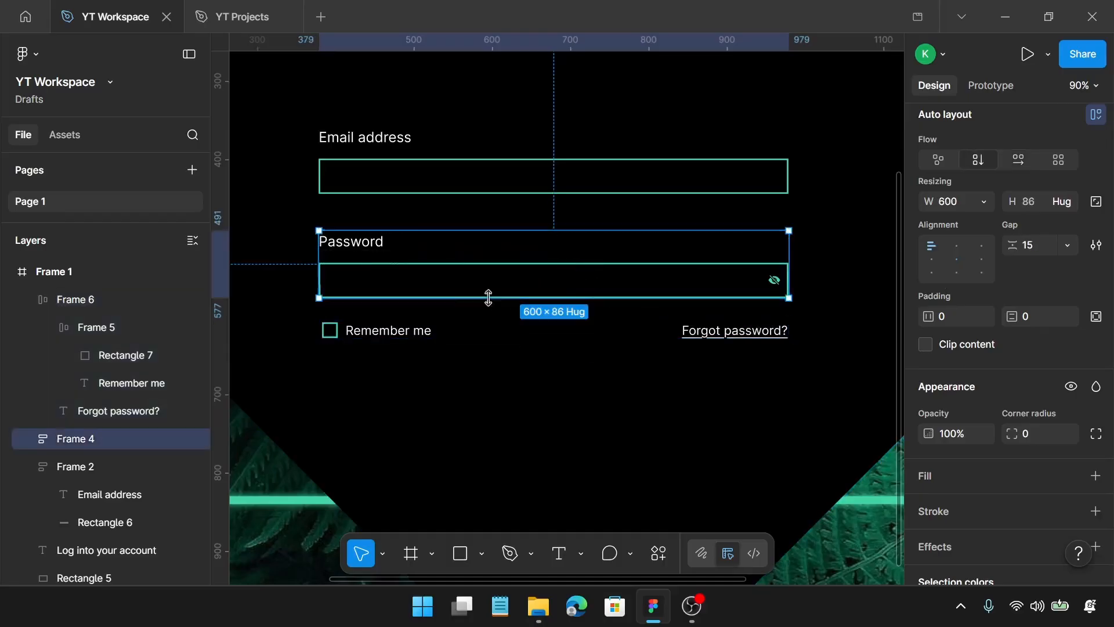
left_click_drag(427, 336, 422, 320)
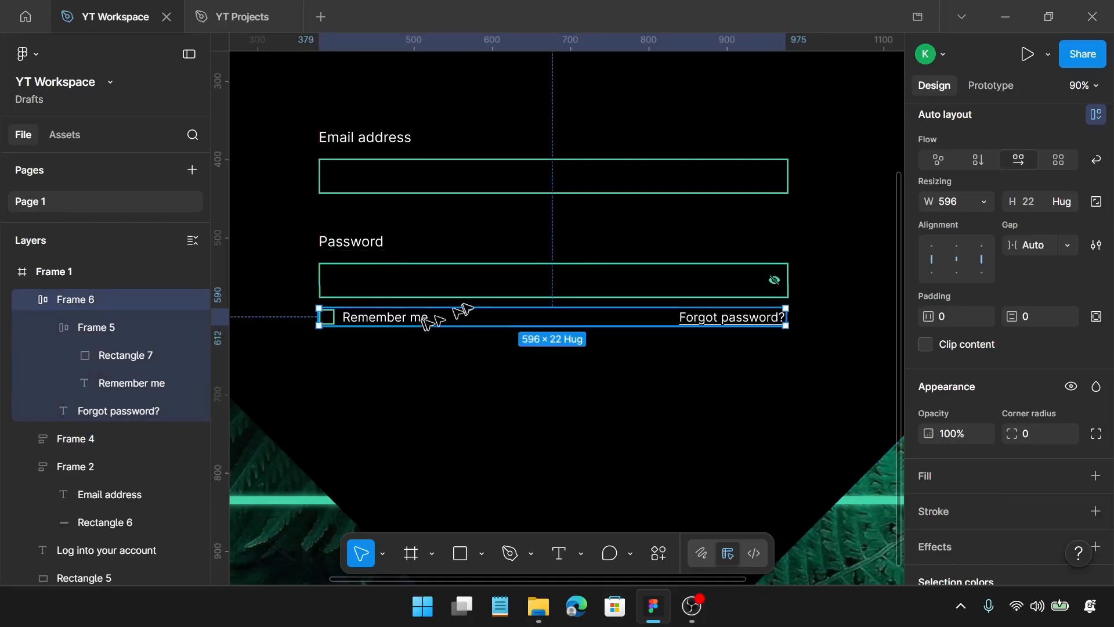
Wrap the password group and the "Remember me" row in a vertical auto layout with a gap of 15
left_click(487, 277, "shift")
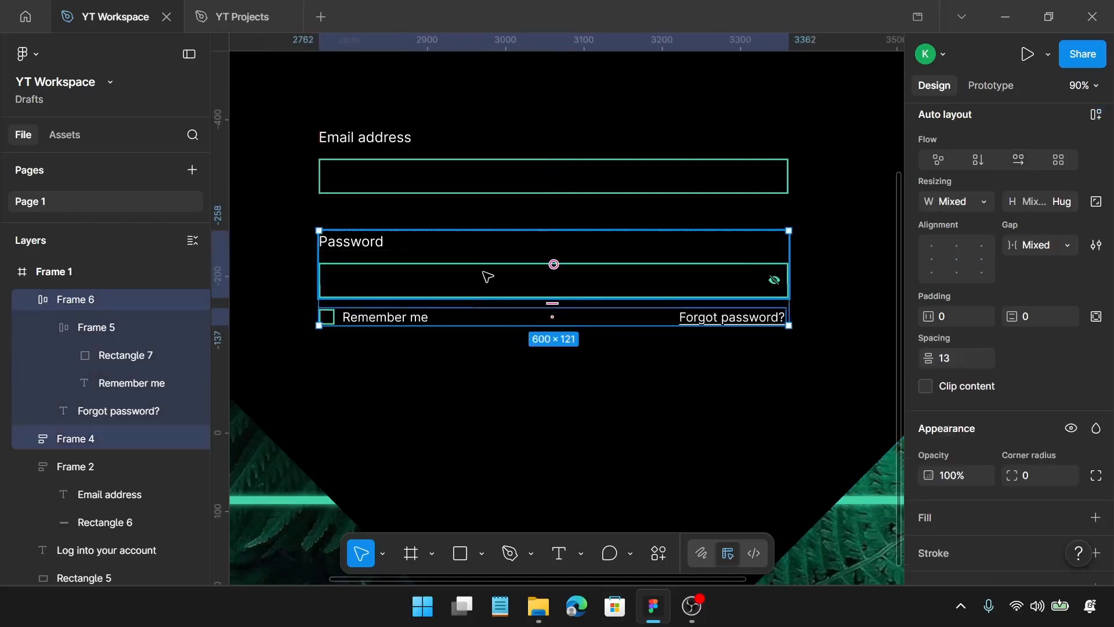
key("shift+a")
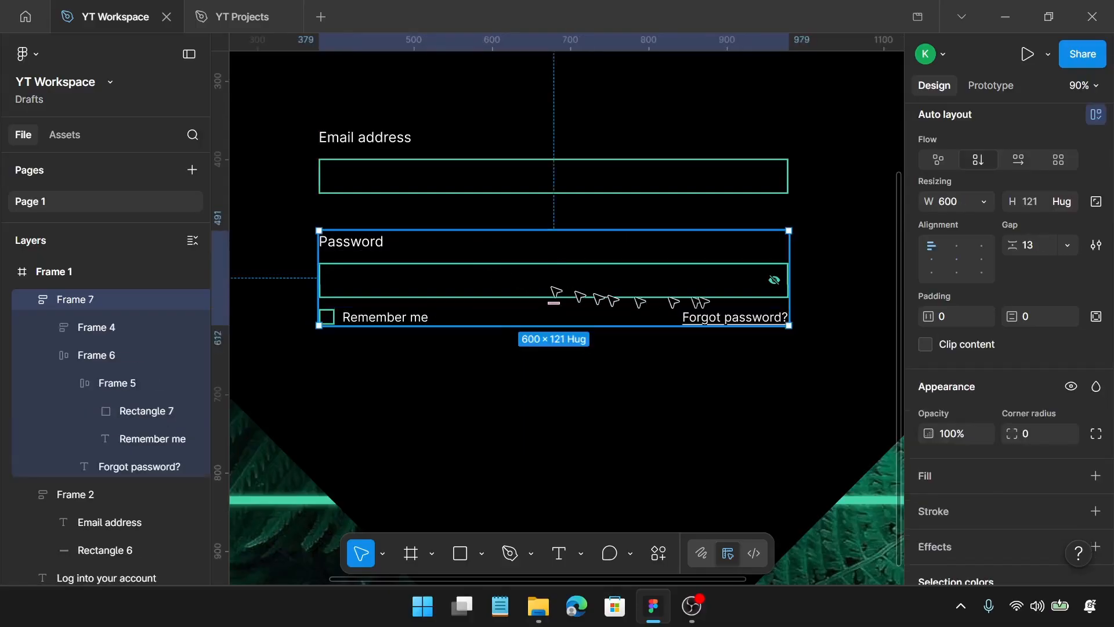
left_click(1041, 244)
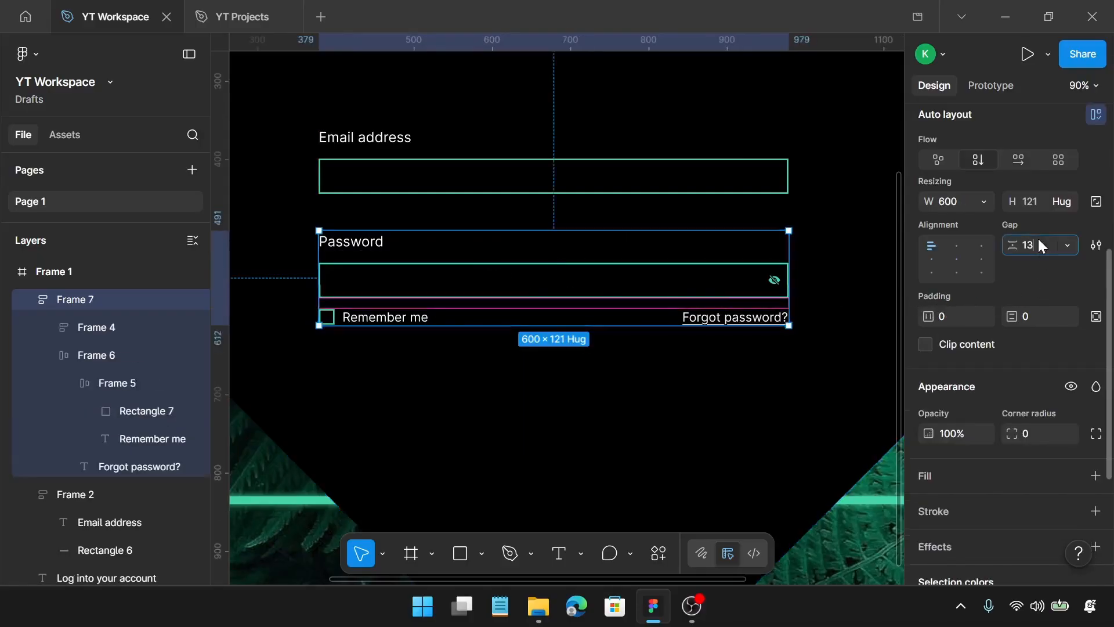
type("15")
key("Return")
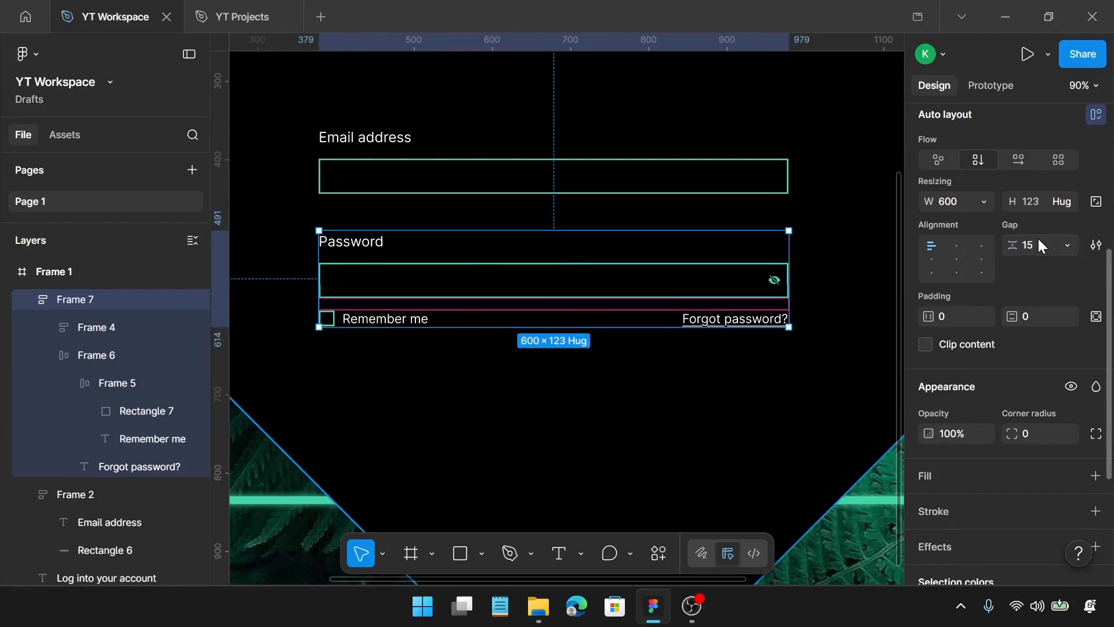
Wrap the email group and the password block in a vertical auto layout with a gap of 20
scroll(1038, 238, "up", 2)
left_click(696, 190)
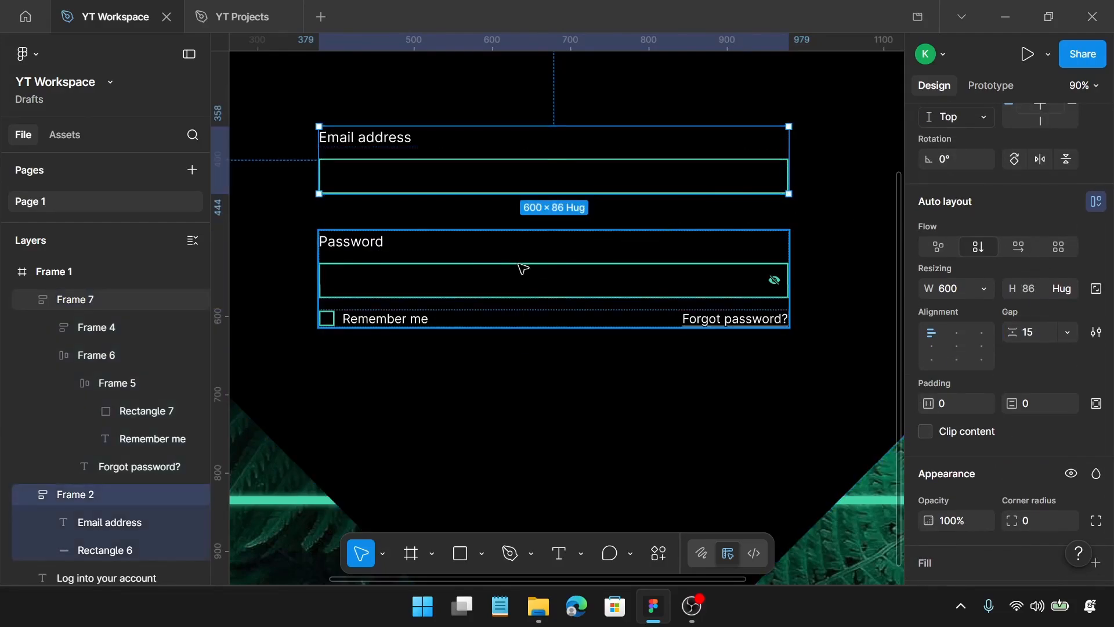
left_click(522, 264, "shift")
key("shift+a")
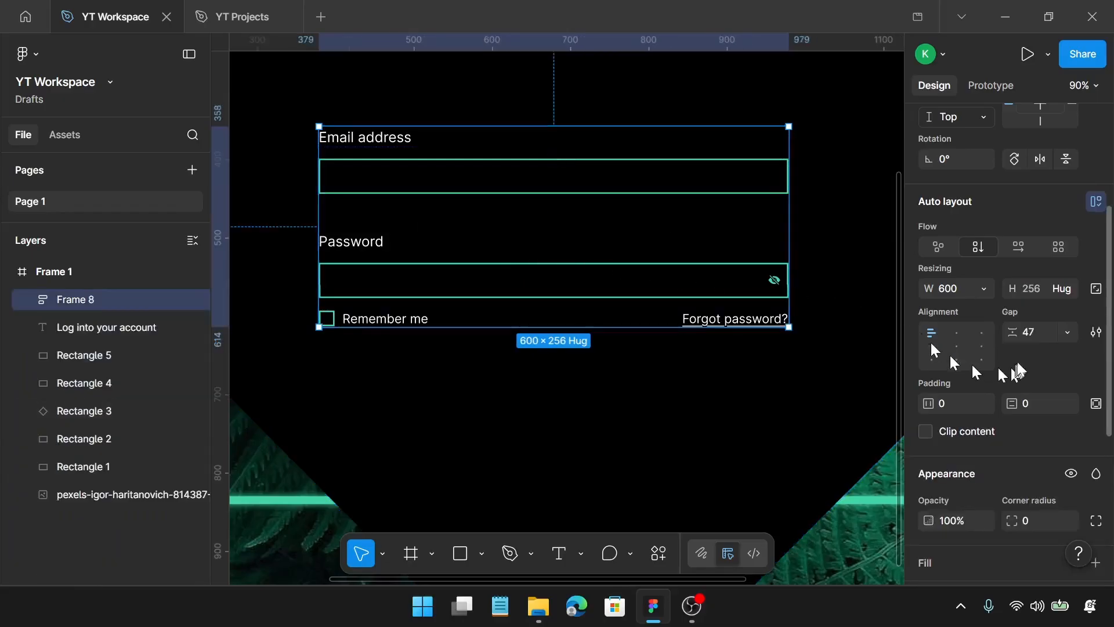
left_click(1032, 336)
type("20")
key("Return")
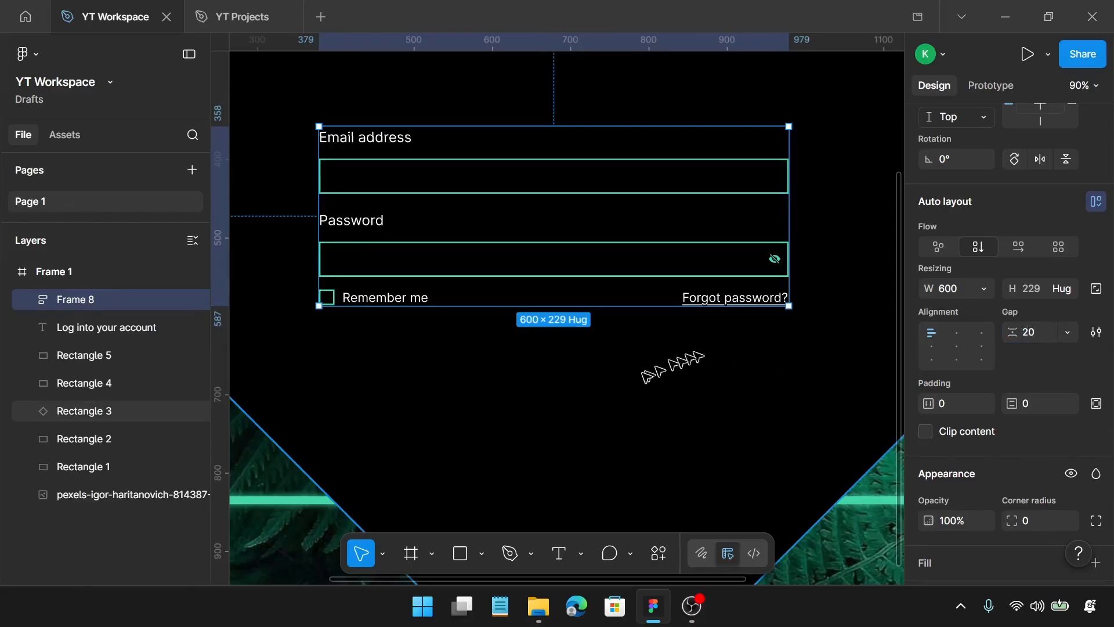
Add the text "Log in" in the empty area below the form, at about X 647, Y 670
scroll(635, 381, "down", 3)
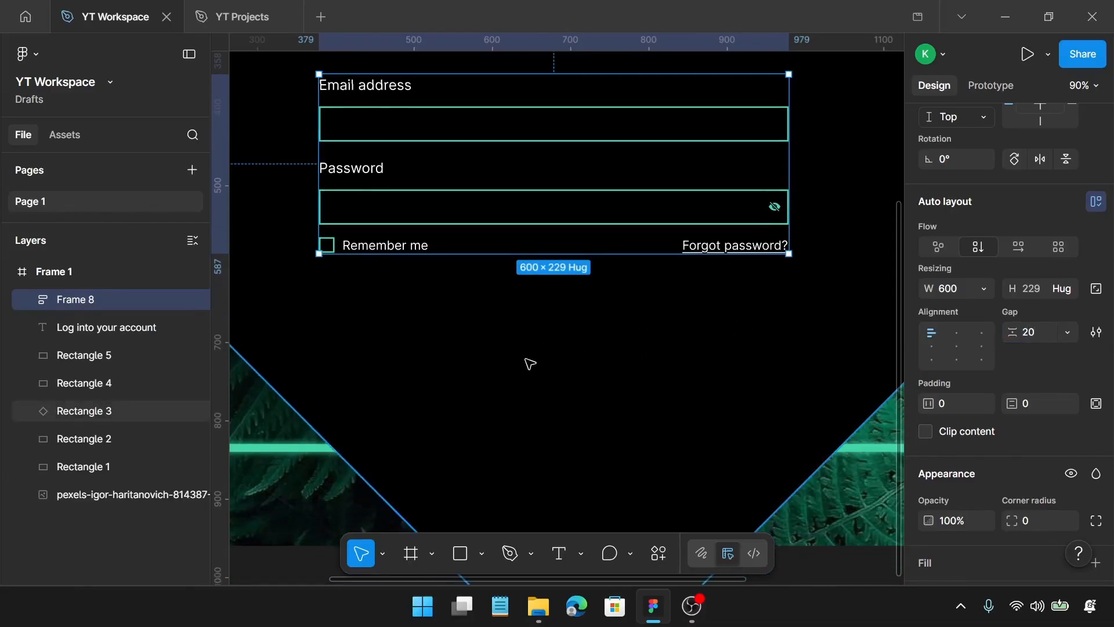
key("t")
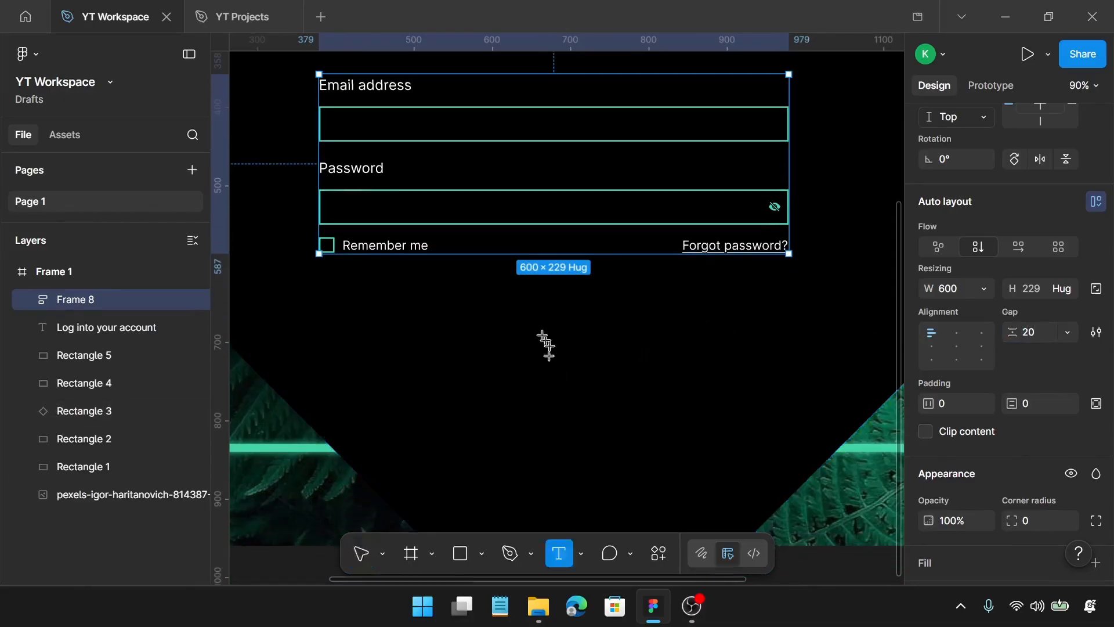
left_click(530, 319)
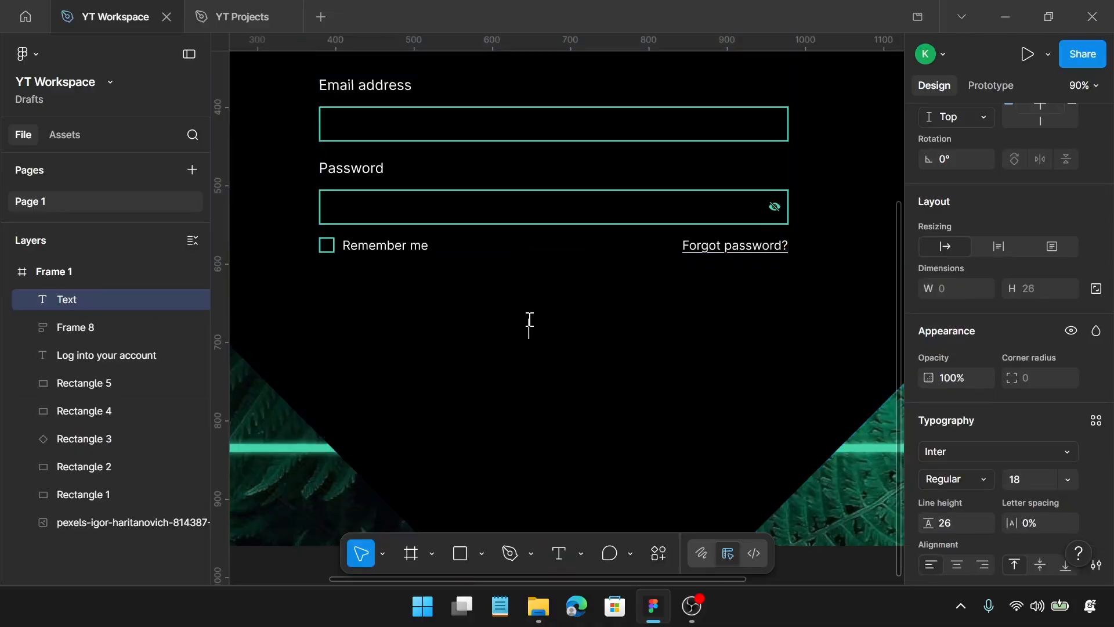
type("Log in")
key("Escape")
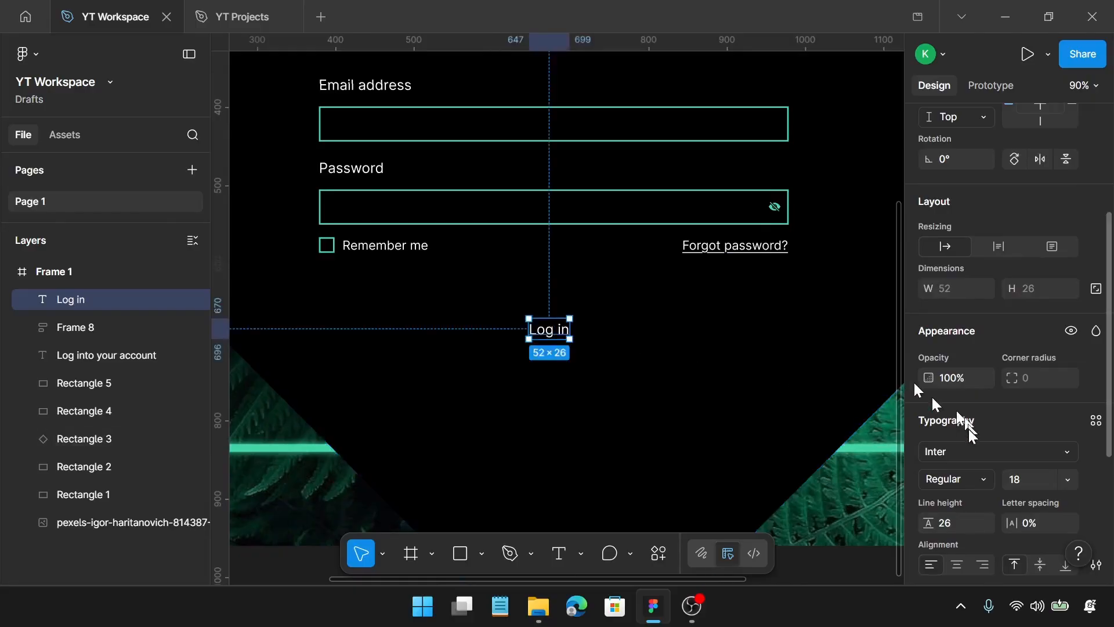
Set the "Log in" text to font size 20 and line height 28
scroll(998, 435, "down", 3)
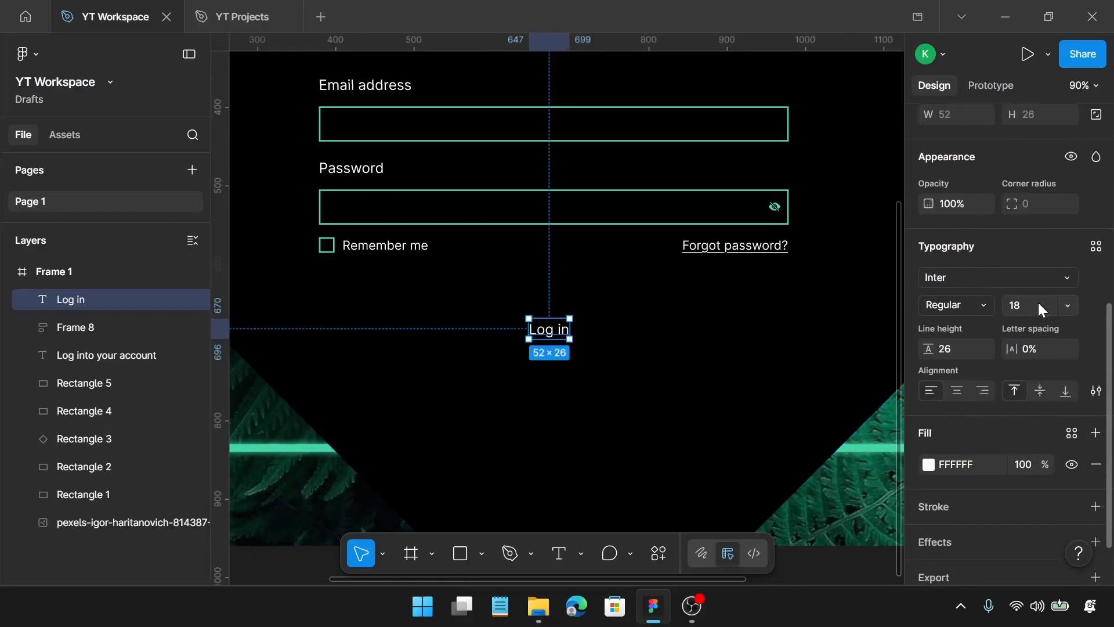
type("20")
key("Return")
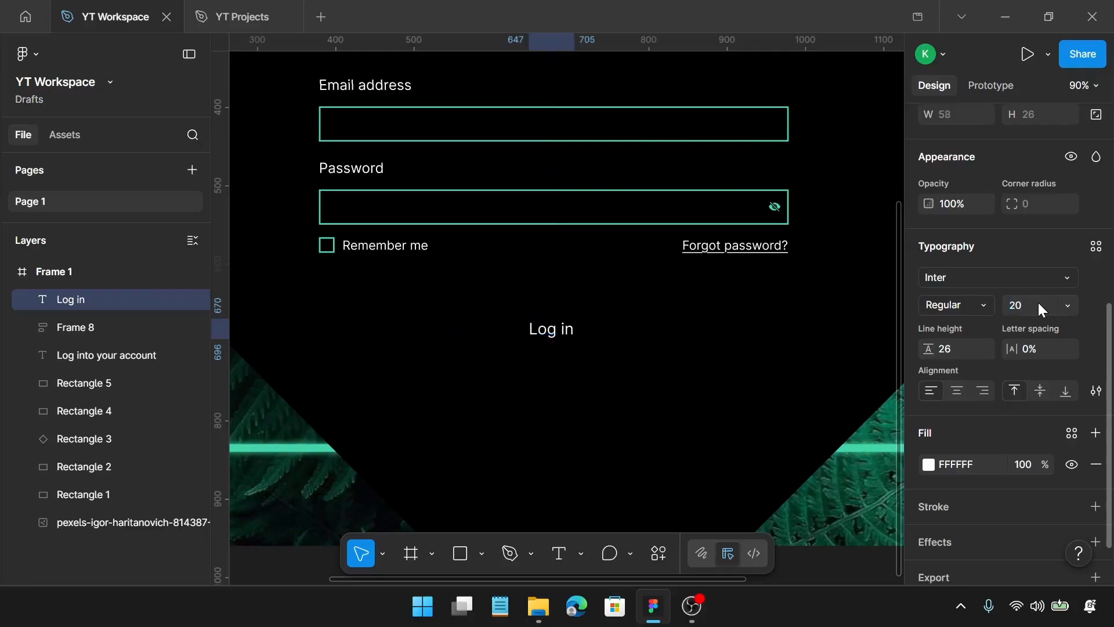
left_click(954, 343)
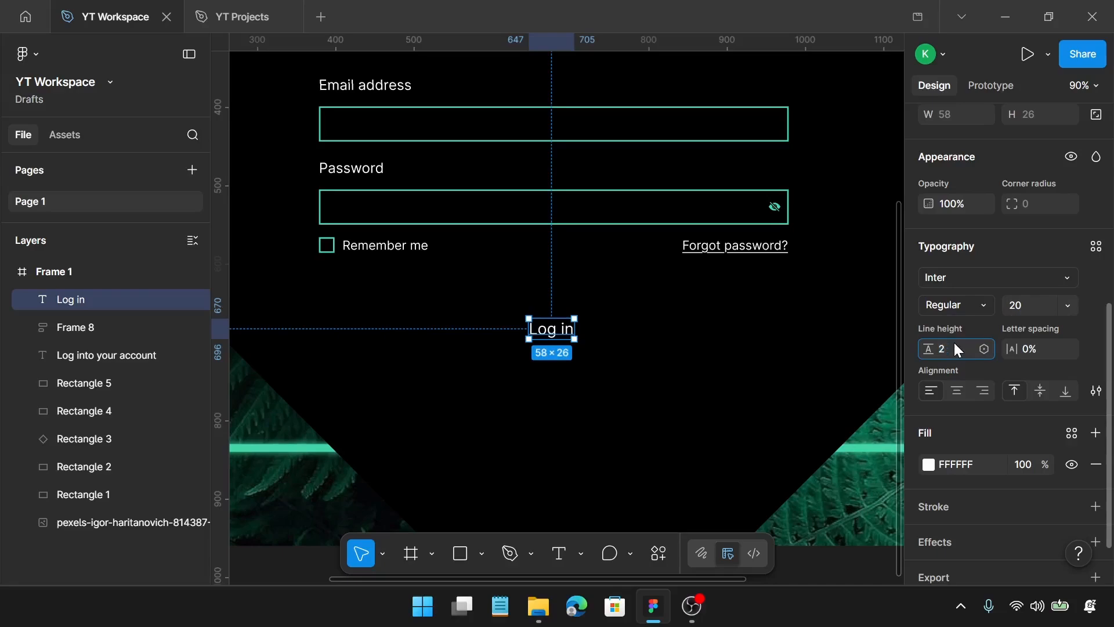
type("28")
key("Return")
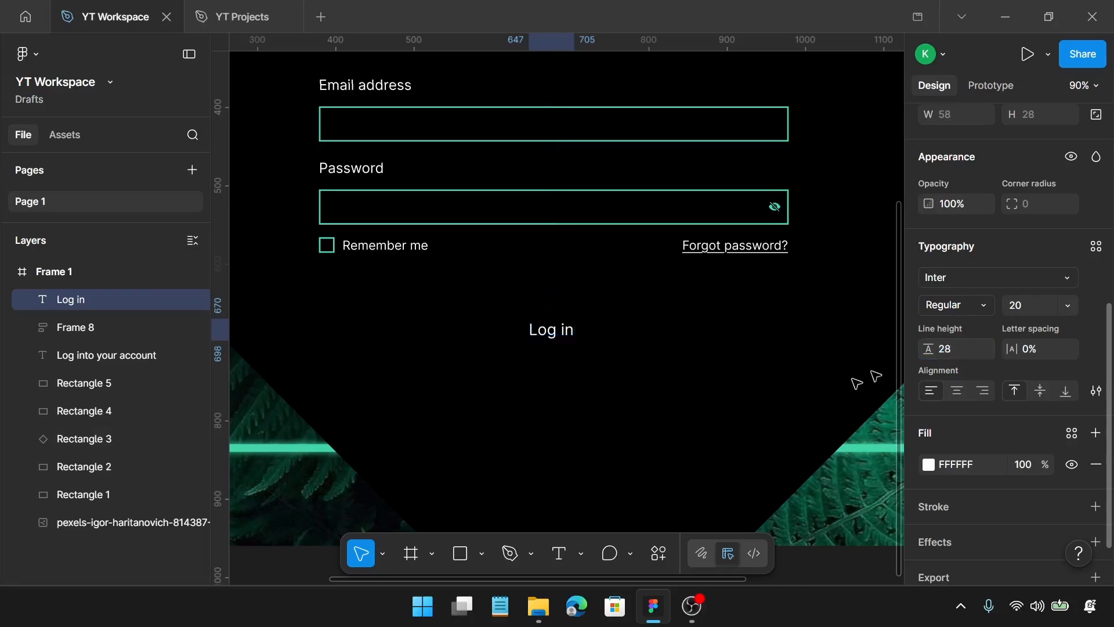
Wrap the "Log in" text in an auto layout frame and set its horizontal padding to 60
key("shift+a")
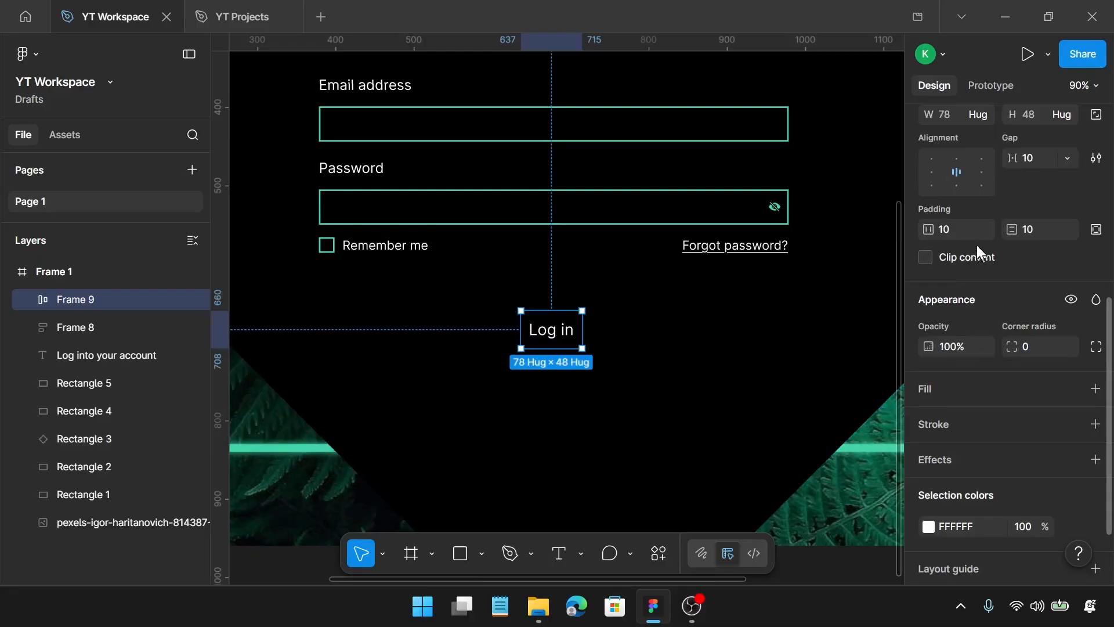
left_click(959, 230)
key("Return")
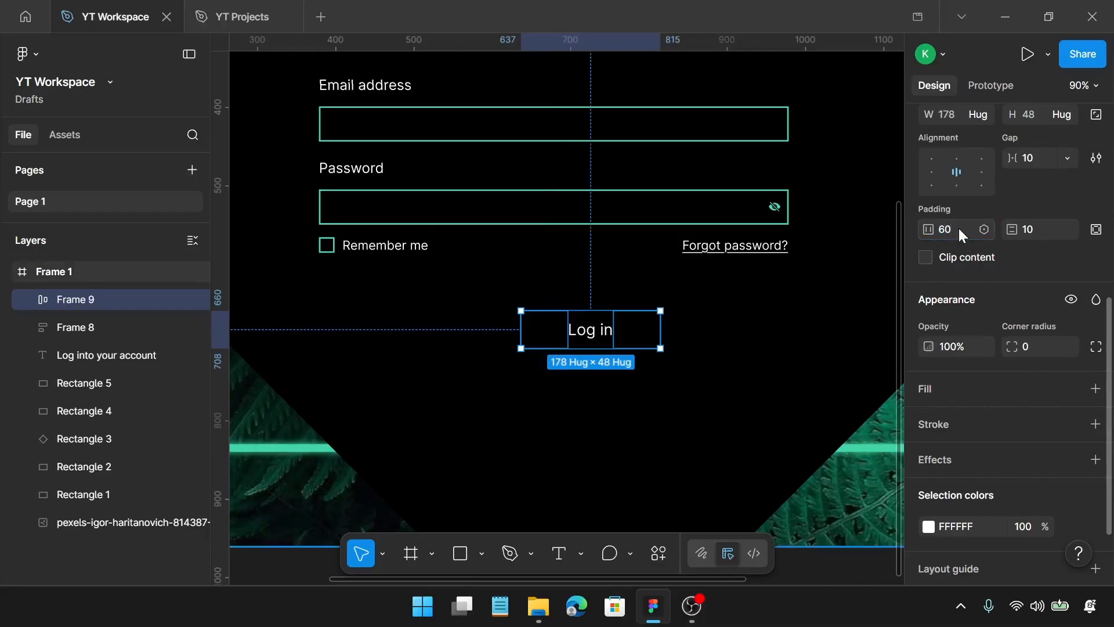
Set the Log in button's vertical padding to 8 and give it a 43D5A7 stroke of weight 2
left_click(1048, 228)
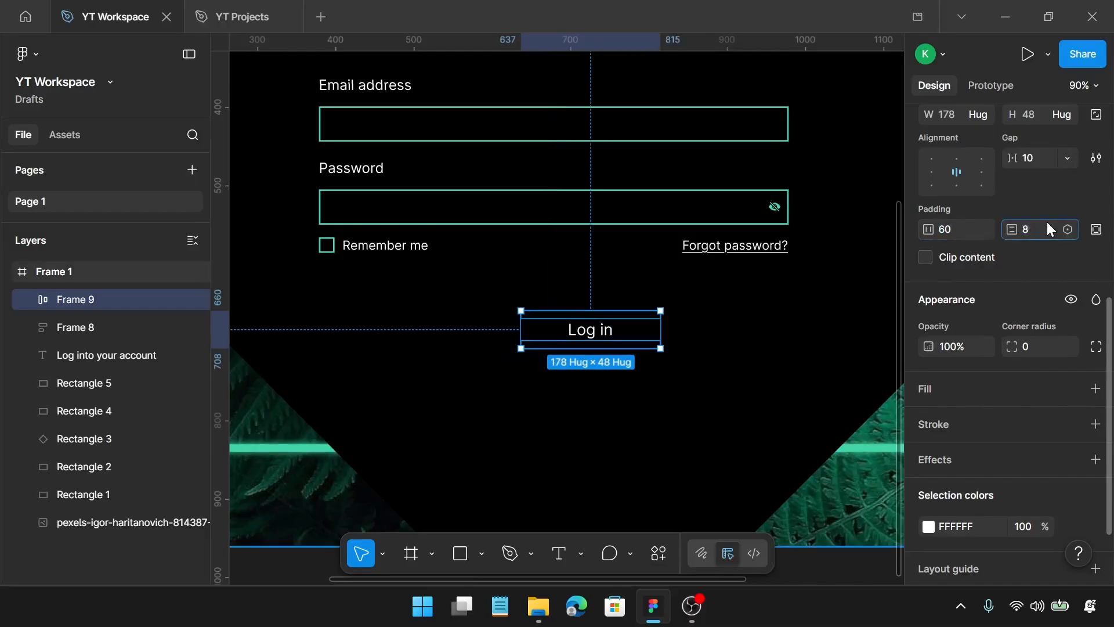
key("Return")
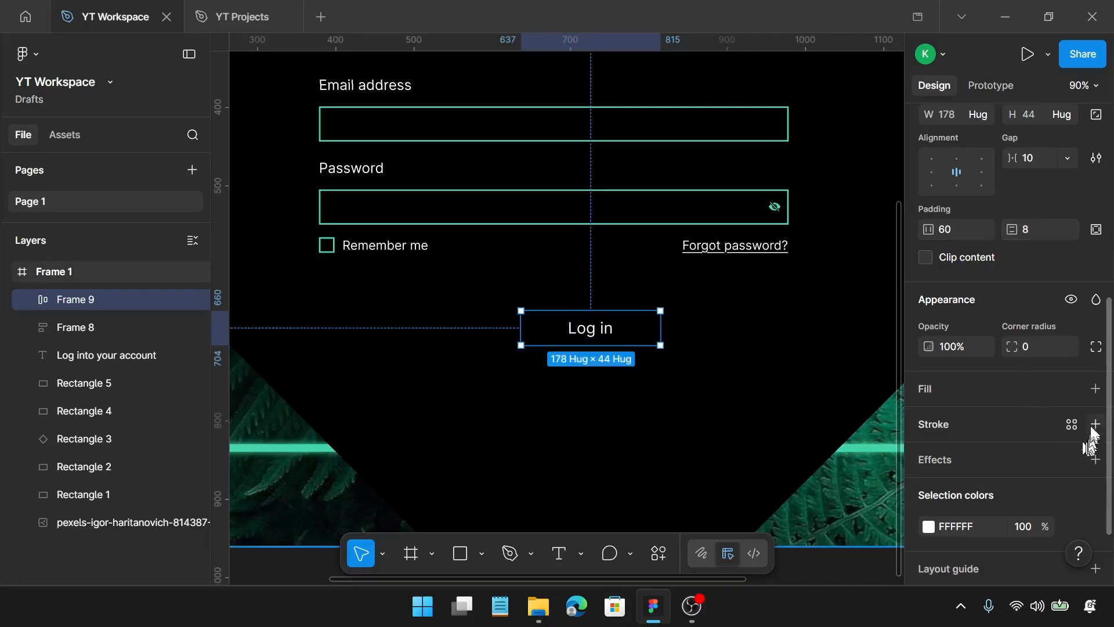
left_click(1094, 427)
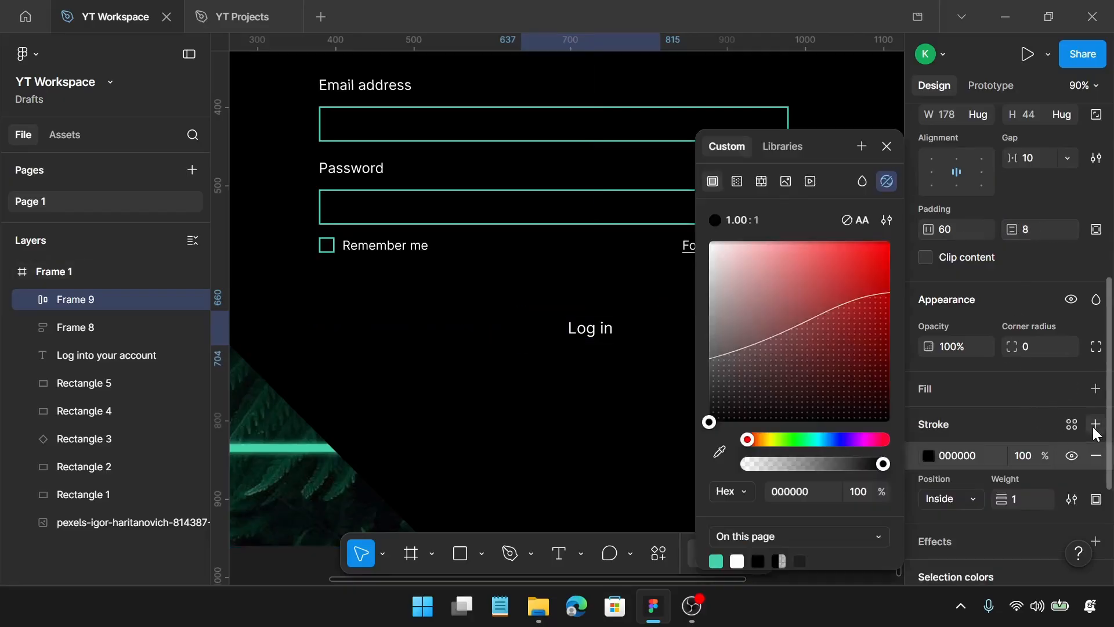
left_click(717, 560)
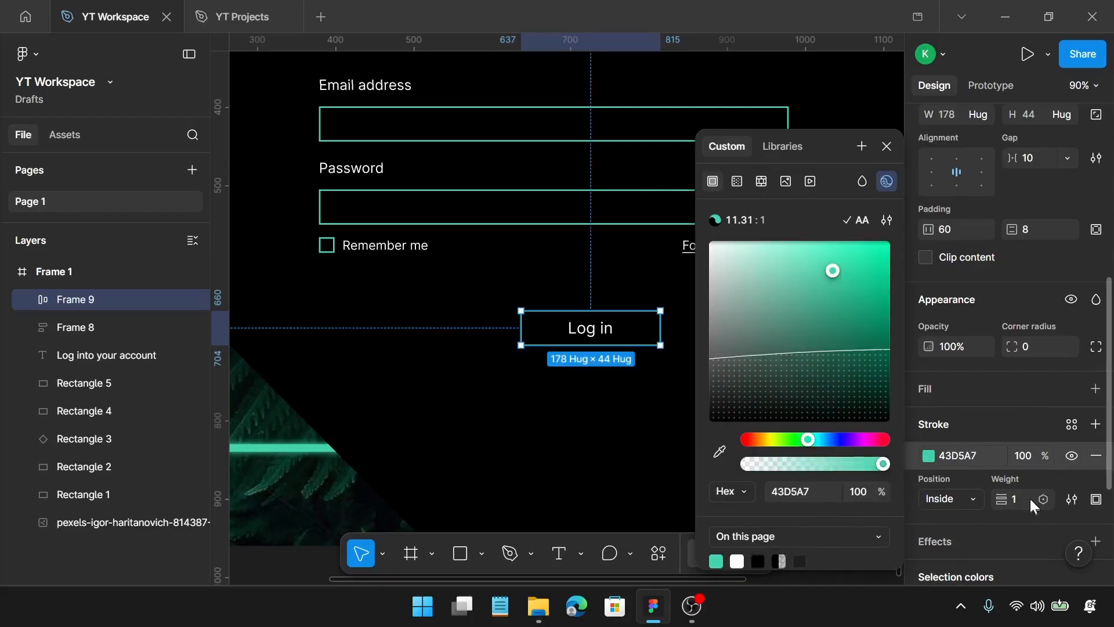
type("2")
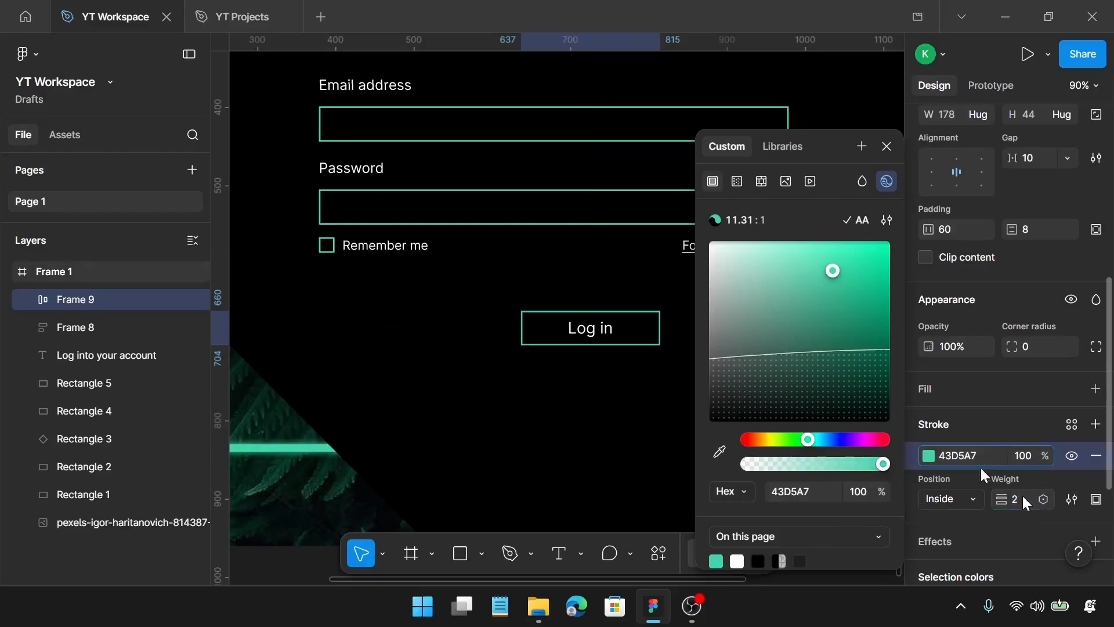
left_click(887, 146)
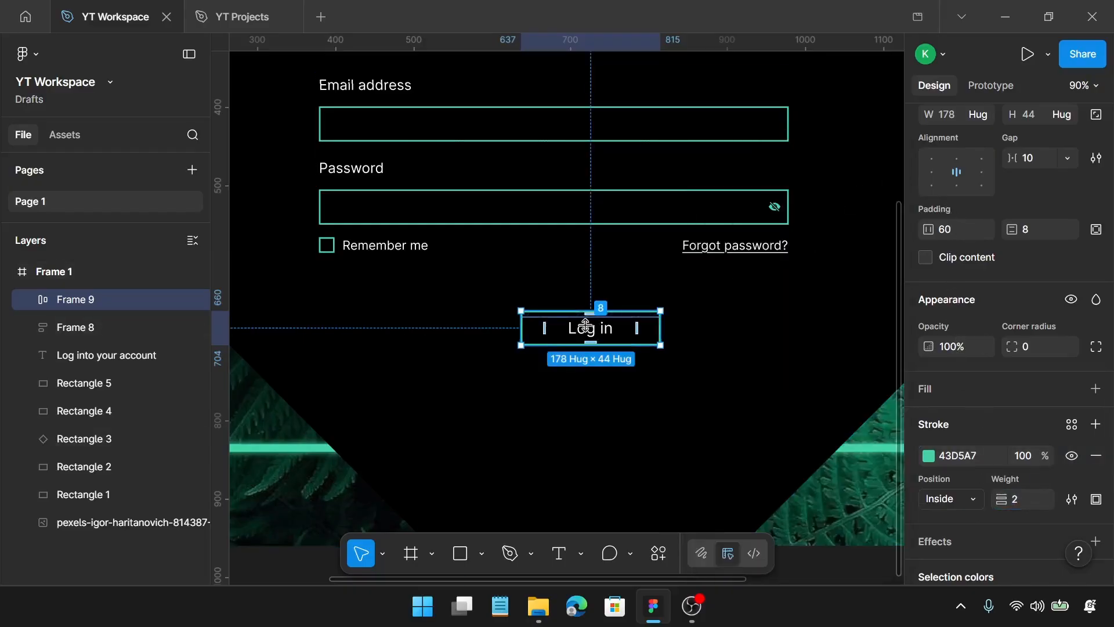
Move the Log in button slightly to about X 623, Y 657
scroll(609, 330, "up", 5)
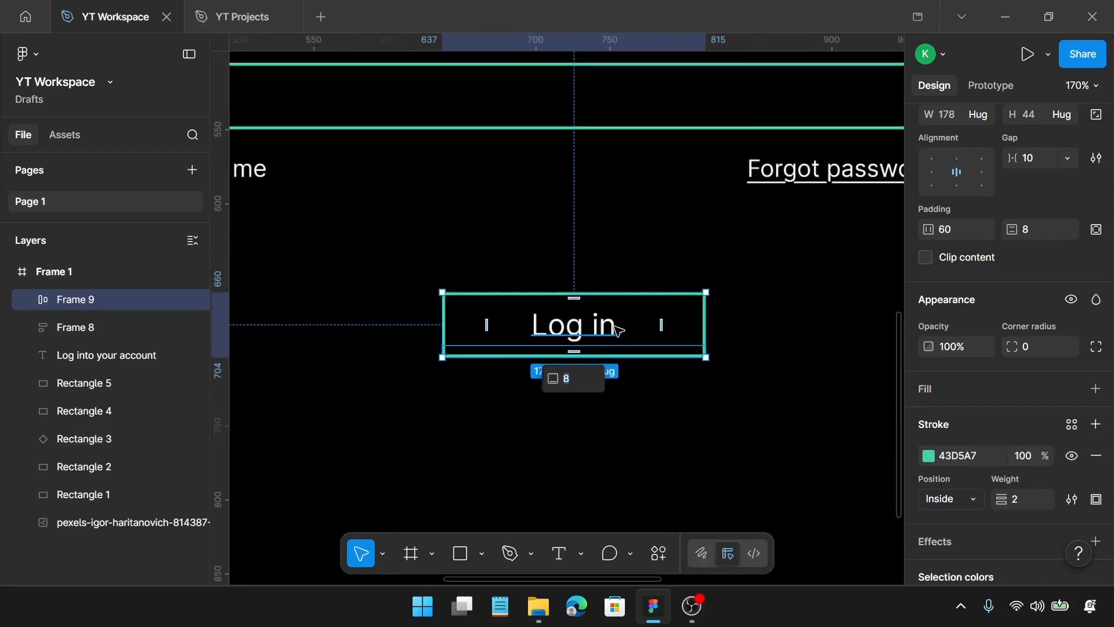
mouse_move(603, 332)
left_mouse_down()
mouse_move(570, 331)
mouse_move(585, 327)
left_mouse_up()
scroll(585, 326, "down", 2)
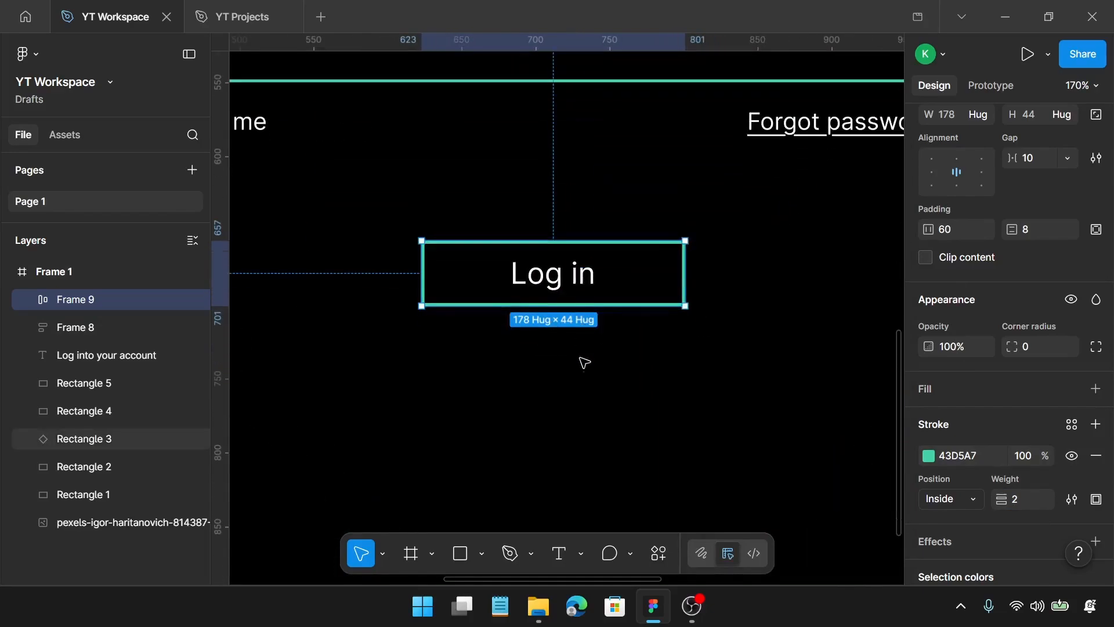
Add the text "Don't have an account? Sign in" in the empty area below the Log in button
key("t")
left_click(524, 369)
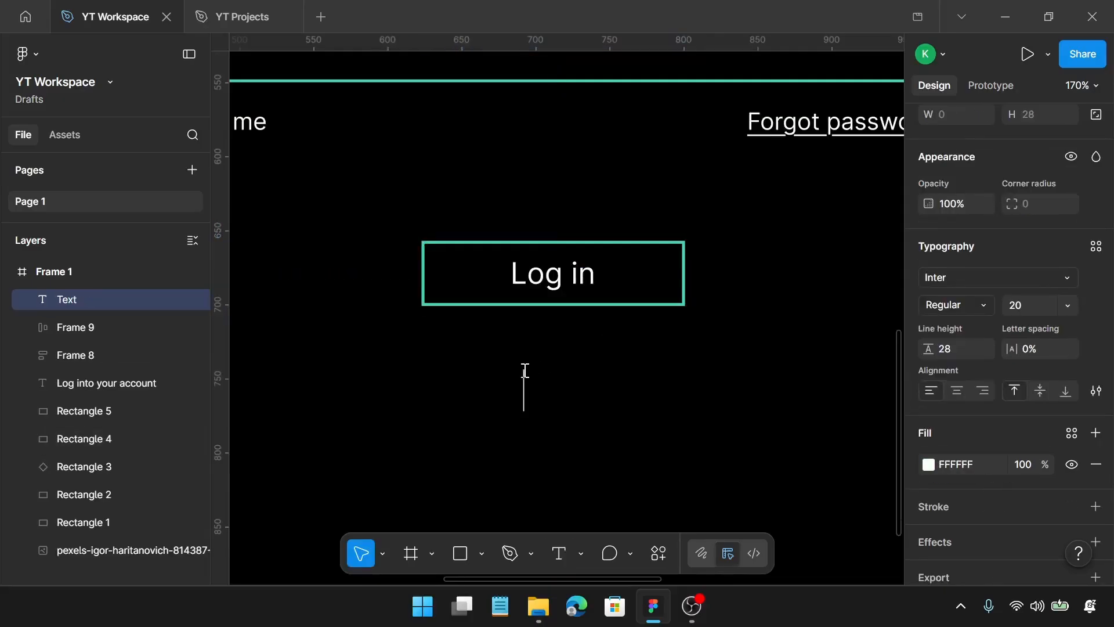
type("Do")
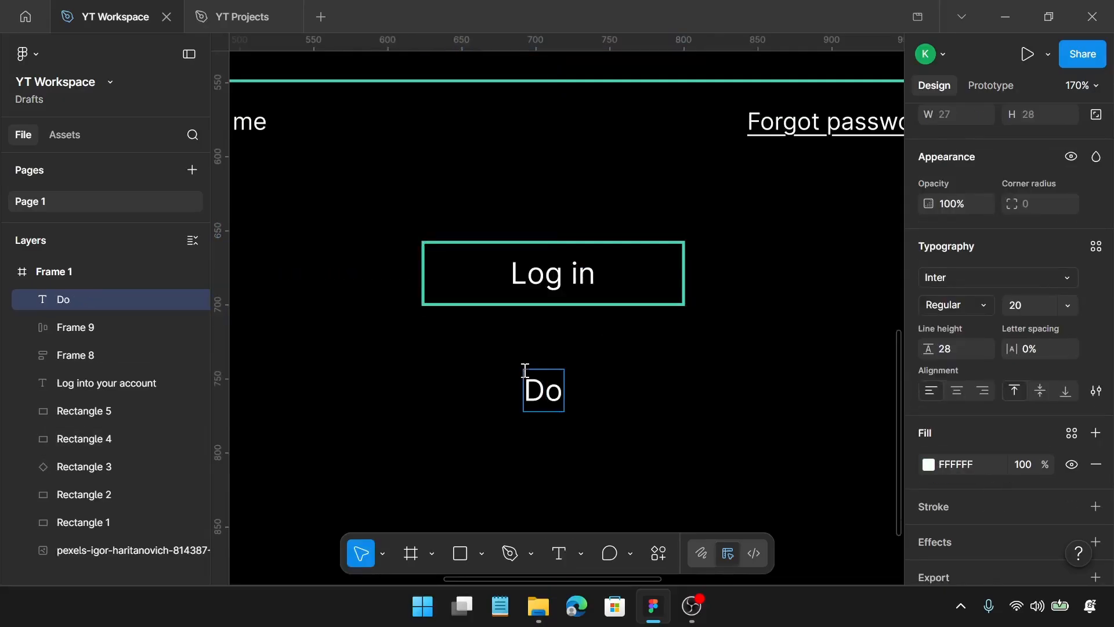
type("n't ")
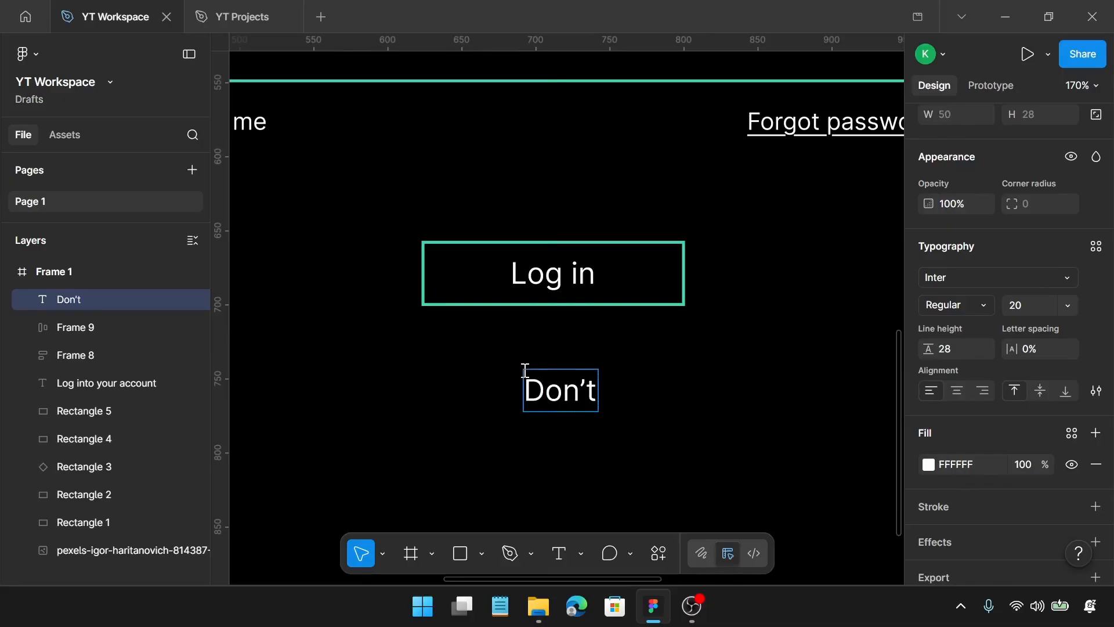
type("have ")
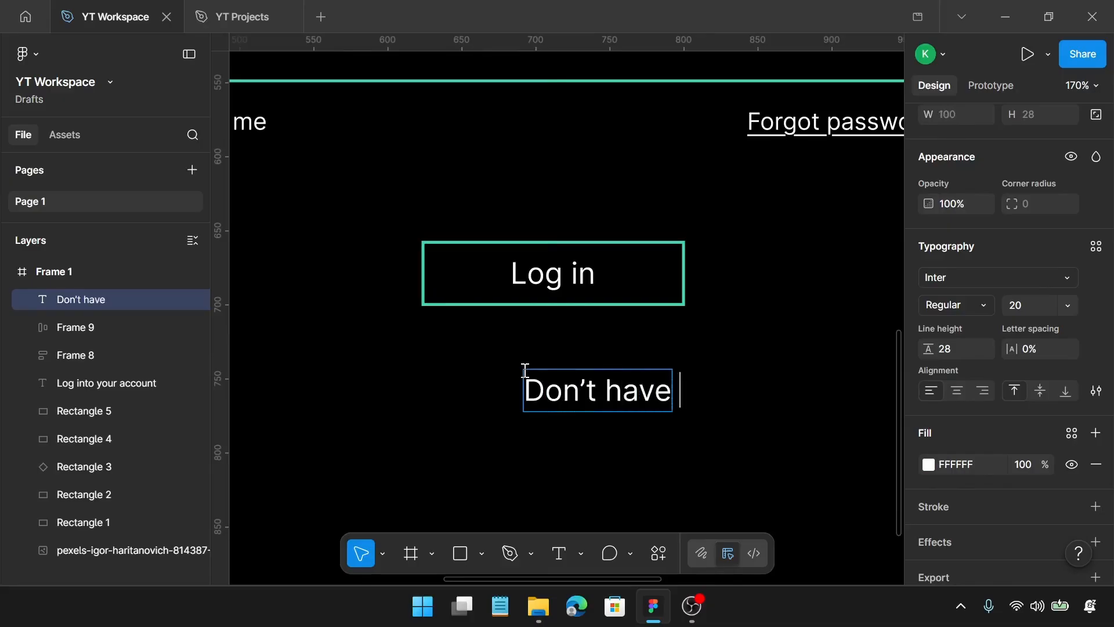
type("an acc")
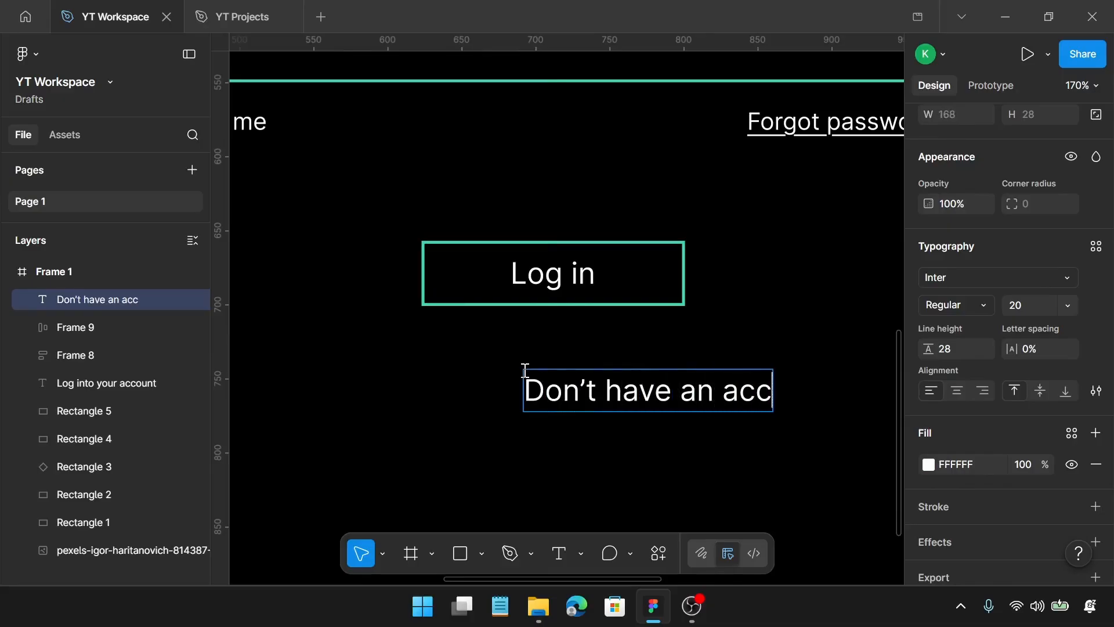
type("ount")
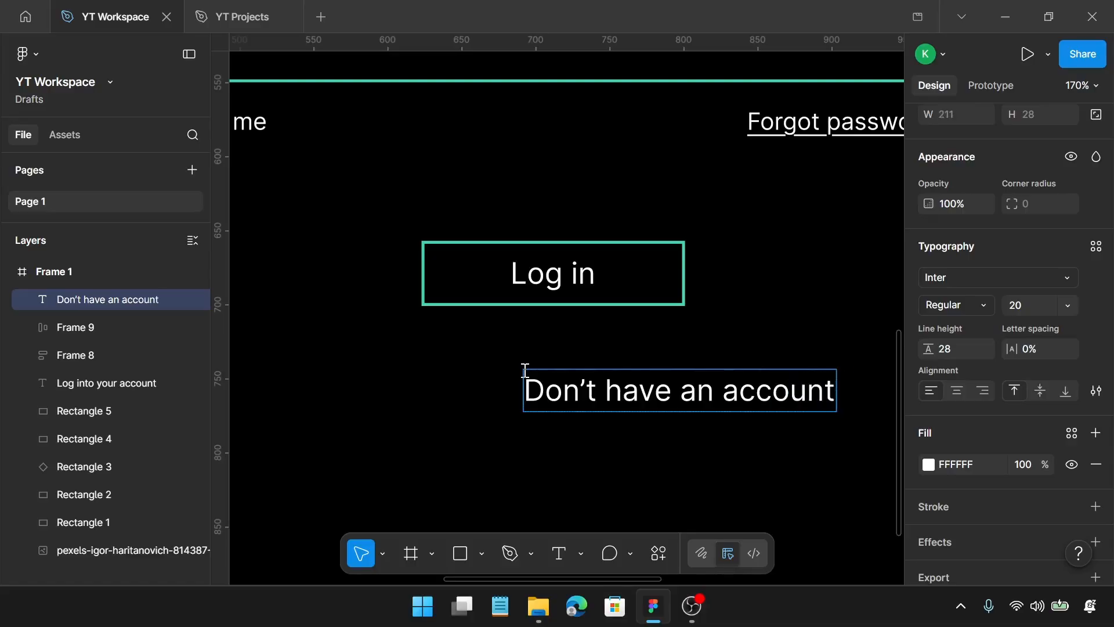
type("? Sign")
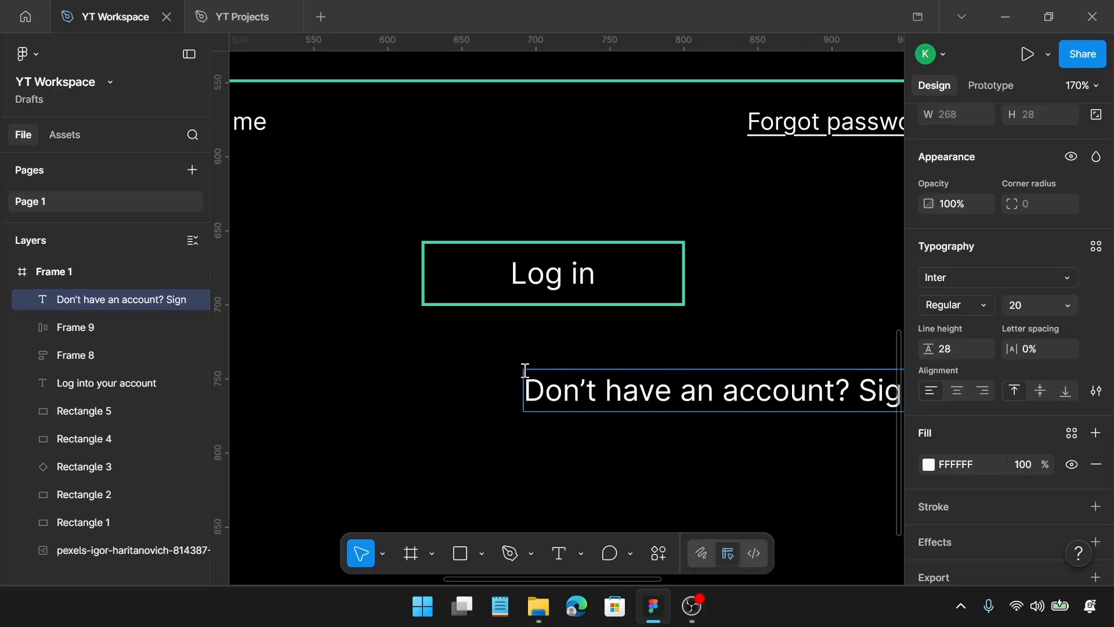
type(" in")
Recolor only the words "Sign in" with the green 43D5A7 already used on the page
scroll(492, 376, "right", 5)
scroll(492, 376, "right", 3)
left_click_drag(549, 390, 636, 388)
scroll(957, 452, "down", 2)
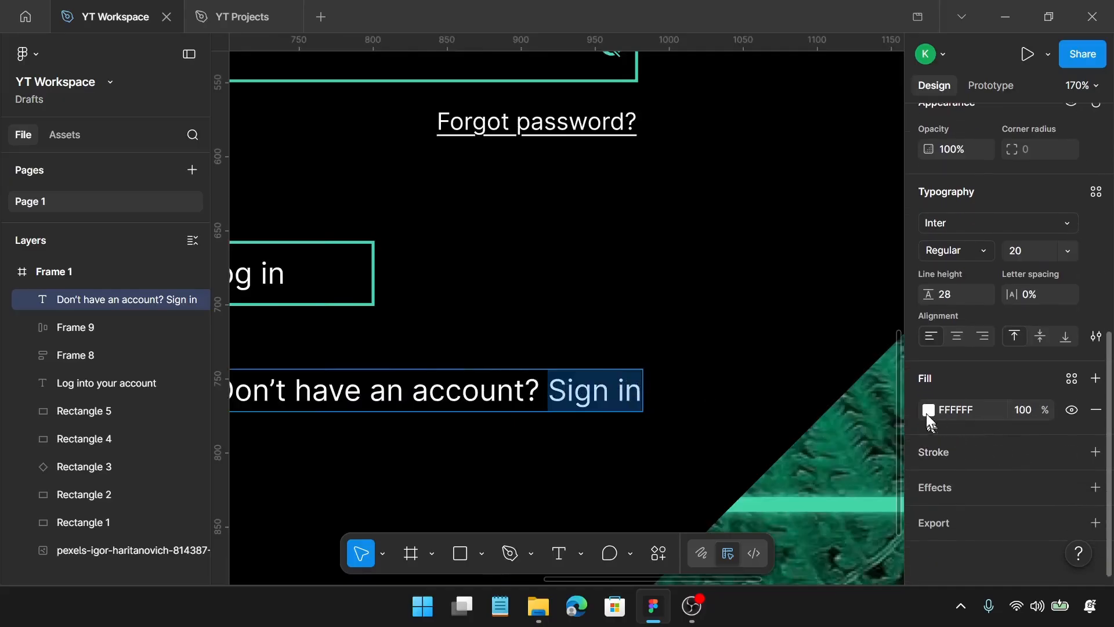
left_click(927, 411)
left_click(716, 561)
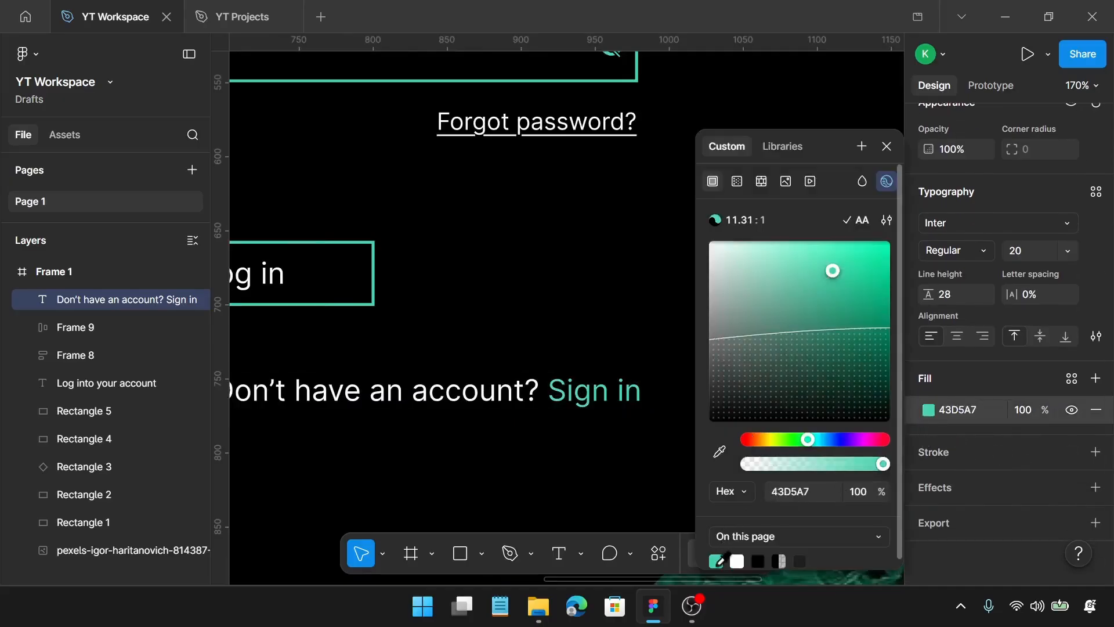
left_click(556, 483)
Move the account prompt so it is centred about 12 px below the Log in button
scroll(556, 483, "down", 3)
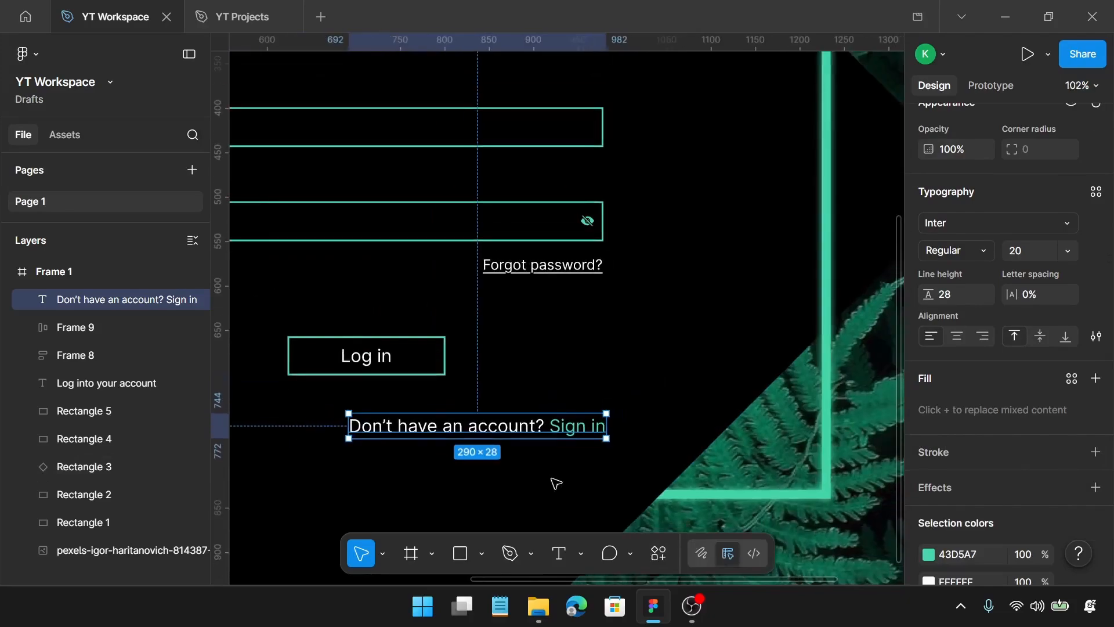
scroll(556, 483, "left", 4)
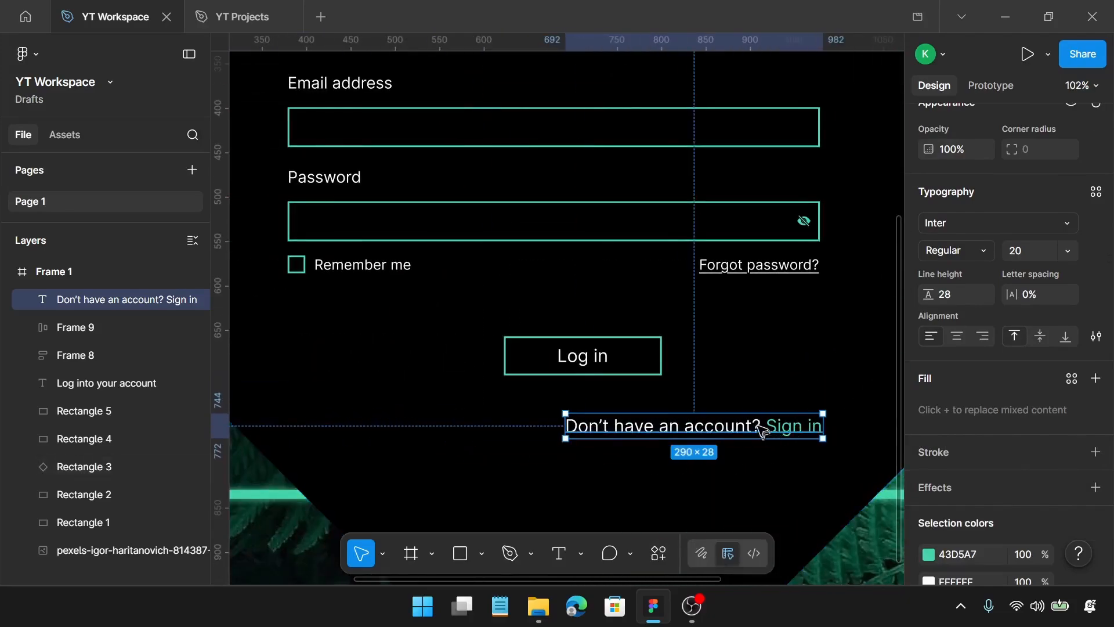
left_click_drag(756, 429, 655, 399)
Wrap the Log in button and the account prompt in a vertical auto layout with a gap of 10
left_click(614, 367, "shift")
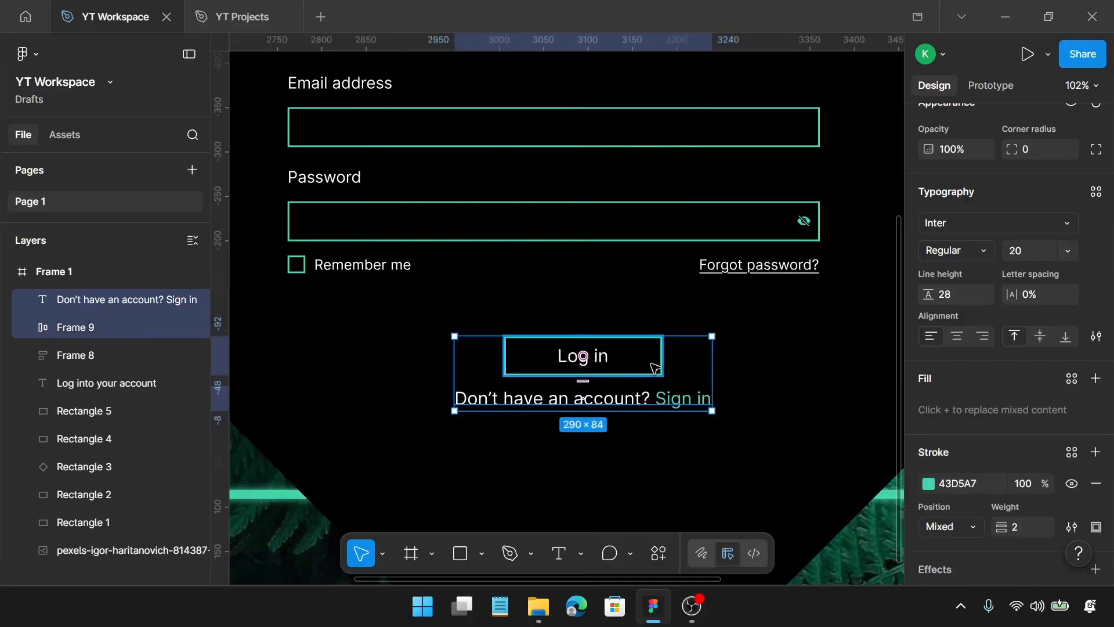
key("shift+a")
scroll(1003, 274, "up", 3)
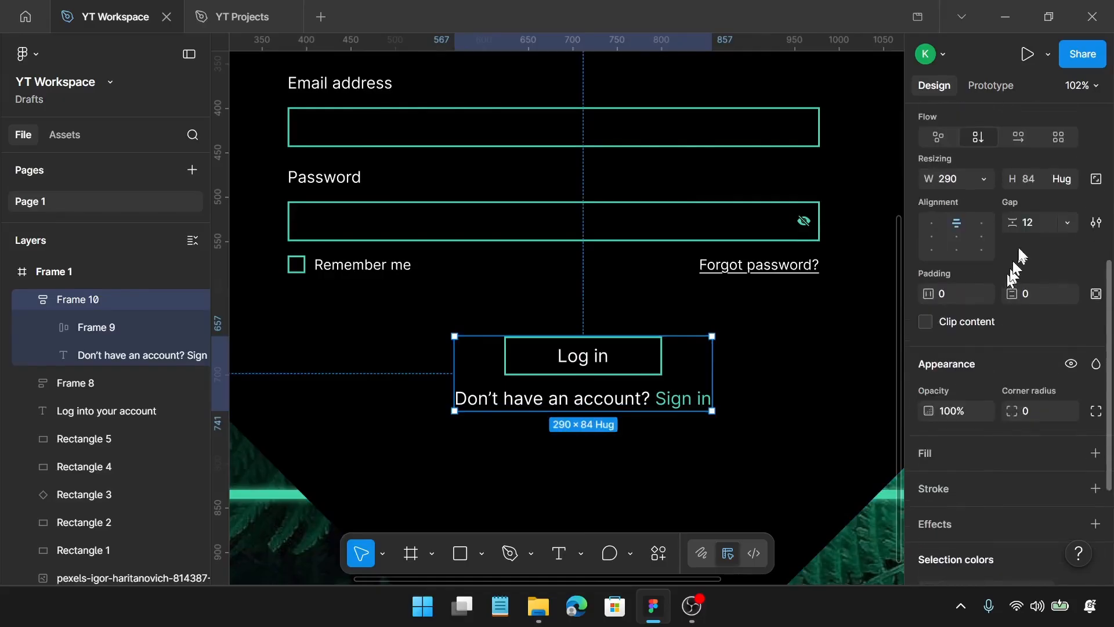
left_click(1037, 228)
type("1")
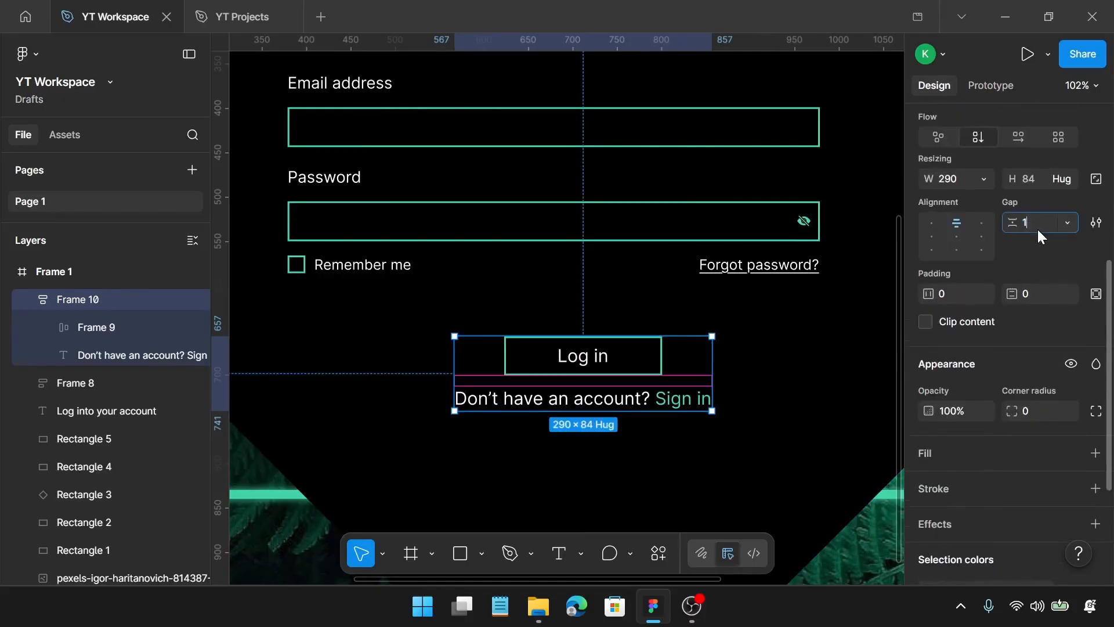
type("0")
key("Return")
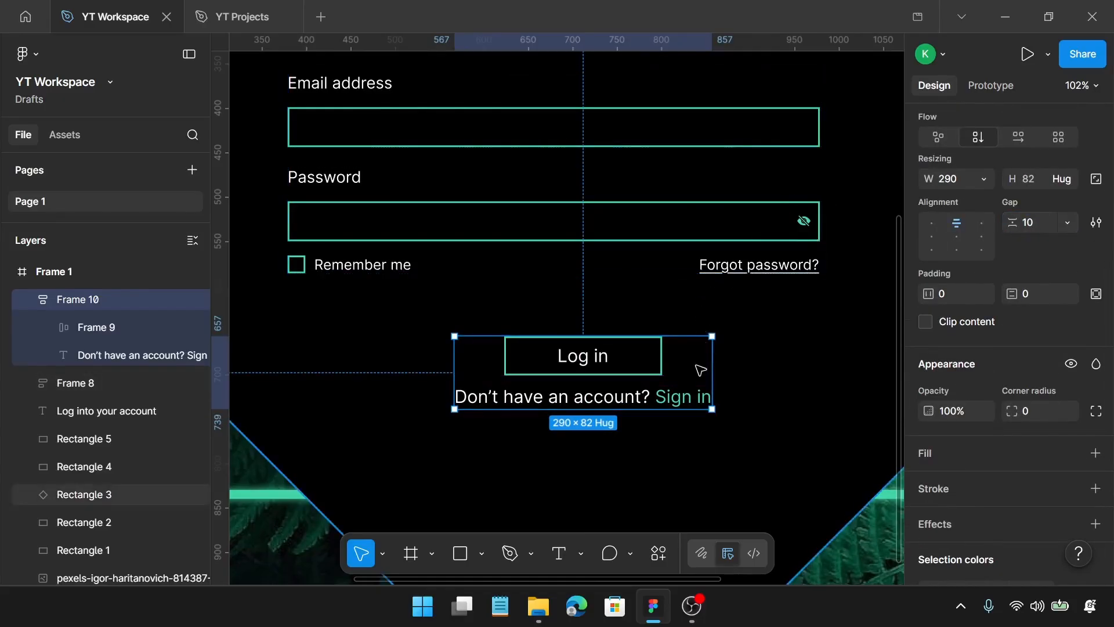
Centre the button group below the form at about X 534, Y 693, and centre the heading above the form
scroll(700, 371, "down", 5)
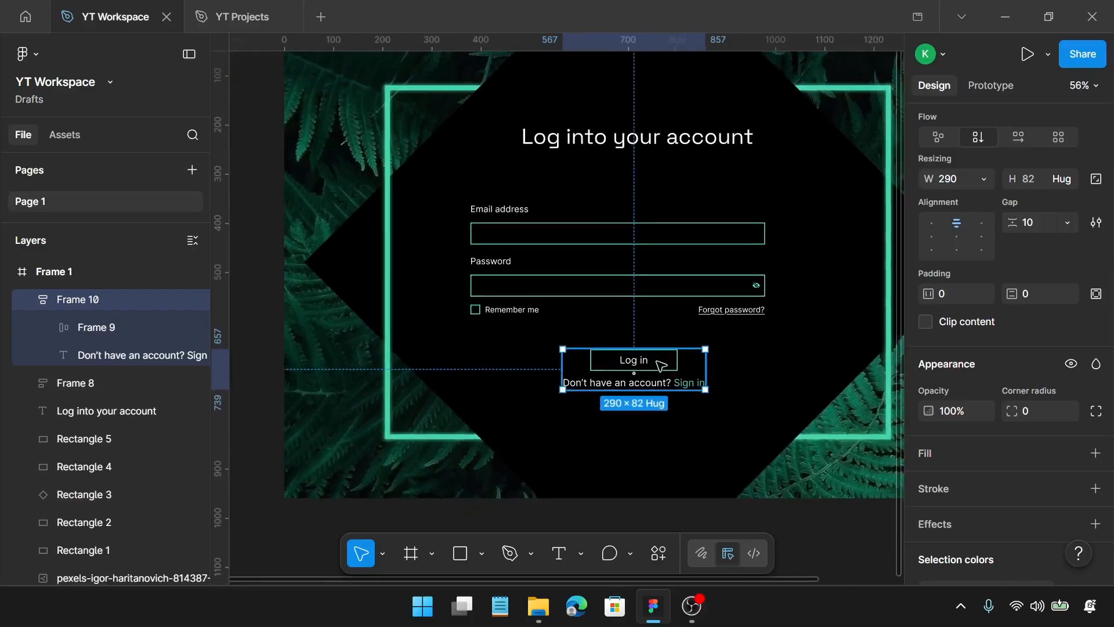
left_click_drag(661, 365, 649, 380)
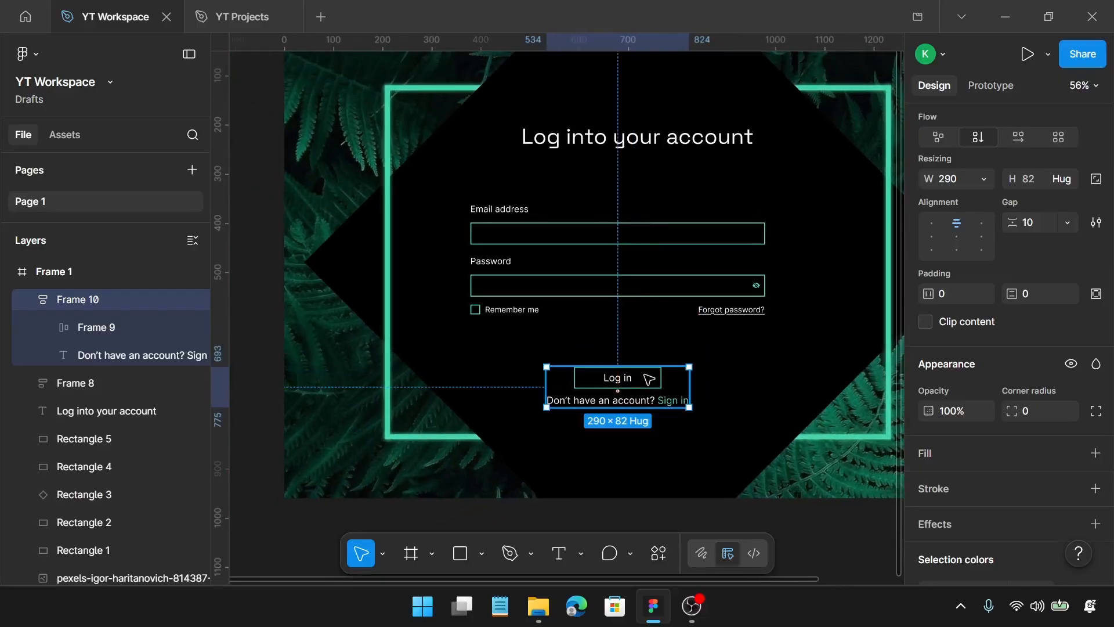
left_click(625, 146)
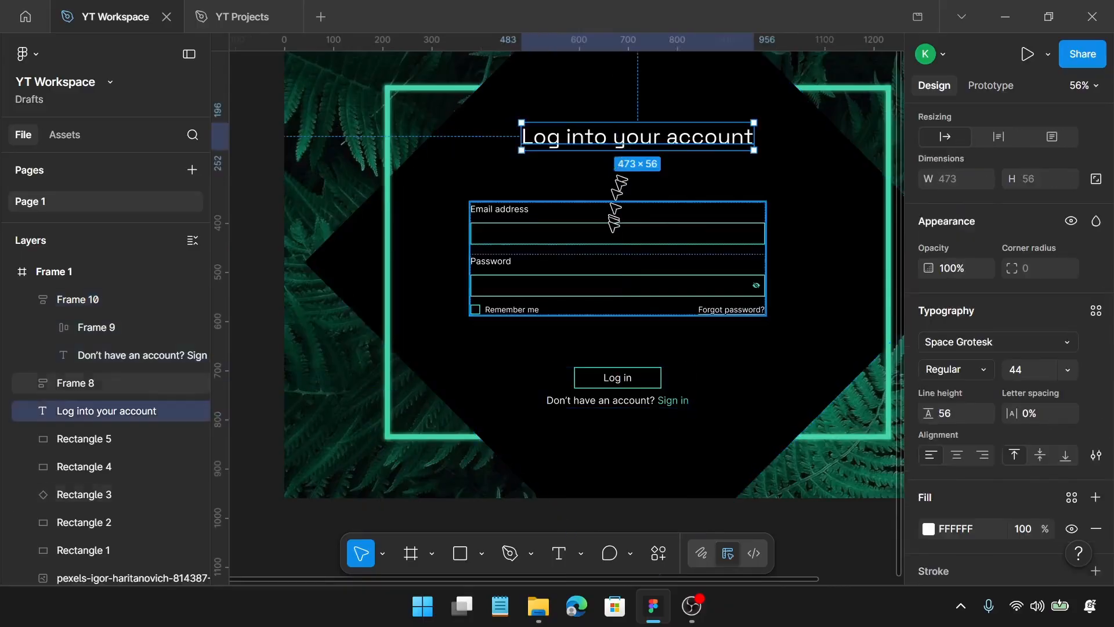
left_click_drag(653, 136, 632, 145)
Wrap the heading, form and button group in a centre-aligned vertical auto layout with a gap of 60
left_click(623, 238, "shift")
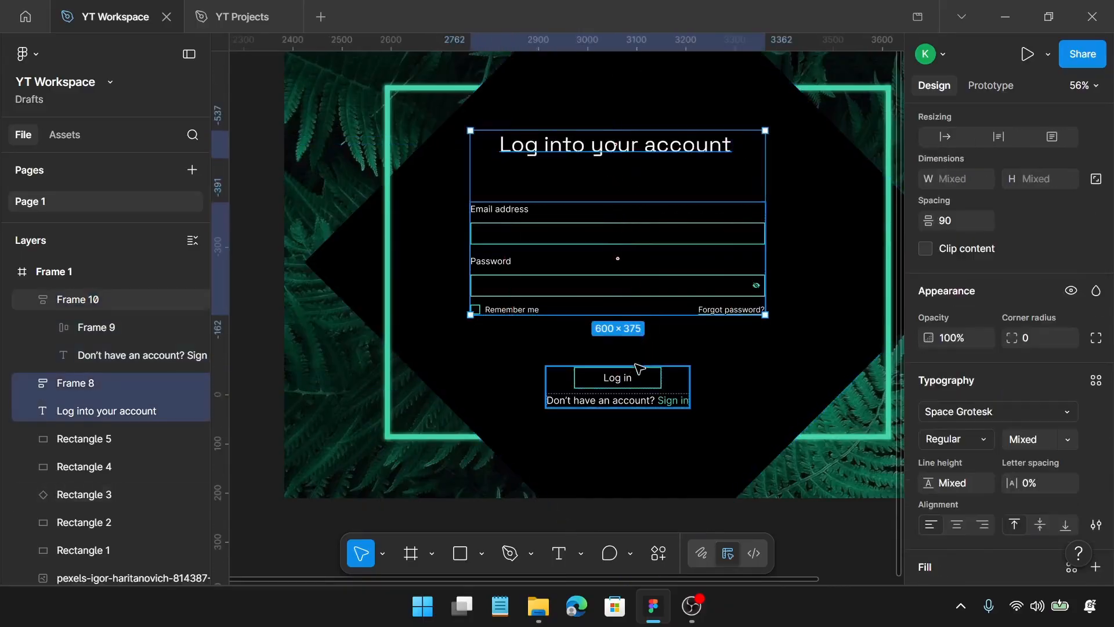
left_click(640, 368, "shift")
key("shift+a")
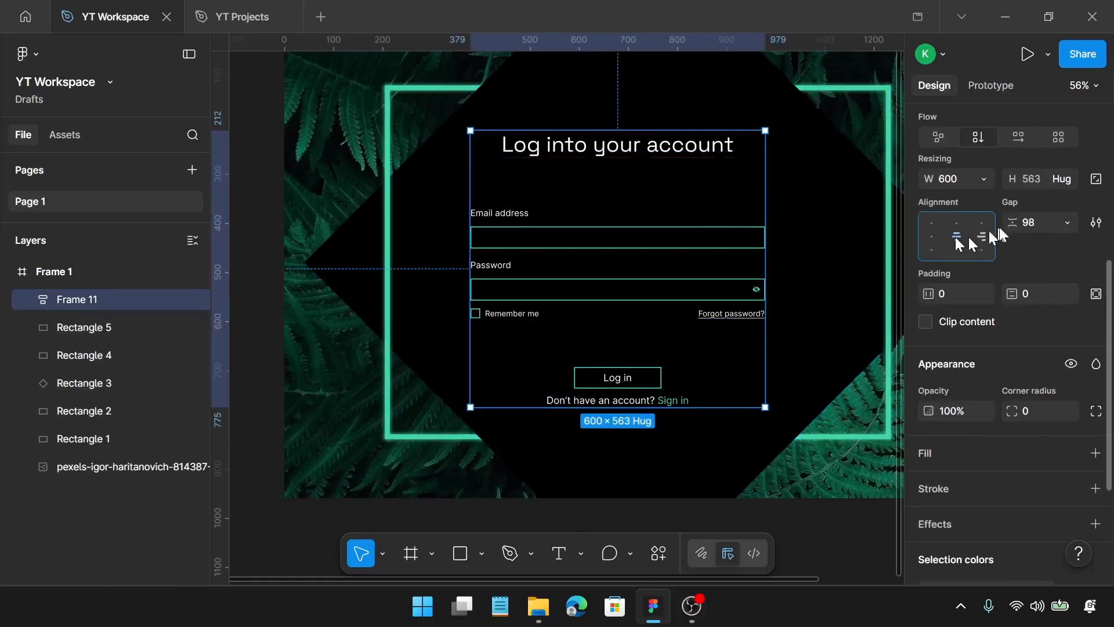
left_click(1046, 224)
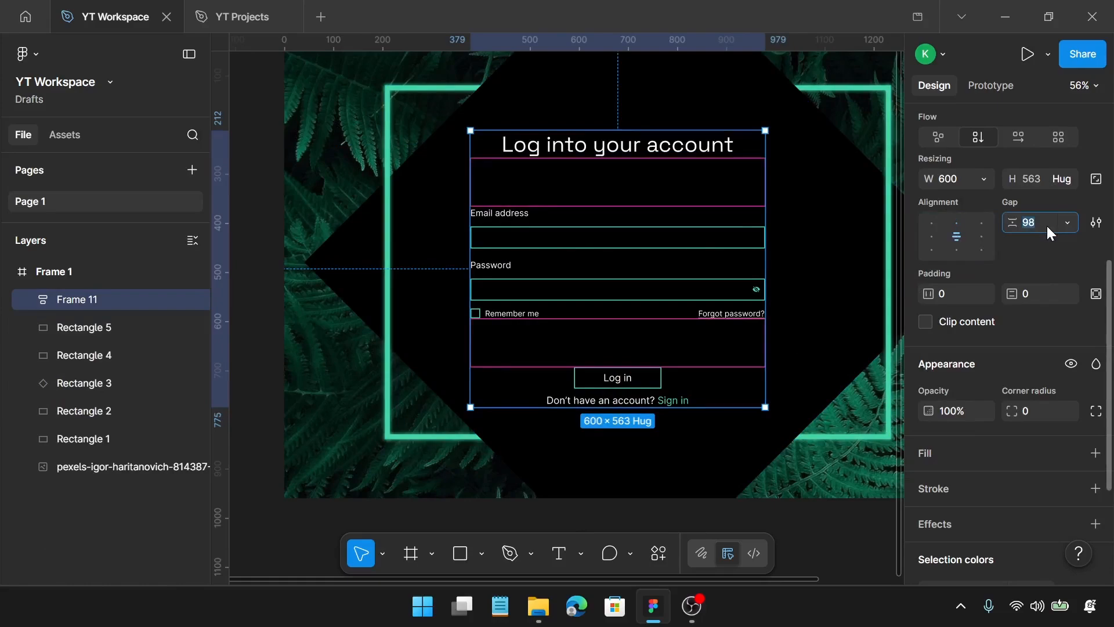
type("60")
key("Return")
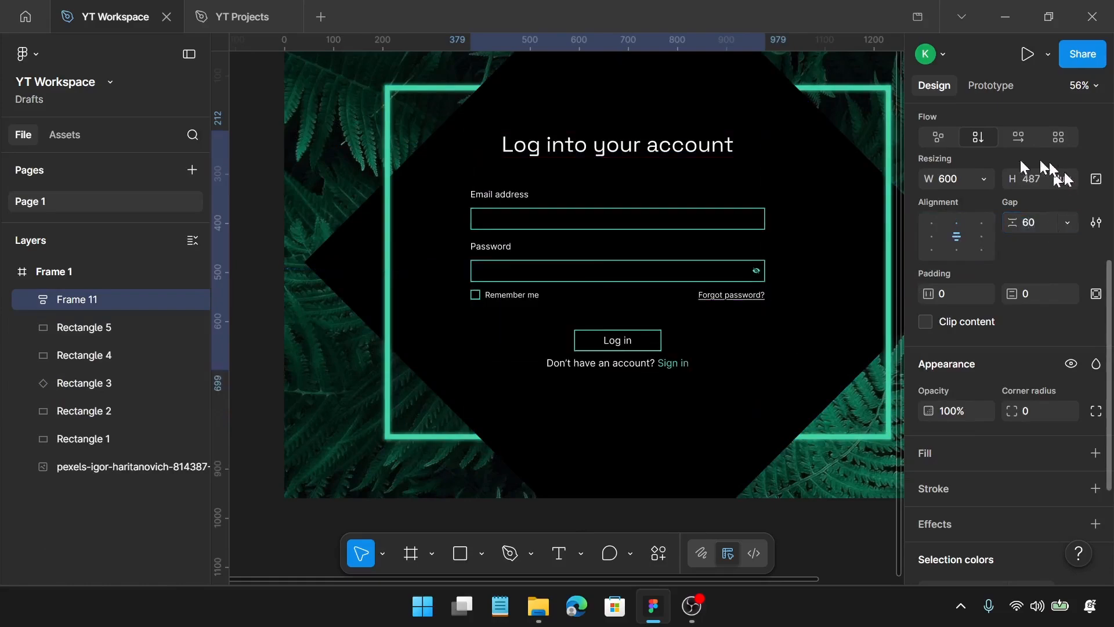
Centre the combined login content within Frame 1 at about X 420, Y 237, and deselect it
scroll(733, 216, "down", 2, "ctrl")
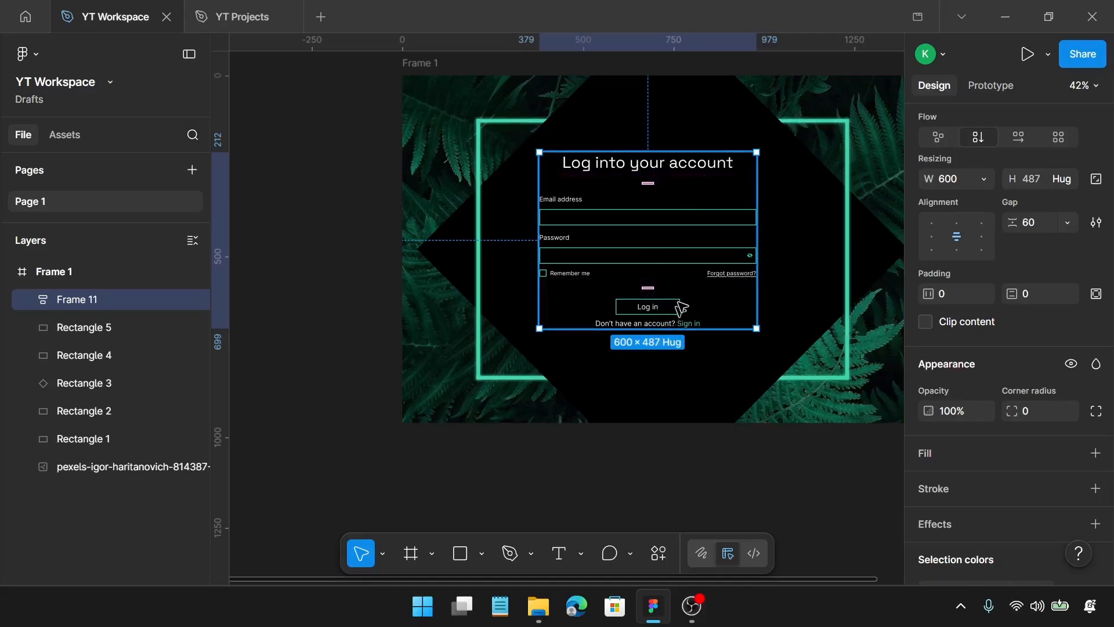
left_click_drag(704, 224, 720, 230)
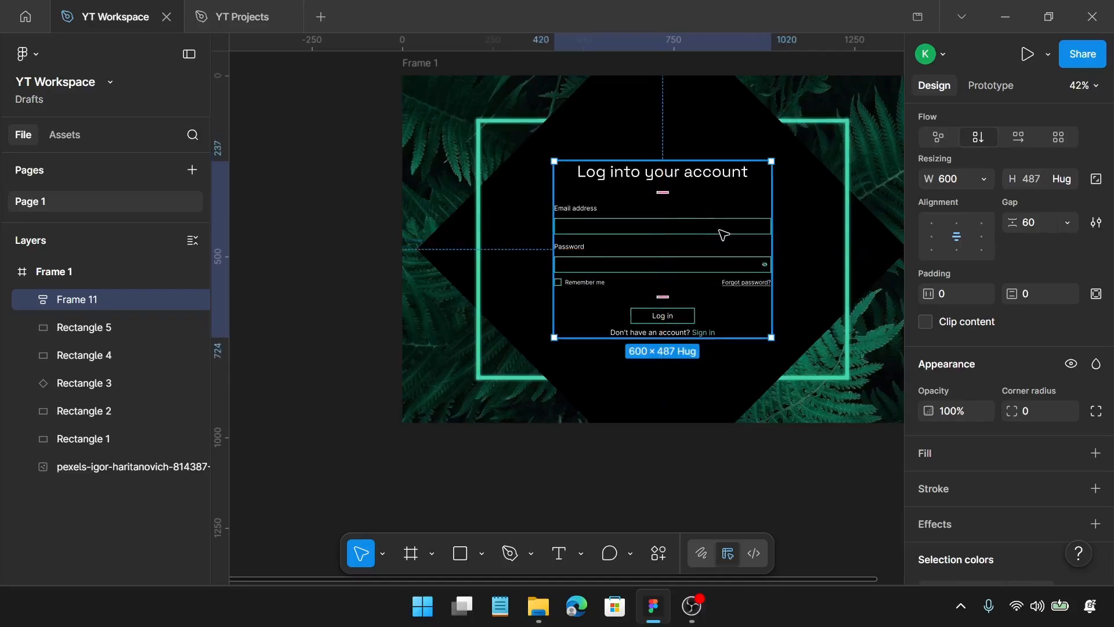
scroll(719, 230, "down", 2)
scroll(734, 244, "right", 3)
left_click(800, 262)
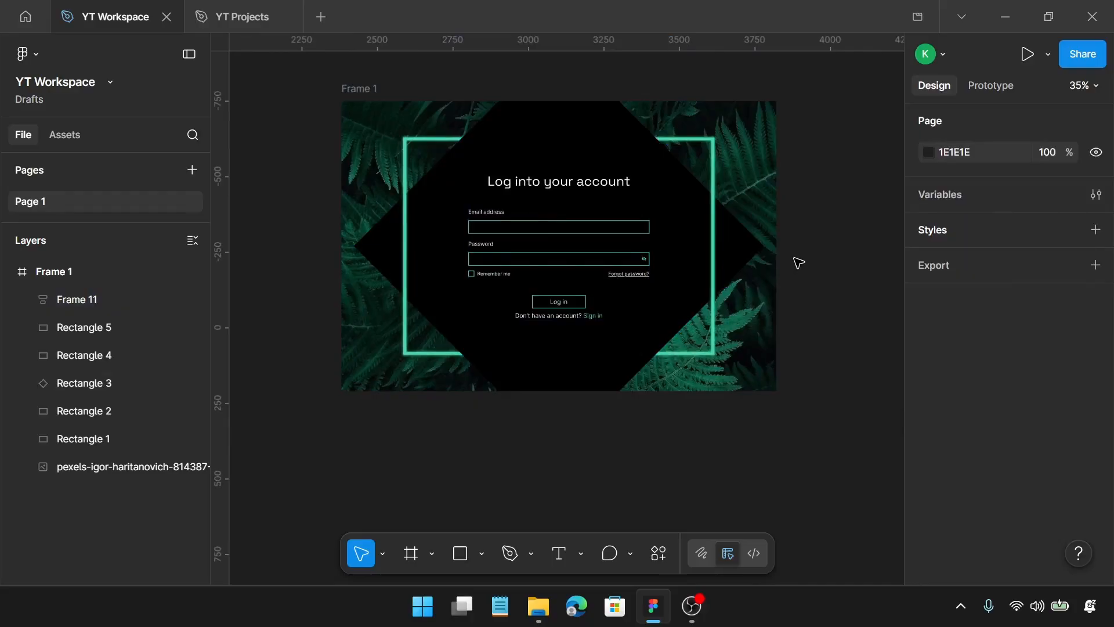
Present the login page as a full-screen prototype, scaled to fit width and height
key("ctrl+alt+Return")
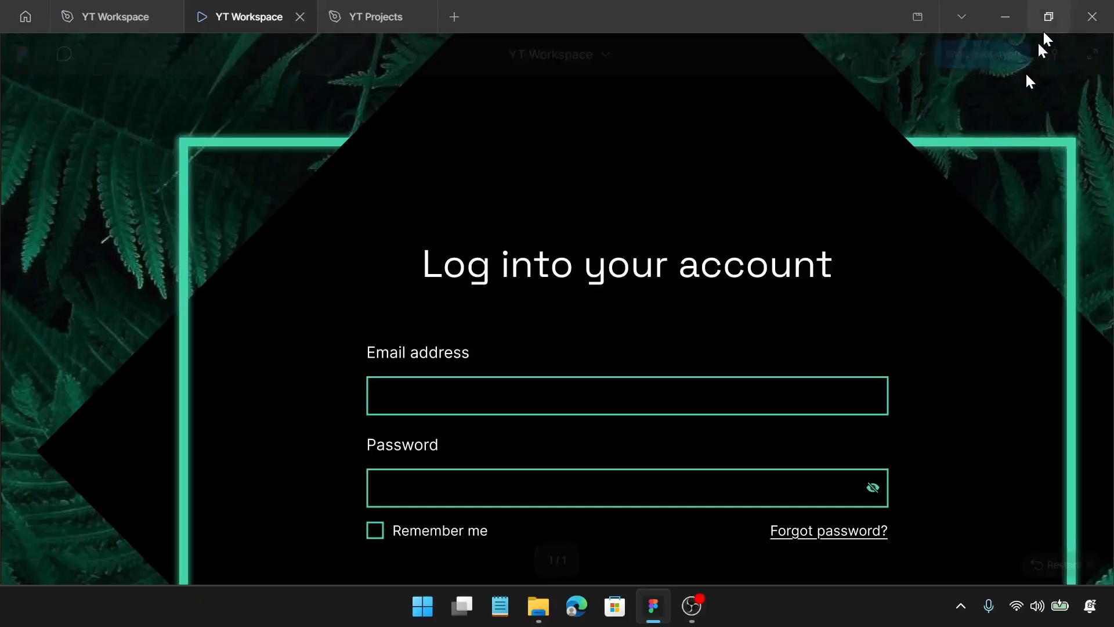
left_click(1051, 54)
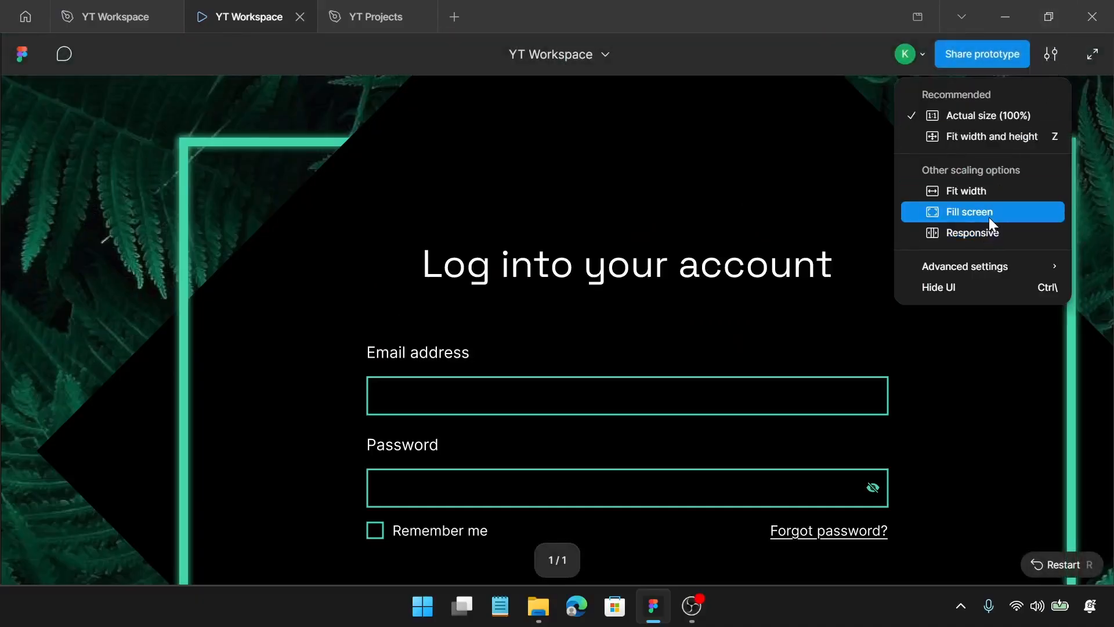
left_click(989, 216)
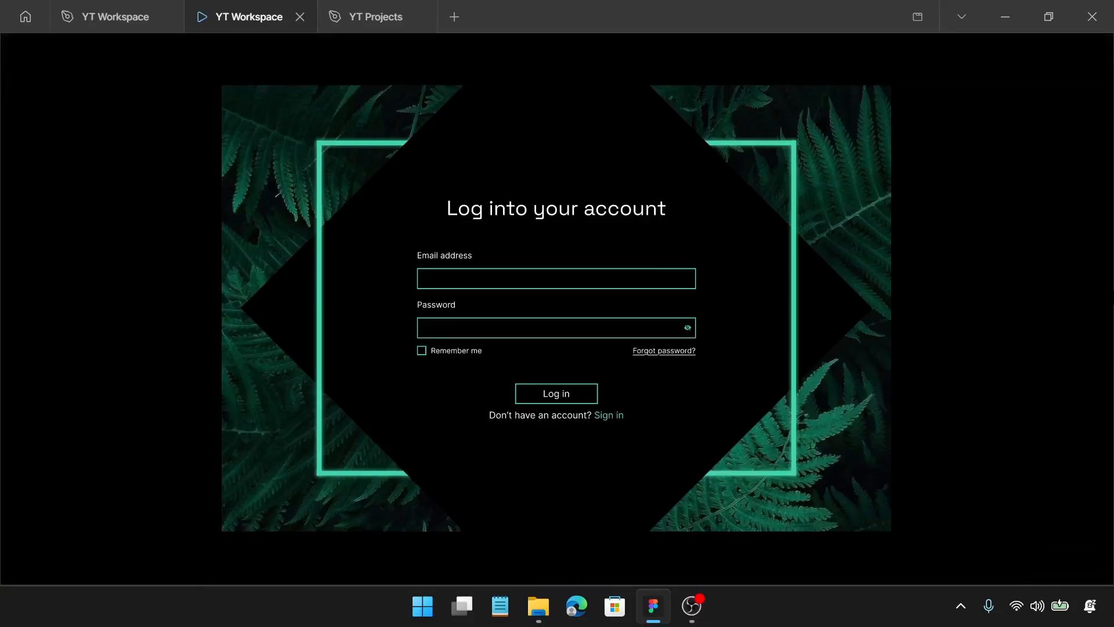
key("f")
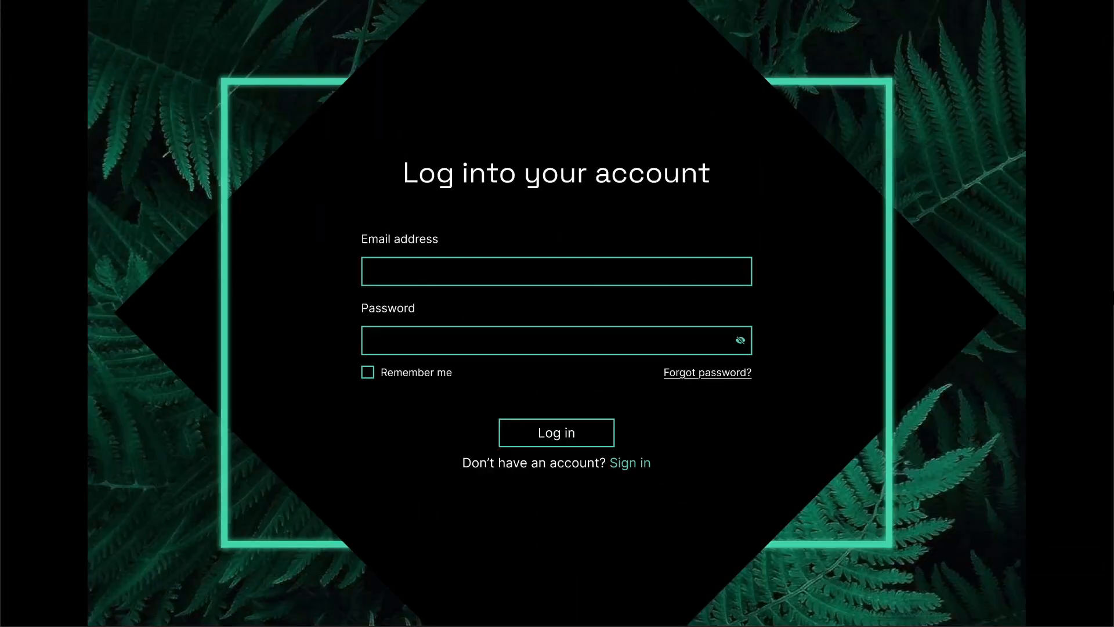